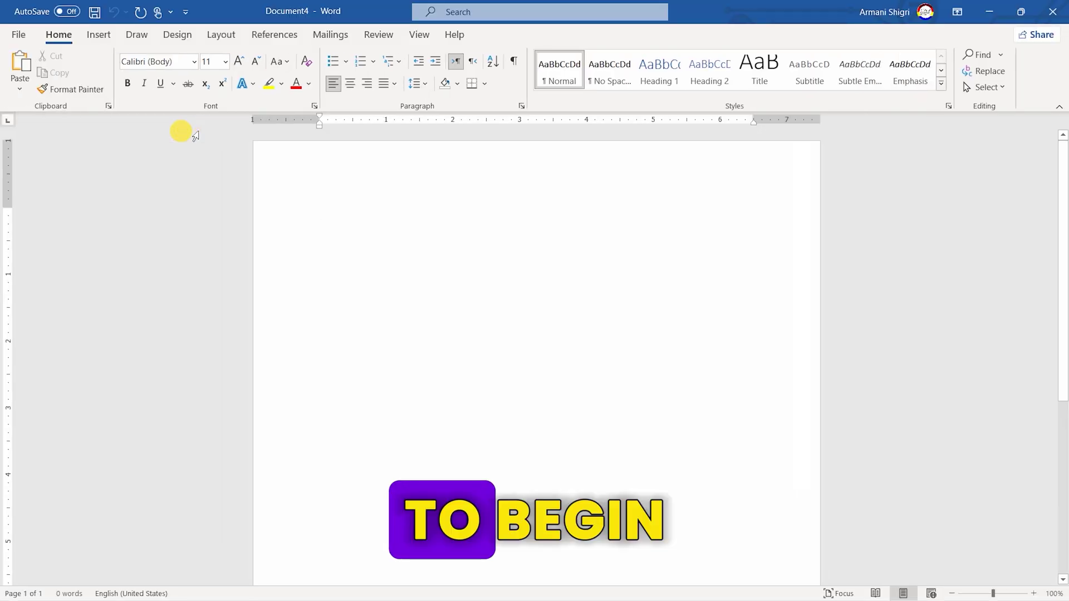
Set a custom paper size of 5 inches wide by 2.8 inches tall for the whole document
{"action": "left_click", "coordinate": [222, 36]}
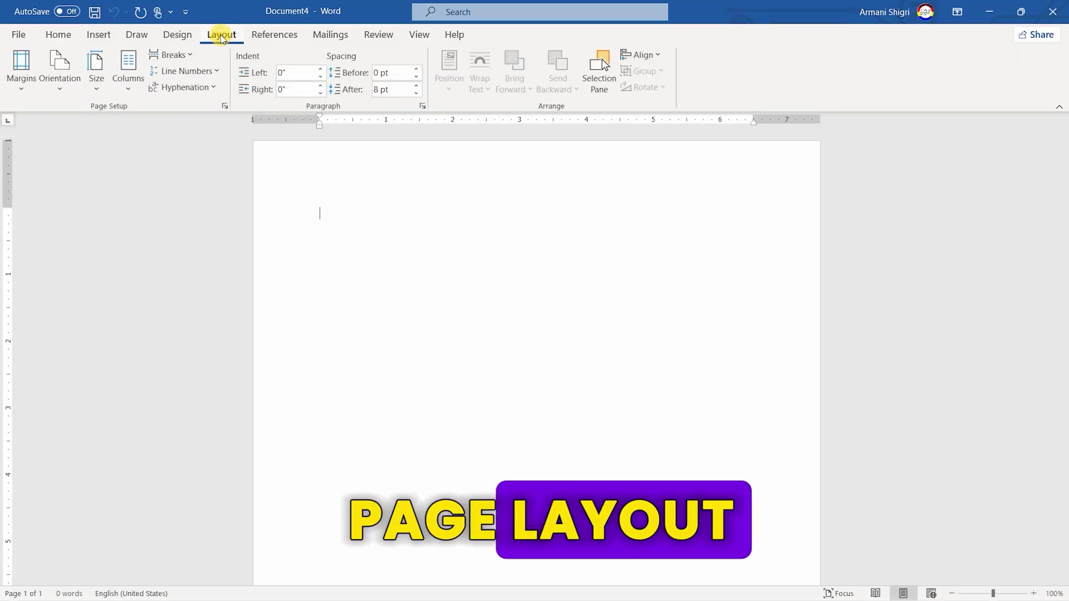
{"action": "left_click", "coordinate": [97, 66]}
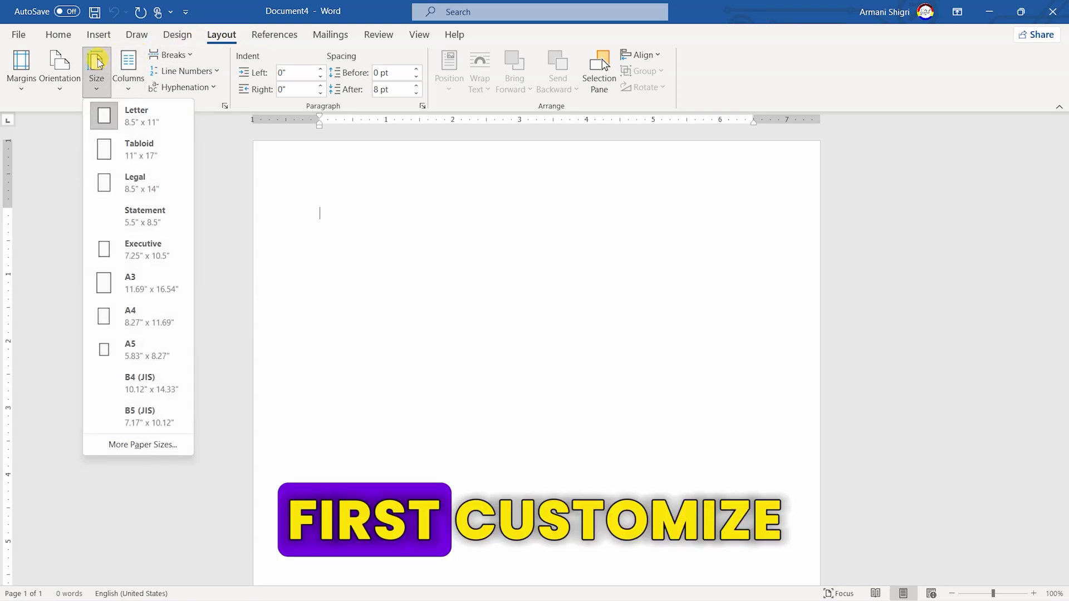
{"action": "left_click", "coordinate": [146, 444]}
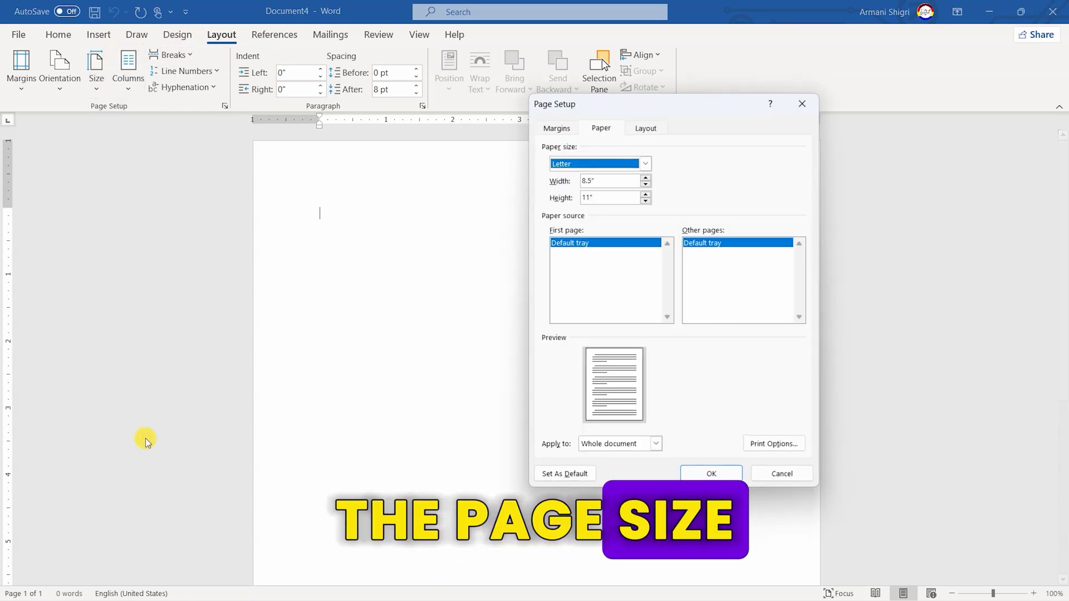
{"action": "left_click", "coordinate": [610, 181]}
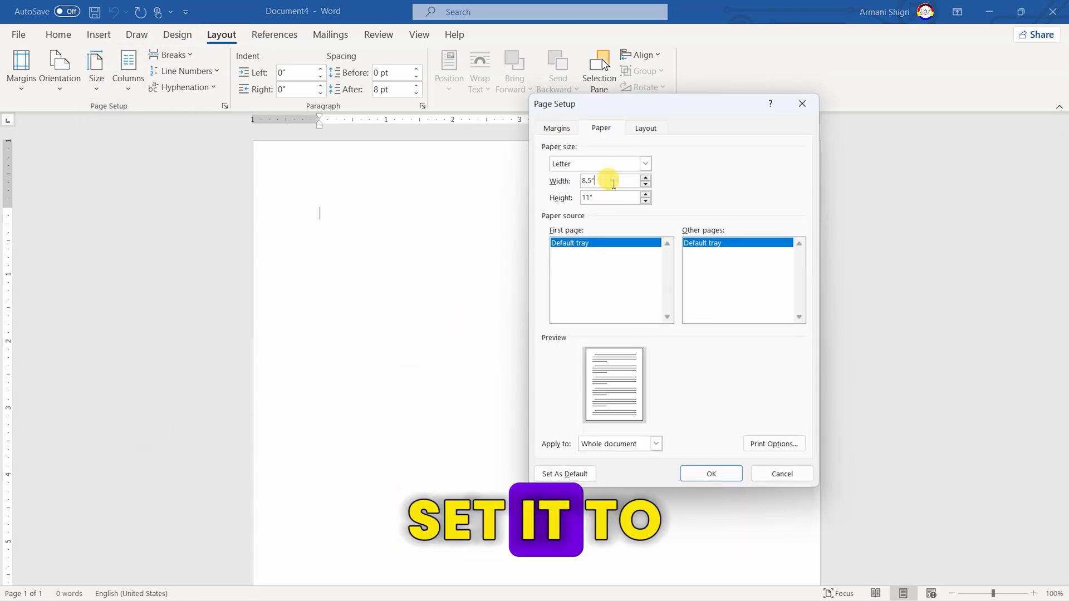
{"action": "double_click", "coordinate": [609, 180]}
{"action": "type", "text": "5"}
{"action": "left_click", "coordinate": [610, 196]}
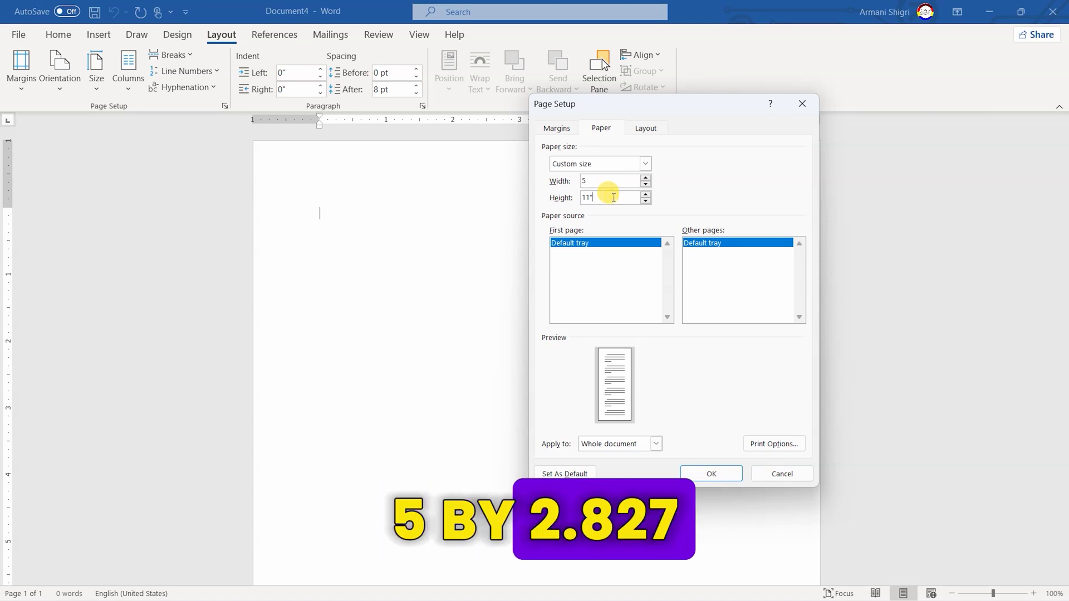
{"action": "double_click", "coordinate": [614, 197]}
{"action": "type", "text": "2.827"}
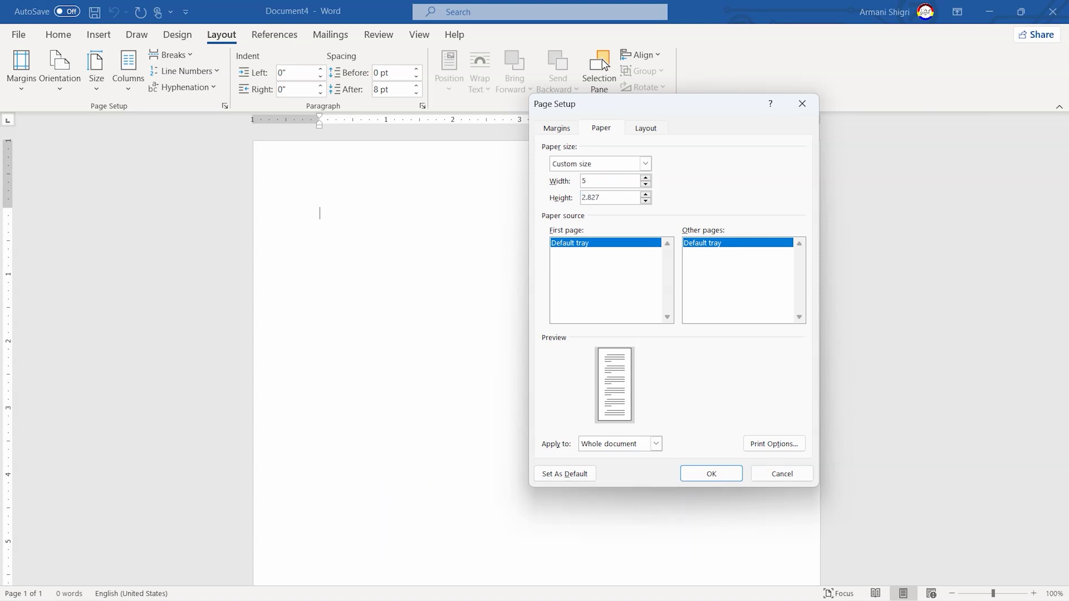
{"action": "key", "text": "Return"}
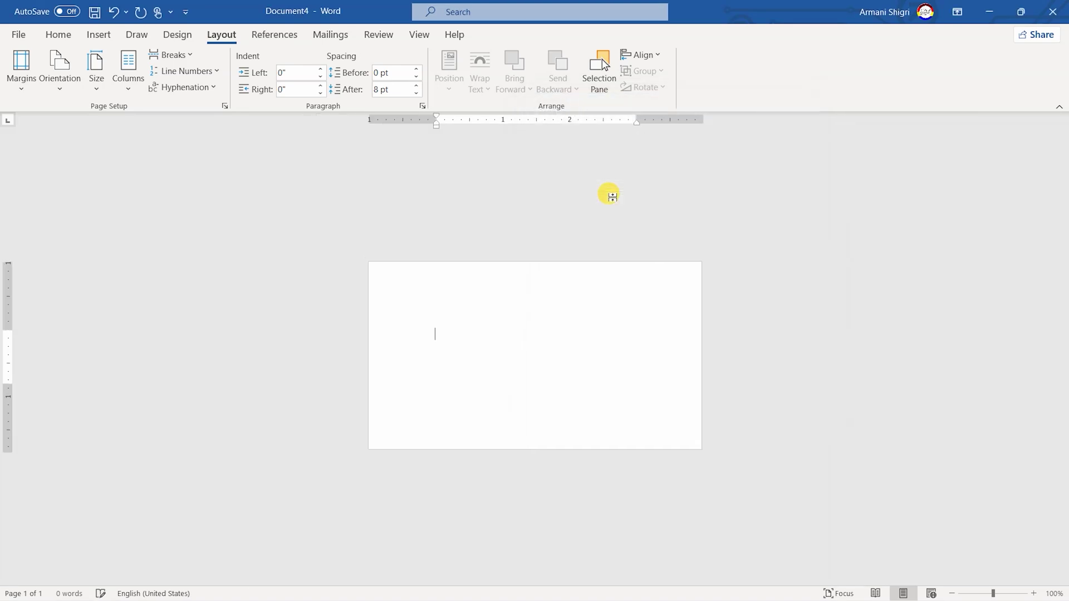
Turn on Use Alignment Guides for objects on the page
{"action": "scroll", "coordinate": [609, 323], "scroll_direction": "up", "scroll_amount": 11}
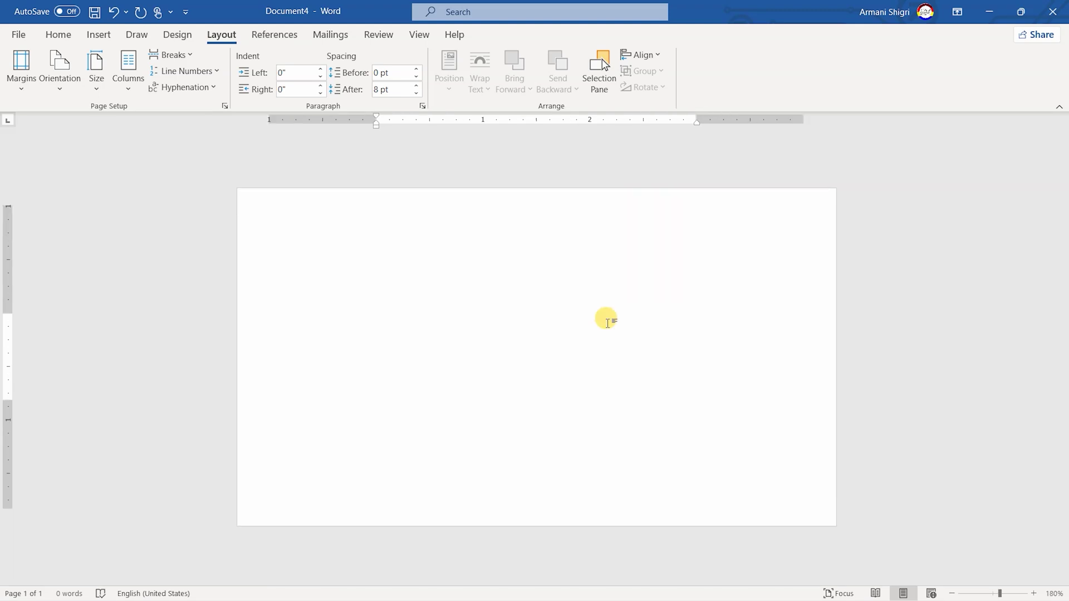
{"action": "scroll", "coordinate": [607, 318], "scroll_direction": "up", "scroll_amount": 1}
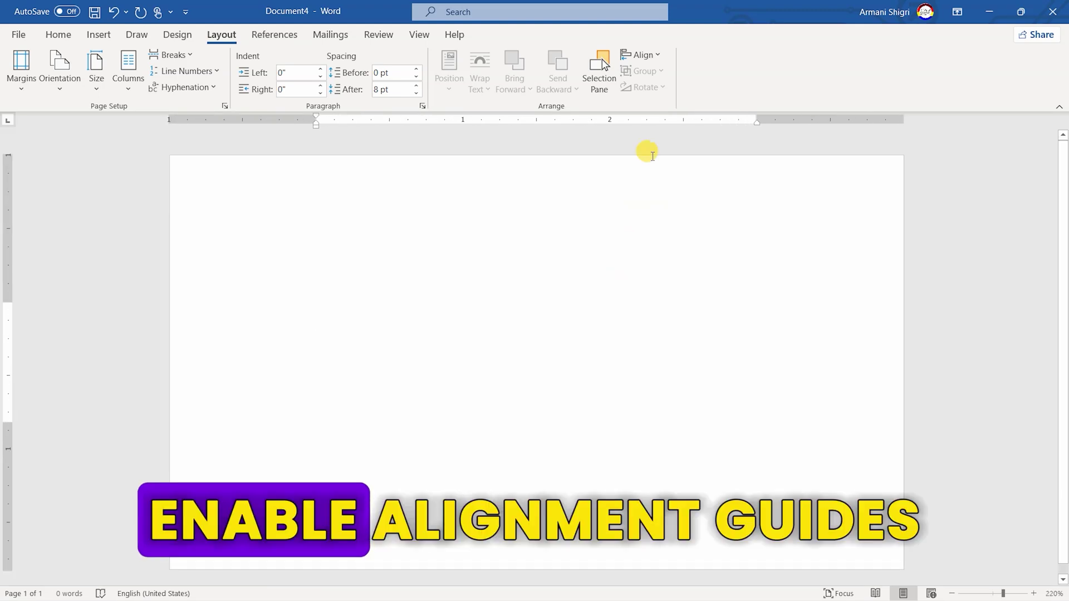
{"action": "left_click", "coordinate": [652, 57]}
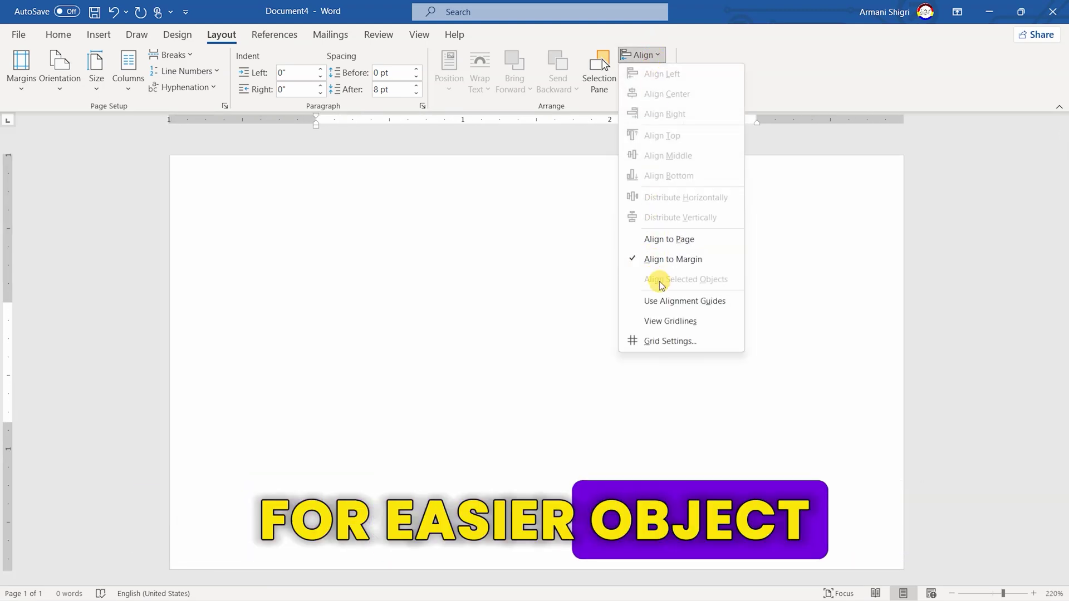
{"action": "left_click", "coordinate": [667, 300]}
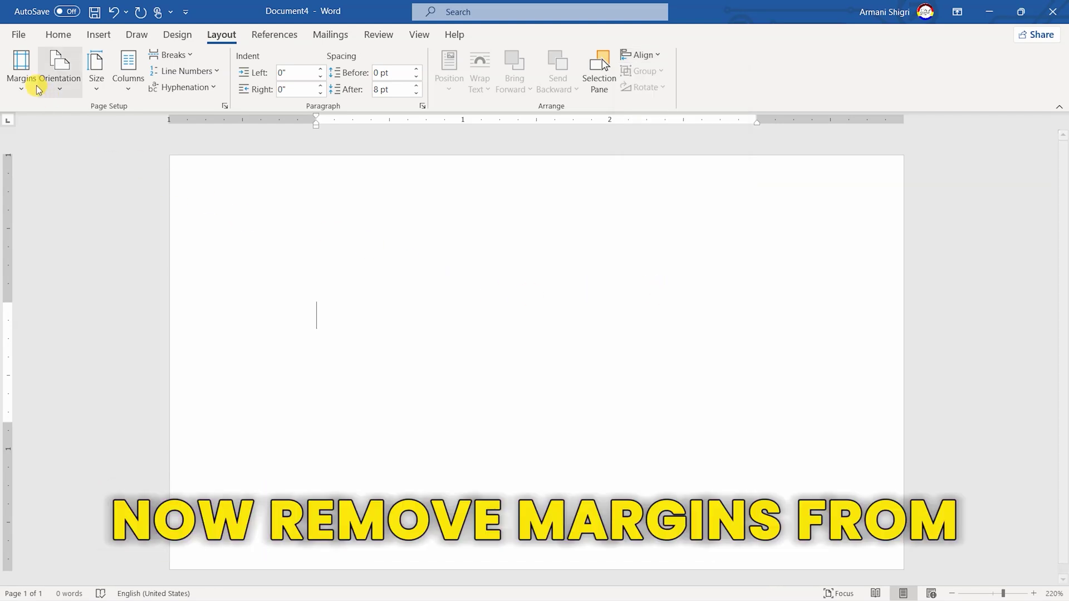
Set the top, bottom, left and right page margins to 0 via Custom Margins
{"action": "left_click", "coordinate": [21, 70]}
{"action": "left_click", "coordinate": [92, 477]}
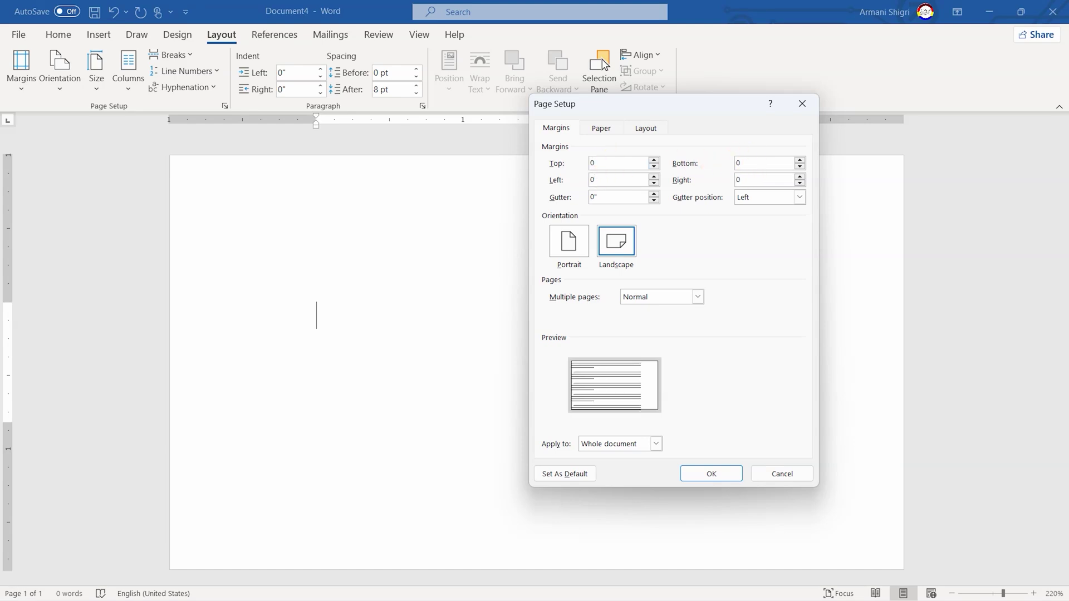
{"action": "key", "text": "Return"}
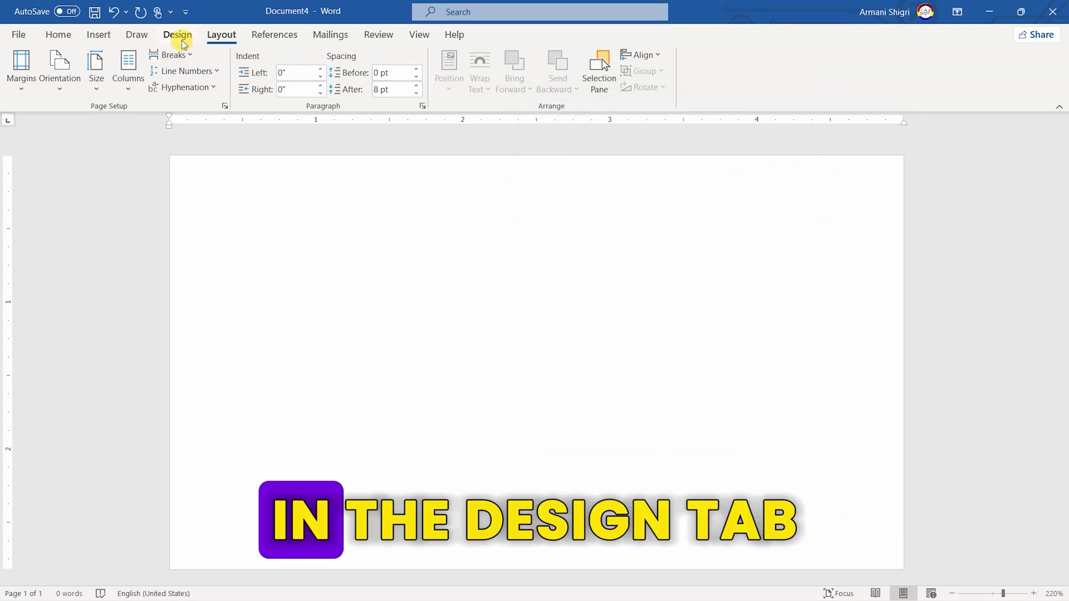
Apply the Blue II theme colour palette
{"action": "left_click", "coordinate": [180, 38]}
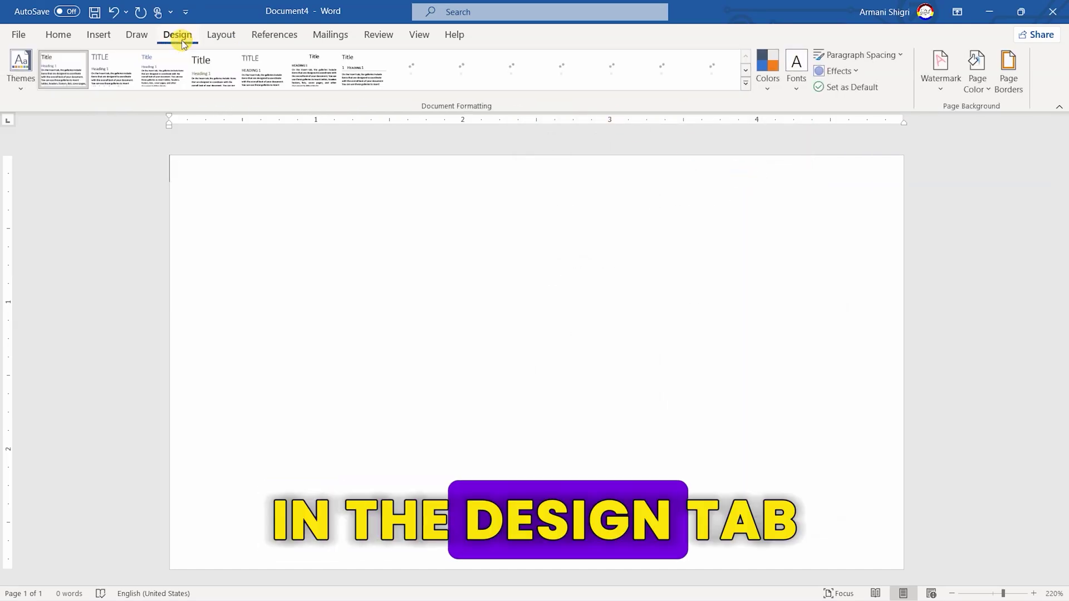
{"action": "left_click", "coordinate": [761, 83]}
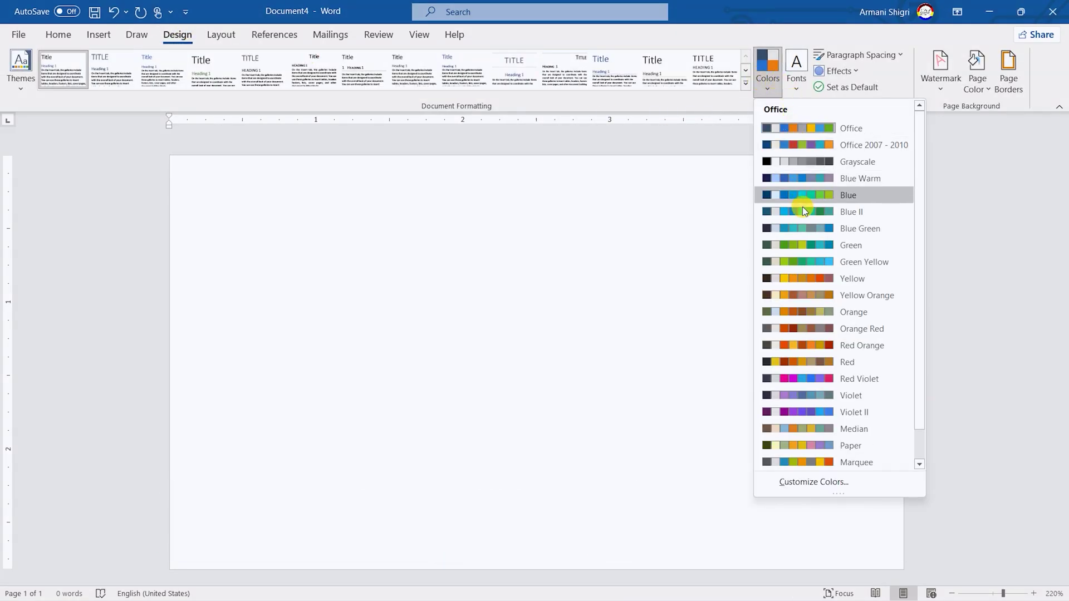
{"action": "left_click", "coordinate": [803, 209]}
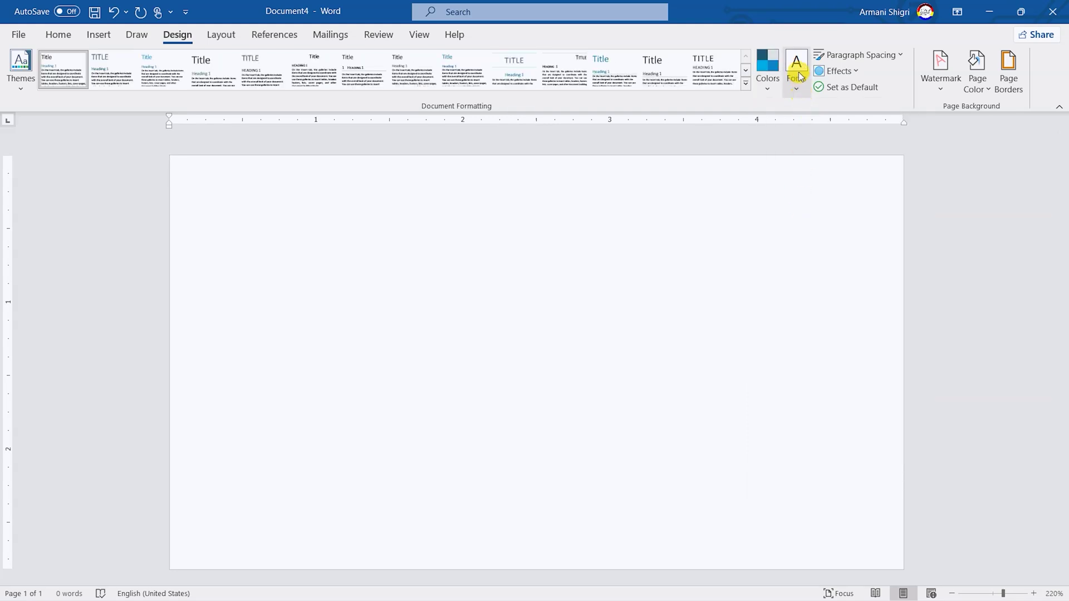
Save custom theme fonts using Poppins for both headings and body text
{"action": "left_click", "coordinate": [798, 78]}
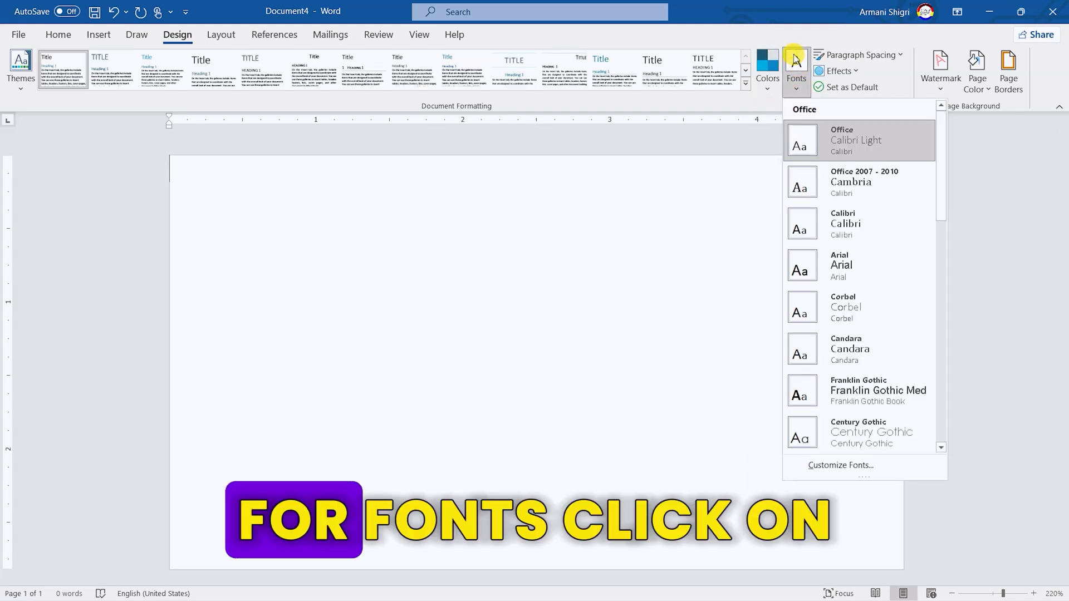
{"action": "left_click", "coordinate": [841, 465]}
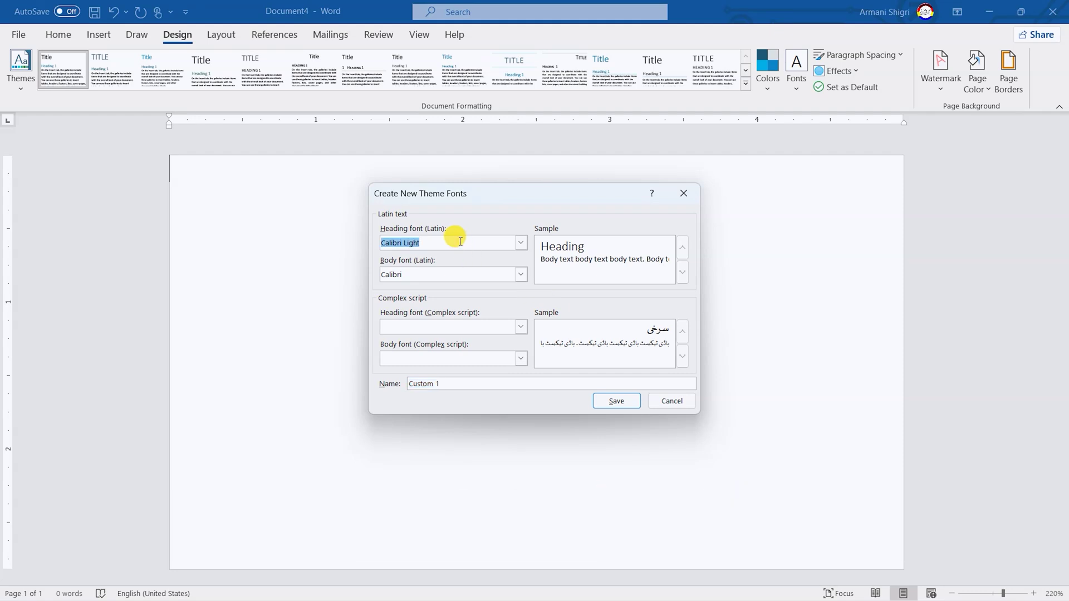
{"action": "type", "text": "Poppins"}
{"action": "key", "text": "Tab"}
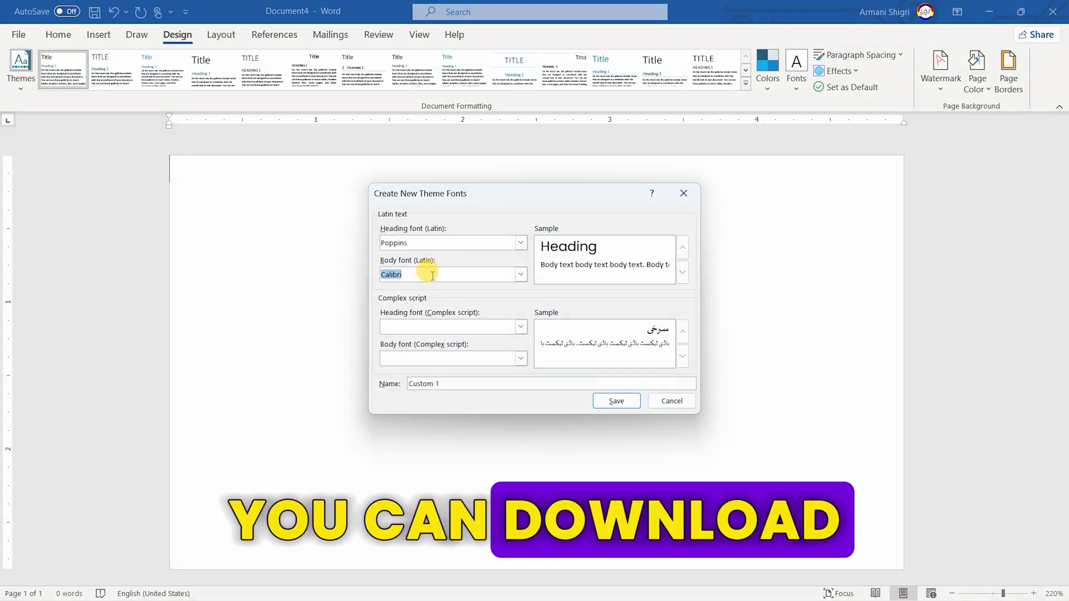
{"action": "type", "text": "Poppins"}
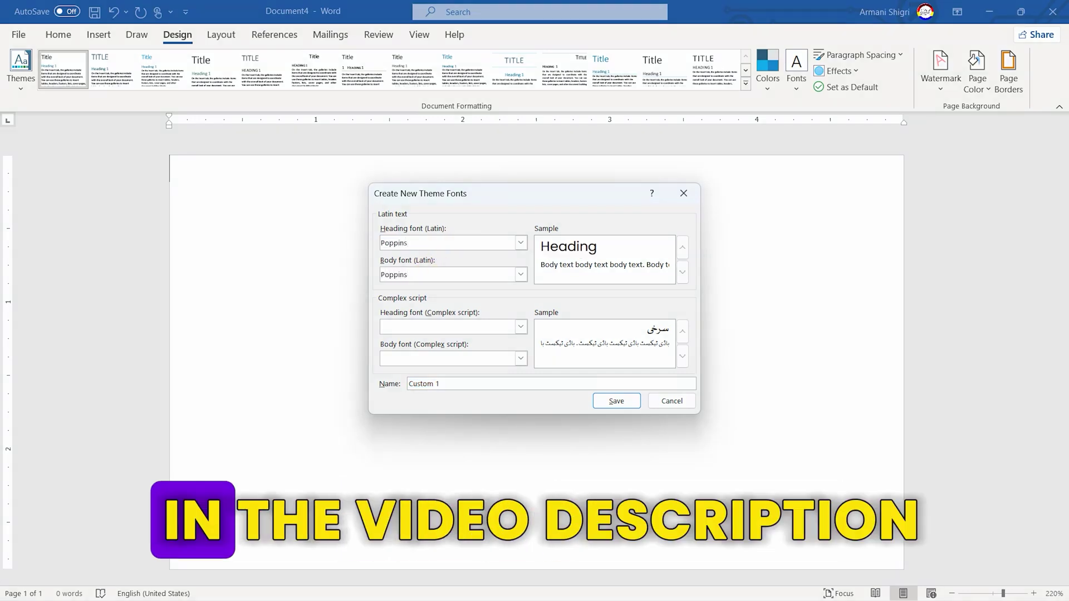
{"action": "key", "text": "Return"}
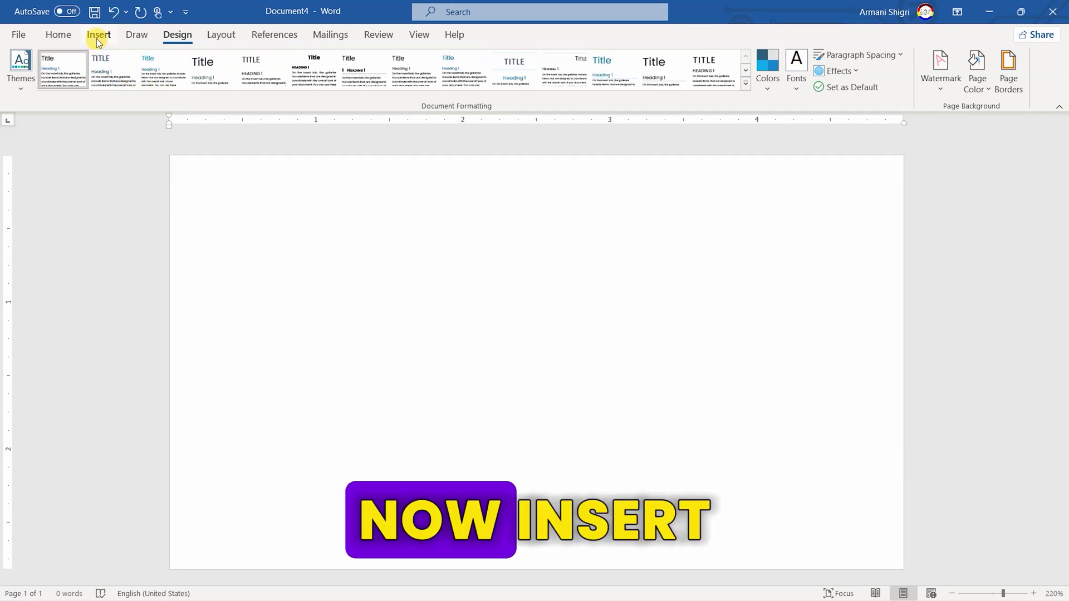
{"action": "left_click", "coordinate": [97, 35]}
Insert the University Pic.jpeg campus photo from this device
{"action": "left_click", "coordinate": [153, 68]}
{"action": "left_click", "coordinate": [183, 129]}
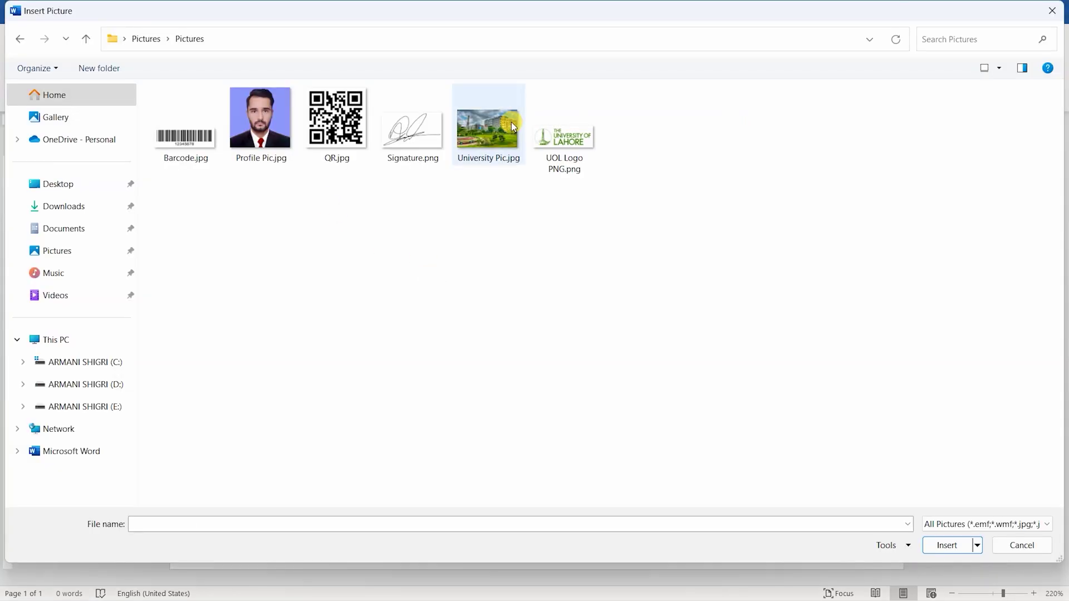
{"action": "double_click", "coordinate": [504, 120]}
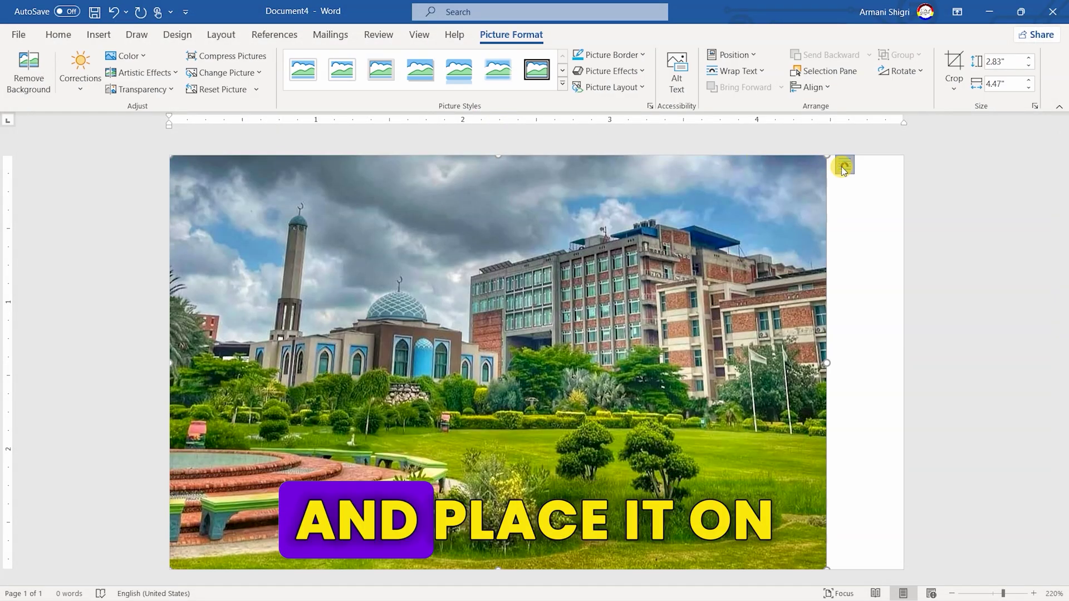
Float the photo in front of text, sized 1.95 by 3.08 inches in the top-right corner
{"action": "left_click", "coordinate": [845, 164]}
{"action": "left_click", "coordinate": [952, 292]}
{"action": "left_click_drag", "start_coordinate": [827, 156], "coordinate": [644, 269]}
{"action": "left_click_drag", "start_coordinate": [568, 342], "coordinate": [778, 234]}
{"action": "left_click_drag", "start_coordinate": [426, 455], "coordinate": [450, 441]}
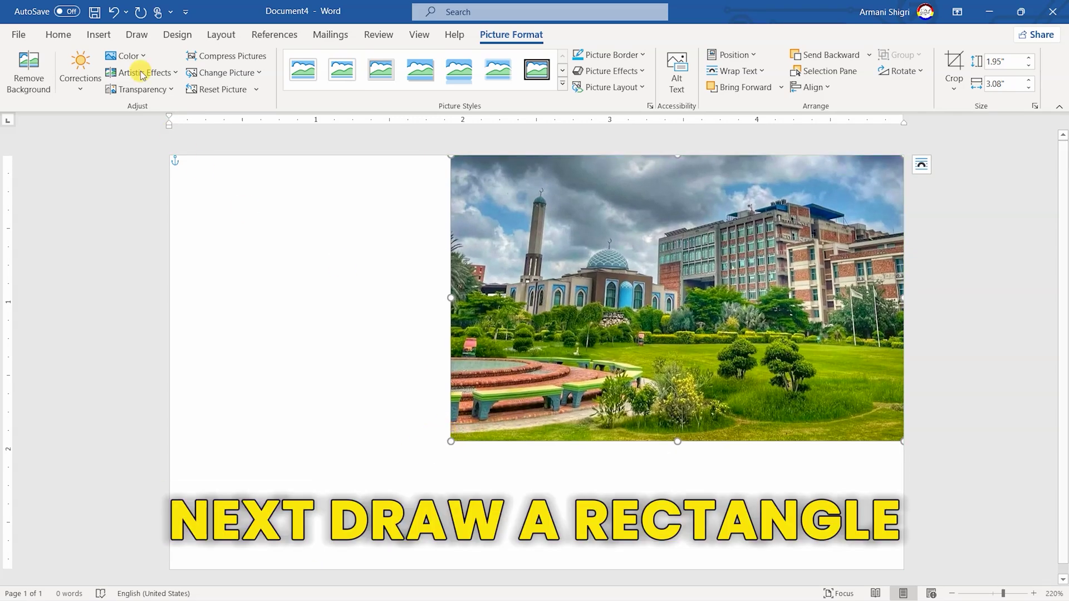
{"action": "left_click", "coordinate": [99, 35]}
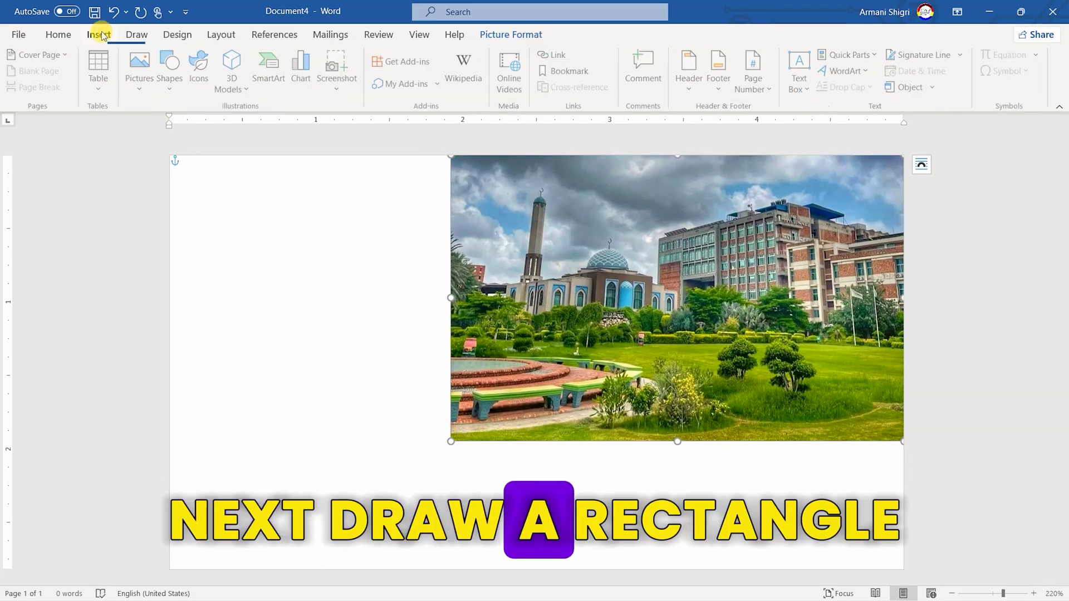
Draw a blue rectangle with no outline across the top of the photo
{"action": "left_click", "coordinate": [168, 61]}
{"action": "left_click", "coordinate": [206, 127]}
{"action": "mouse_move", "coordinate": [245, 209]}
{"action": "left_mouse_down"}
{"action": "mouse_move", "coordinate": [668, 310]}
{"action": "mouse_move", "coordinate": [812, 382]}
{"action": "left_mouse_up"}
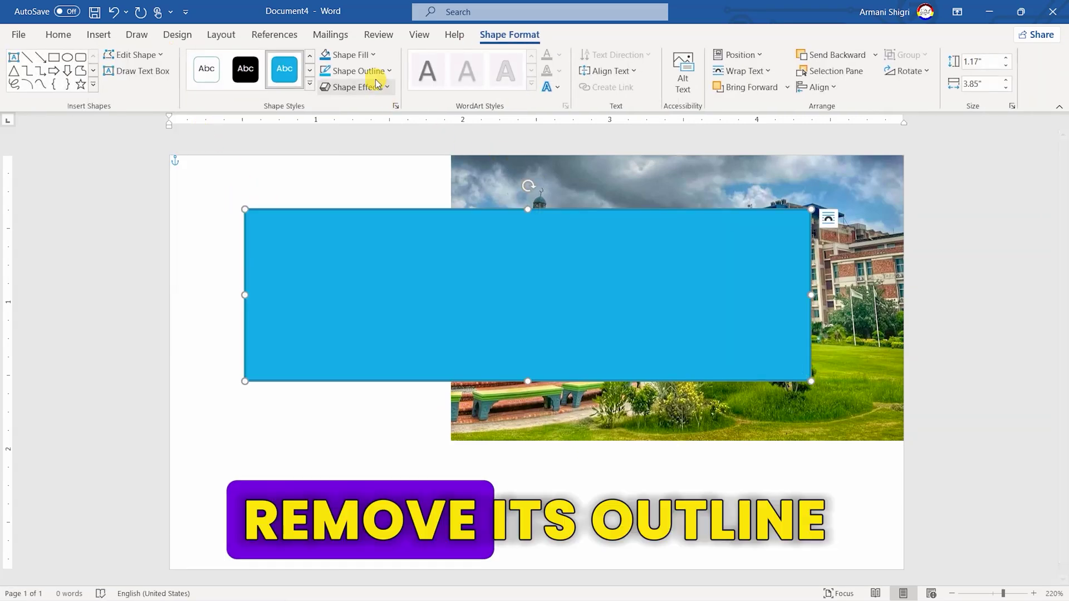
{"action": "left_click", "coordinate": [364, 71]}
{"action": "left_click", "coordinate": [362, 224]}
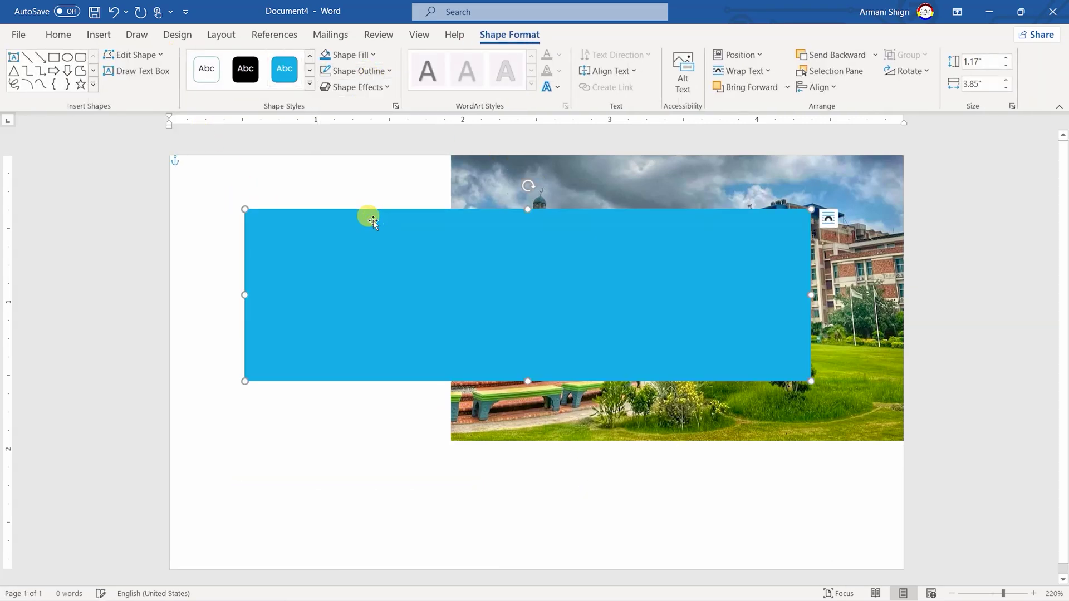
Size the bar to 1.2 inches tall by 5 inches wide, flush with the left edge
{"action": "left_click", "coordinate": [983, 61]}
{"action": "type", "text": "1.2"}
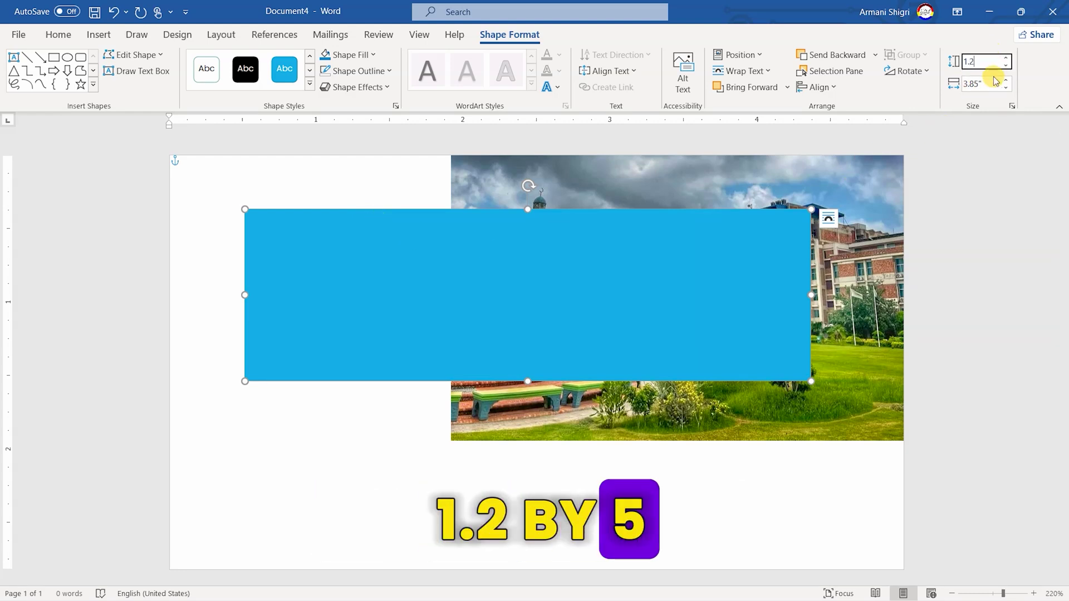
{"action": "key", "text": "Tab"}
{"action": "type", "text": "5"}
{"action": "key", "text": "Return"}
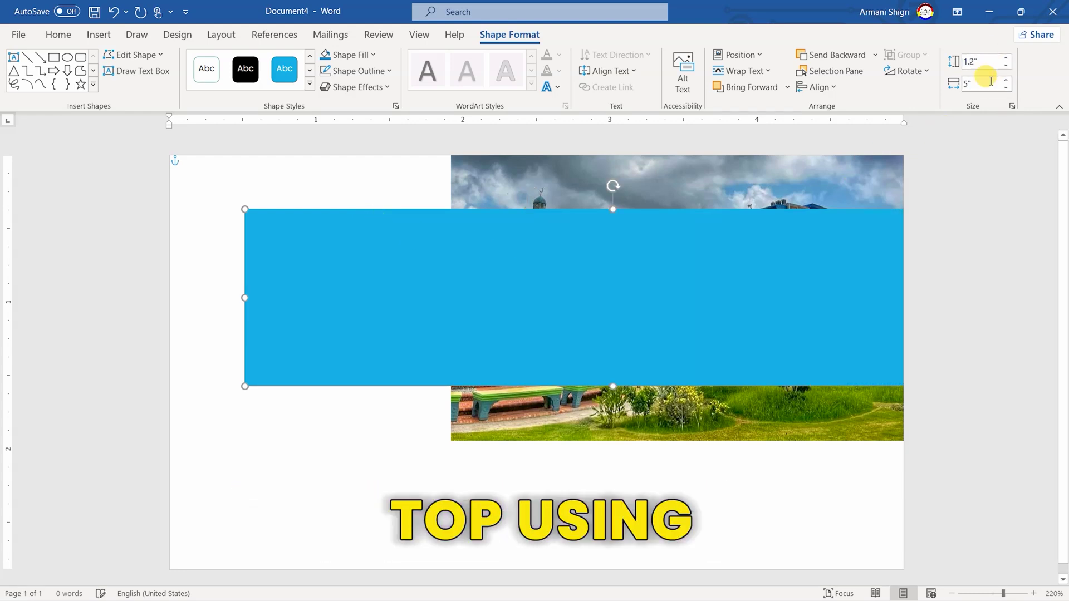
{"action": "left_click_drag", "start_coordinate": [780, 289], "coordinate": [710, 233]}
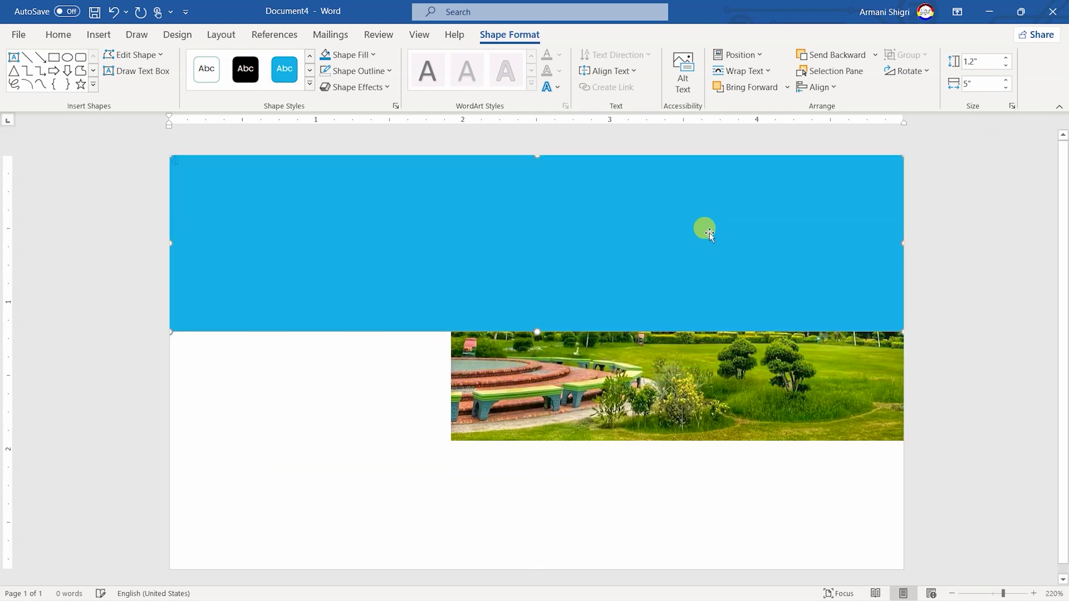
Fill the blue bar with a Linear Down gradient
{"action": "left_click", "coordinate": [373, 56]}
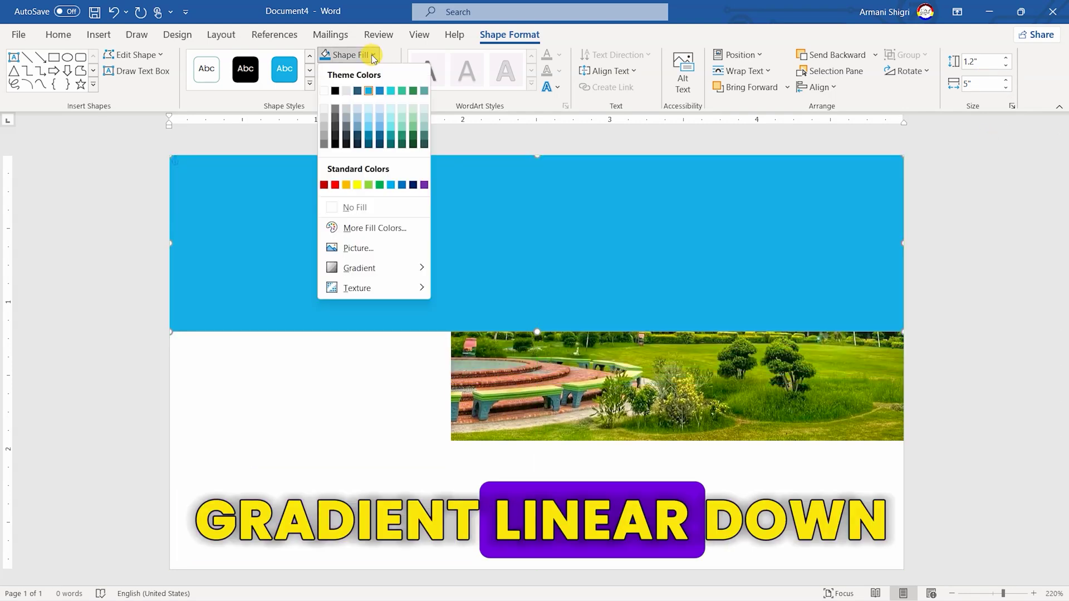
{"action": "mouse_move", "coordinate": [388, 272]}
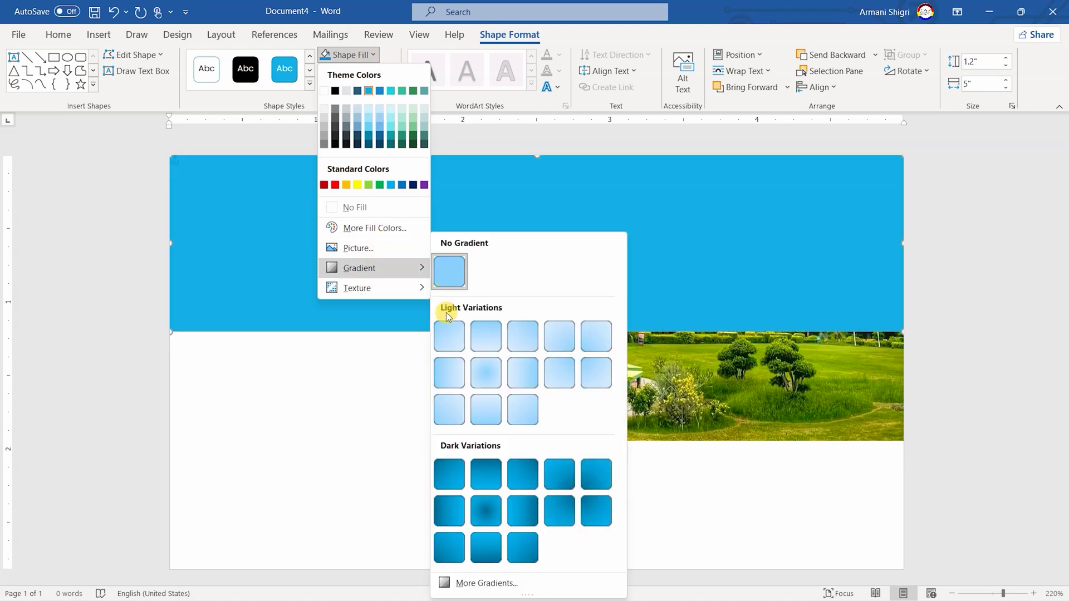
{"action": "left_click", "coordinate": [487, 474]}
In Format Shape, set the gradient stop transparencies so the bar fades to 80%
{"action": "right_click", "coordinate": [516, 277]}
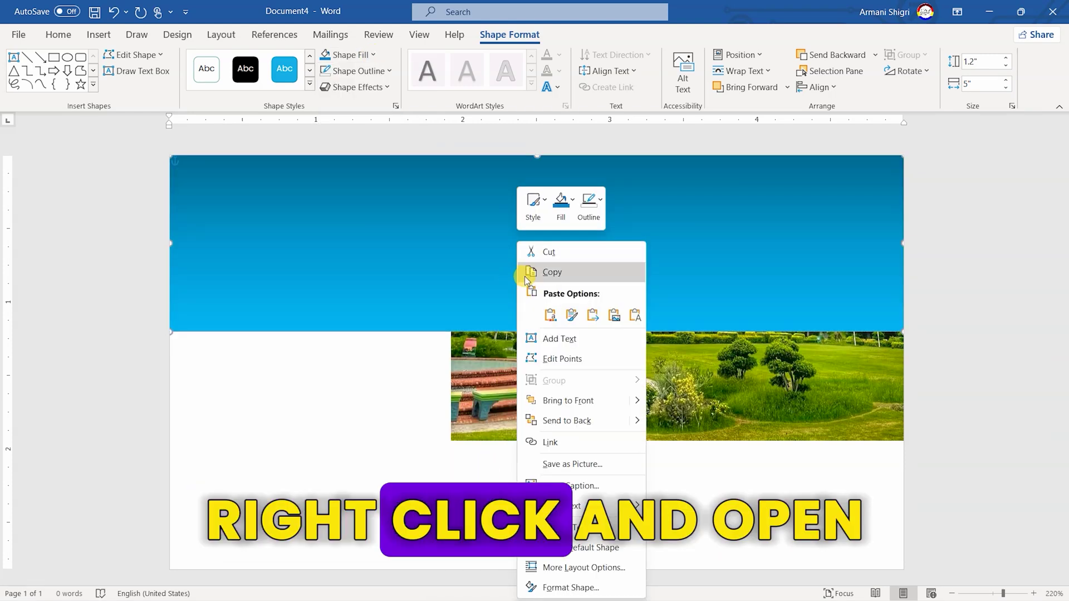
{"action": "left_click", "coordinate": [562, 586]}
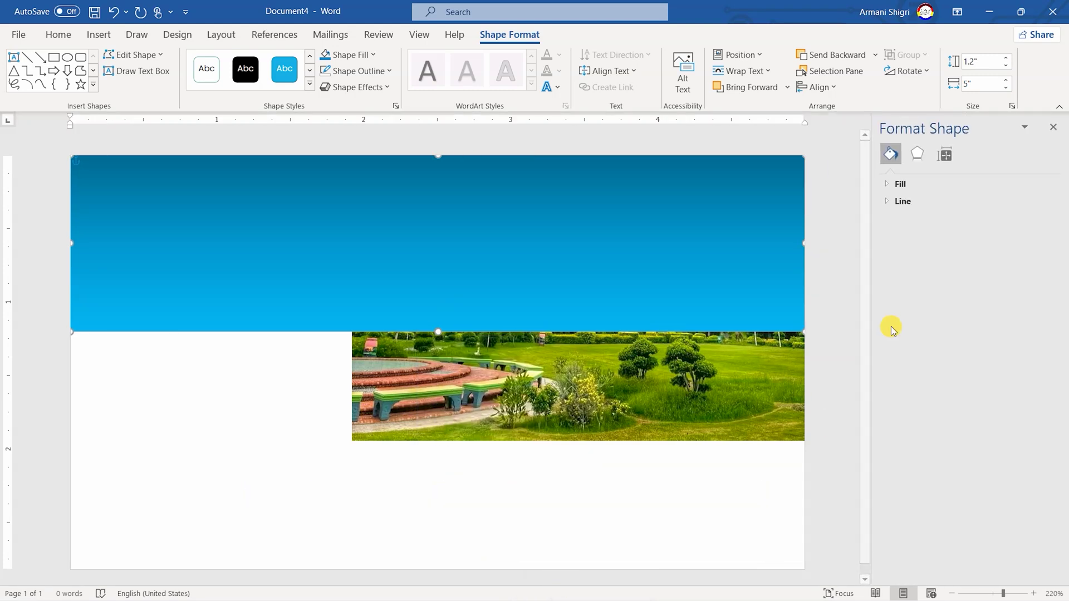
{"action": "left_click", "coordinate": [890, 188]}
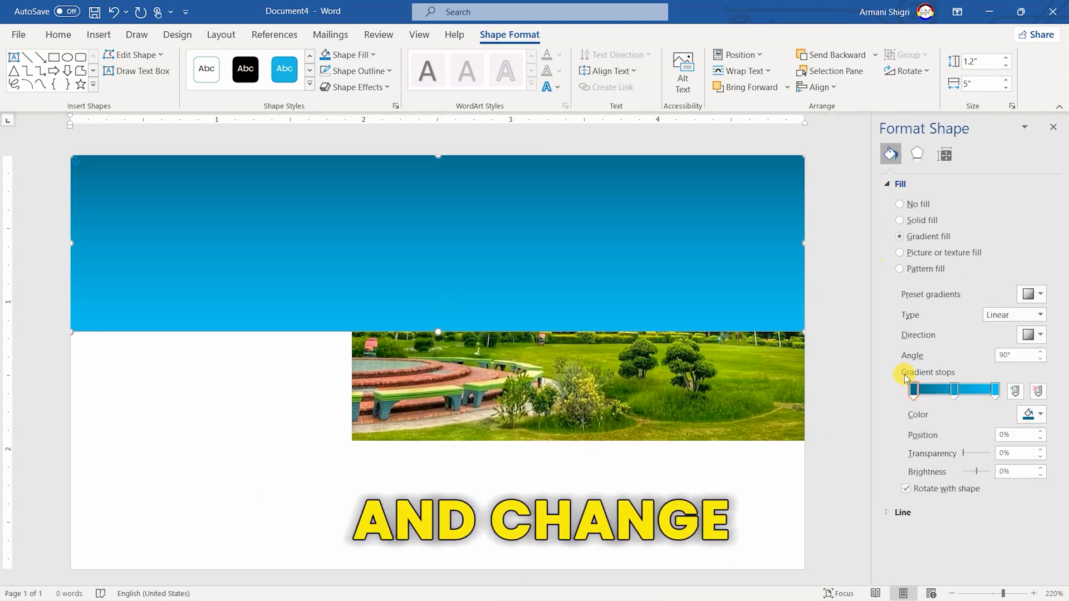
{"action": "left_click", "coordinate": [1020, 456]}
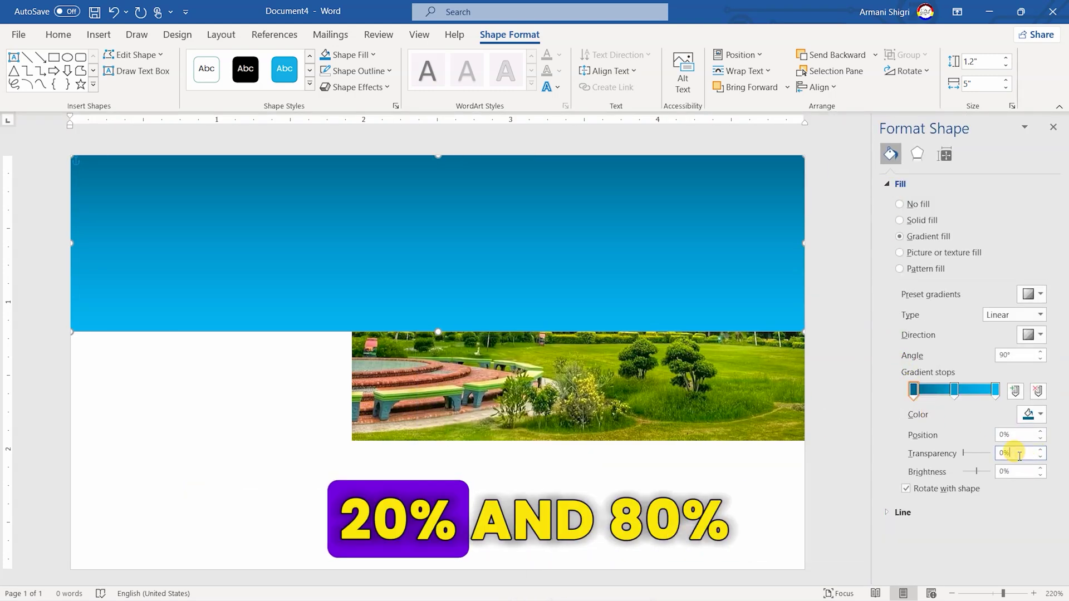
{"action": "double_click", "coordinate": [1019, 456]}
{"action": "type", "text": "10"}
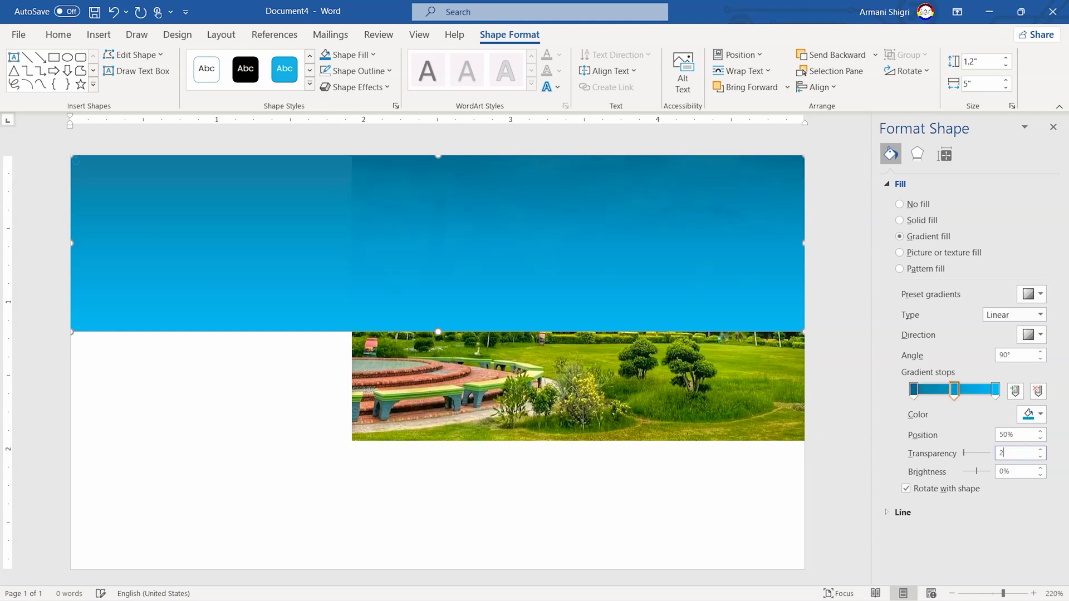
{"action": "type", "text": "20"}
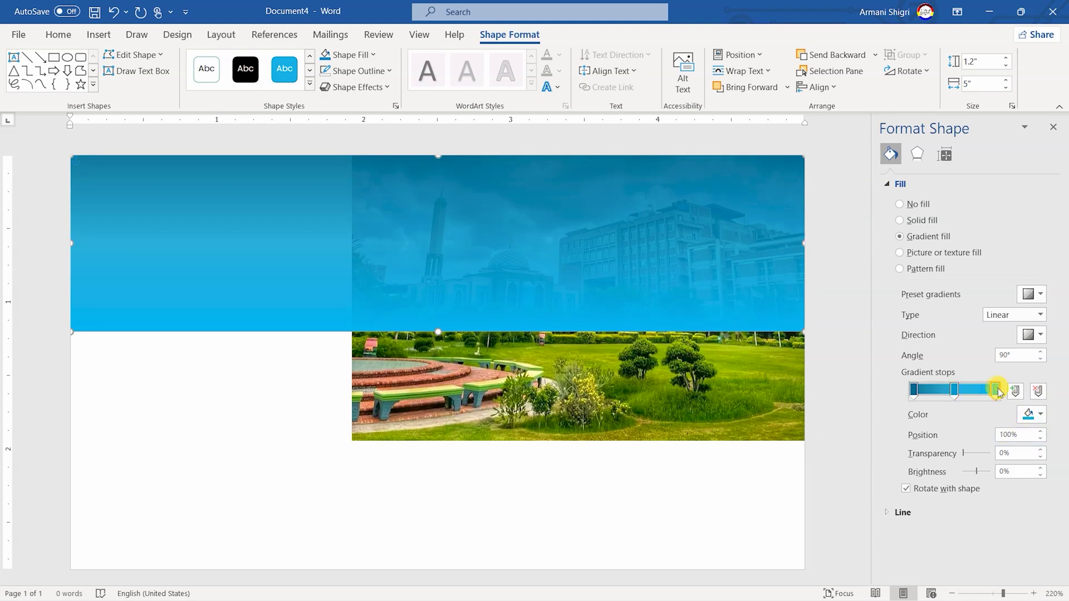
{"action": "type", "text": "80"}
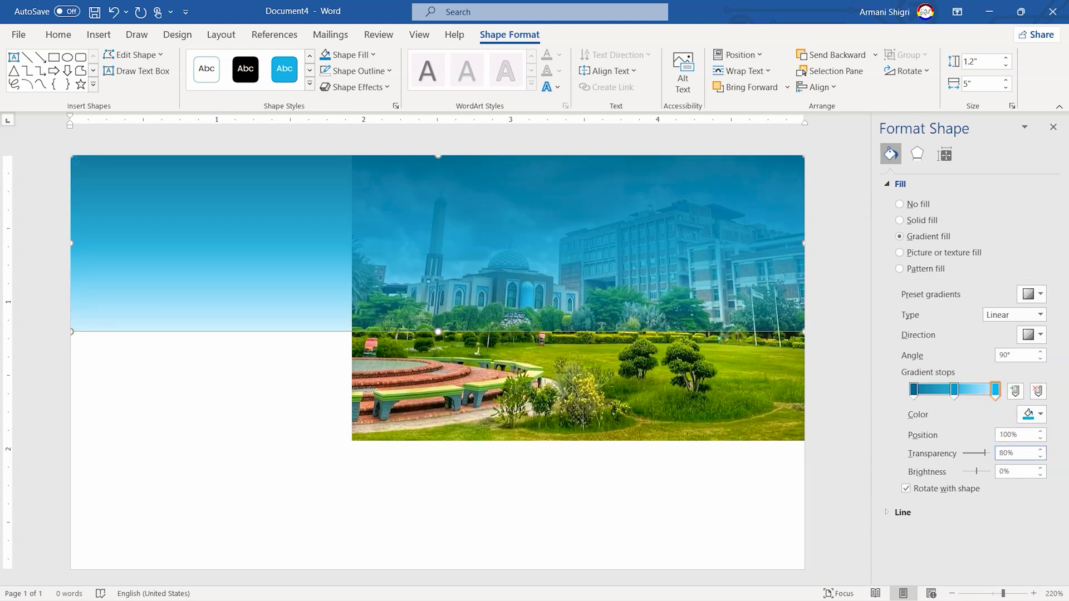
{"action": "left_click", "coordinate": [1054, 128]}
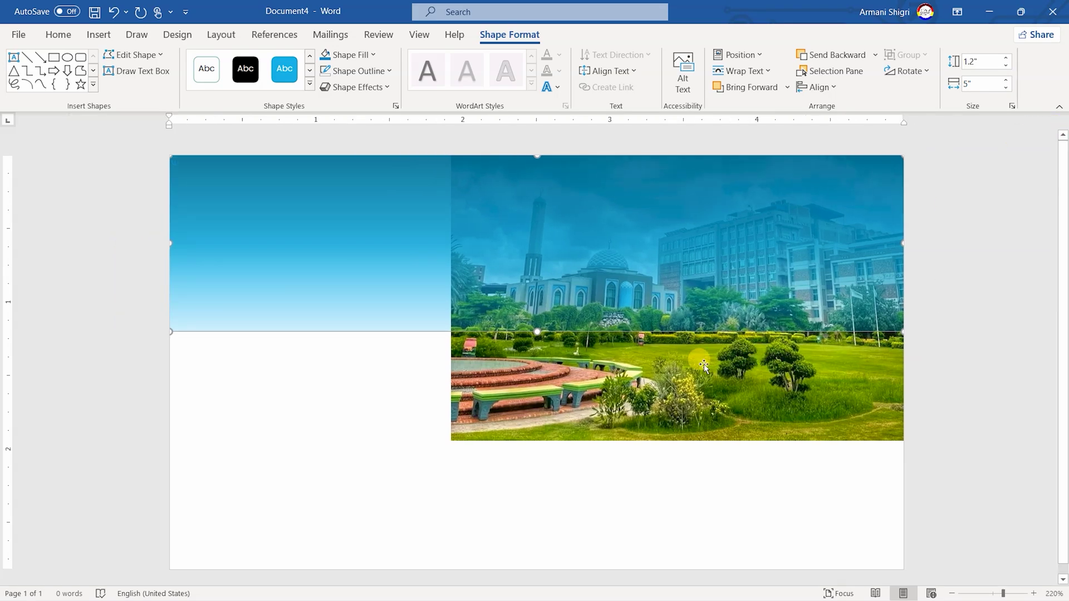
{"action": "left_click", "coordinate": [704, 365]}
Draw a text box across the card's top with no fill and no outline
{"action": "left_click", "coordinate": [427, 248]}
{"action": "left_click", "coordinate": [143, 75]}
{"action": "left_click_drag", "start_coordinate": [202, 178], "coordinate": [842, 289]}
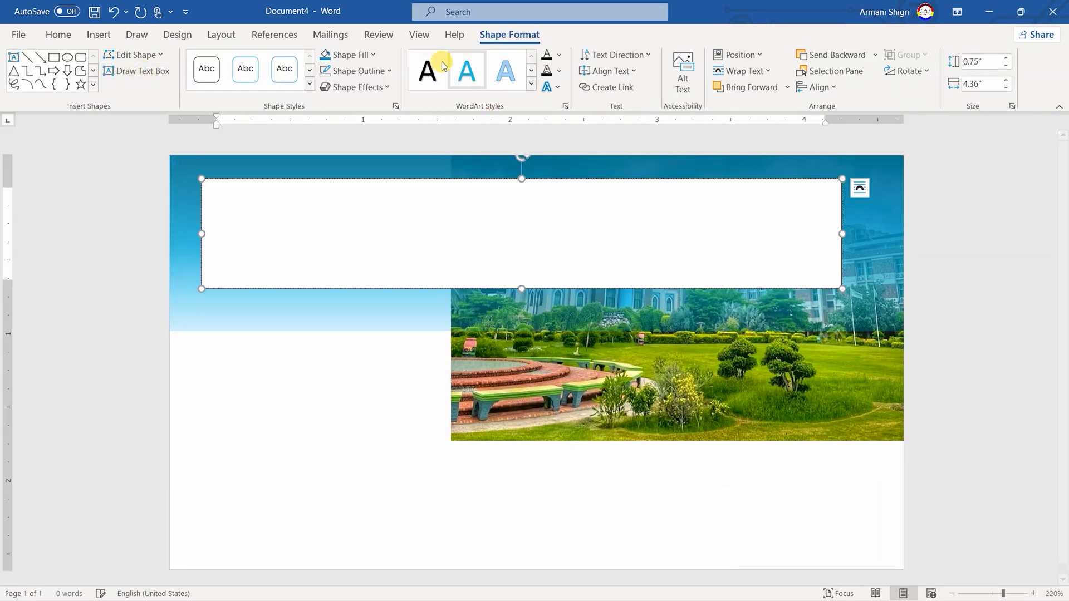
{"action": "left_click", "coordinate": [351, 54]}
{"action": "left_click", "coordinate": [362, 198]}
{"action": "left_click", "coordinate": [371, 71]}
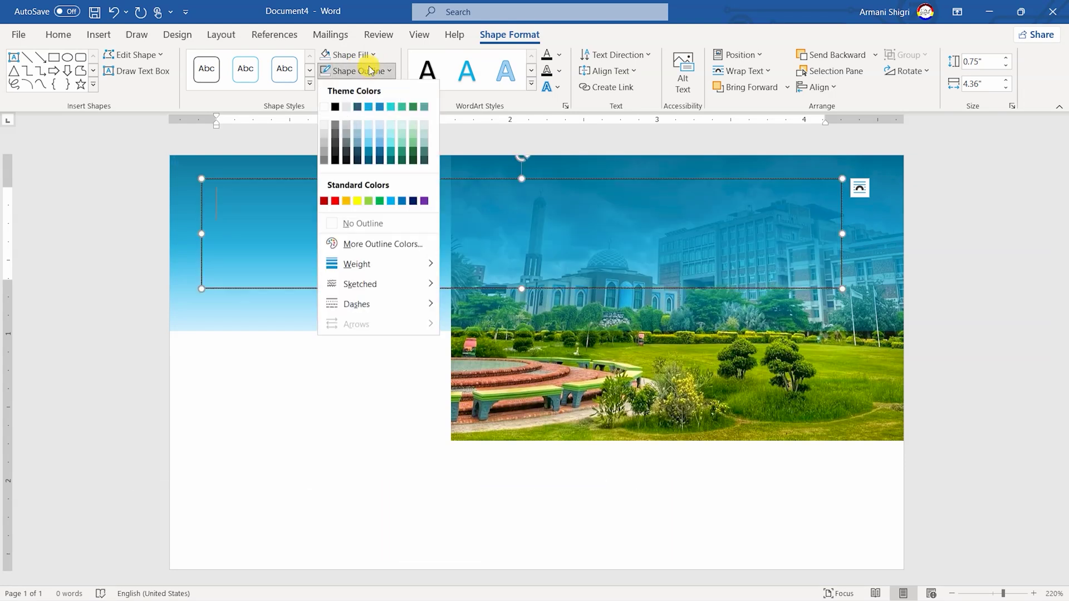
{"action": "left_click", "coordinate": [362, 217]}
Size the text box to 0.25 by 3.1 inches and move it over the photo
{"action": "left_click", "coordinate": [982, 66]}
{"action": "type", "text": "0.25"}
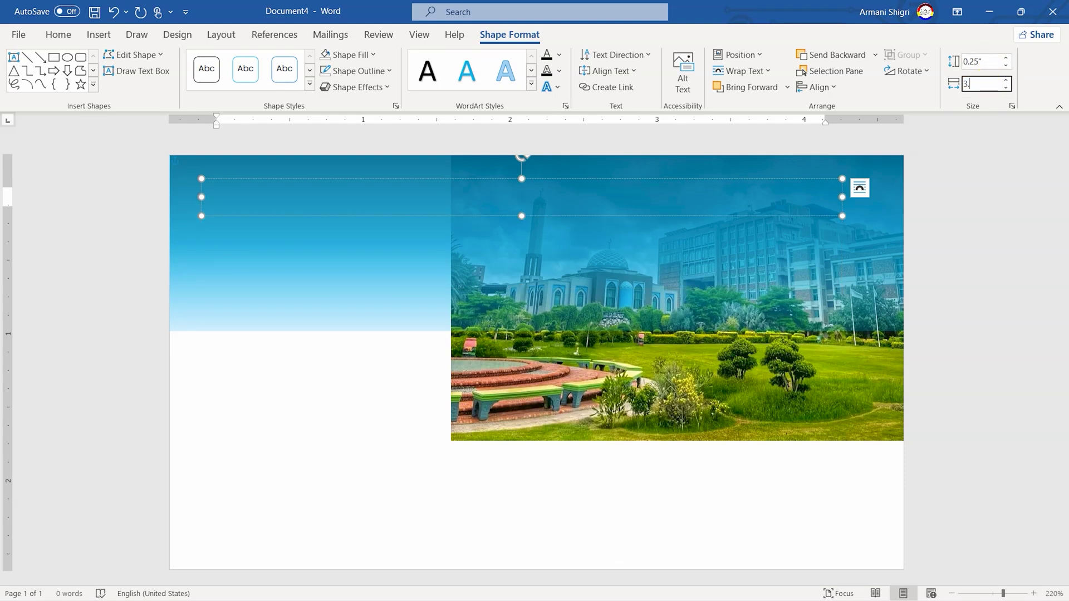
{"action": "type", "text": "3.1"}
{"action": "key", "text": "Return"}
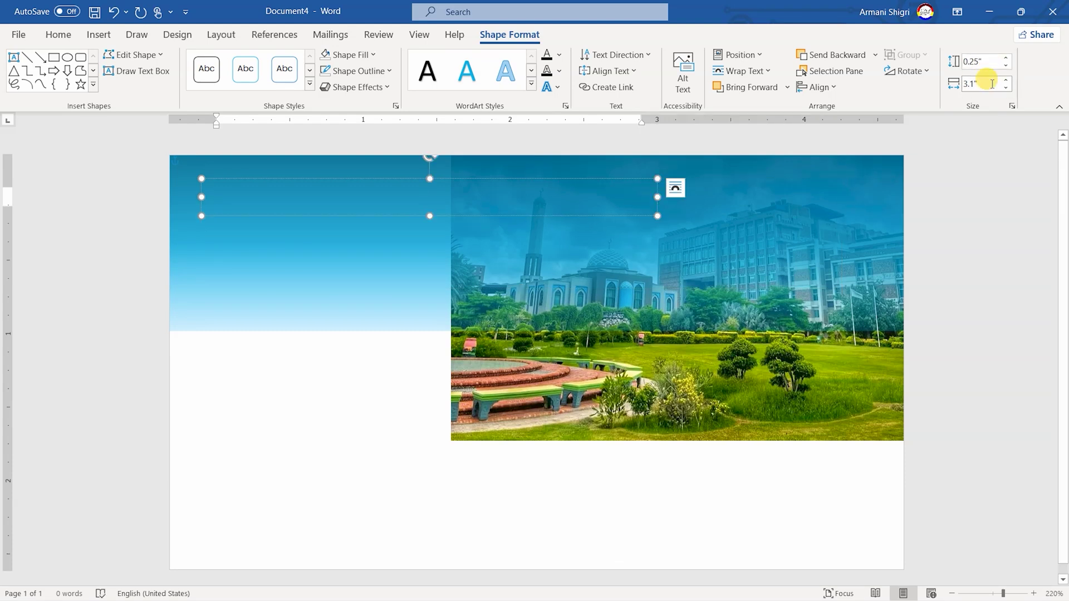
{"action": "left_click_drag", "start_coordinate": [668, 171], "coordinate": [877, 204]}
Set the text box's absolute vertical position to 0.3 inch in More Layout Options
{"action": "left_click", "coordinate": [740, 54]}
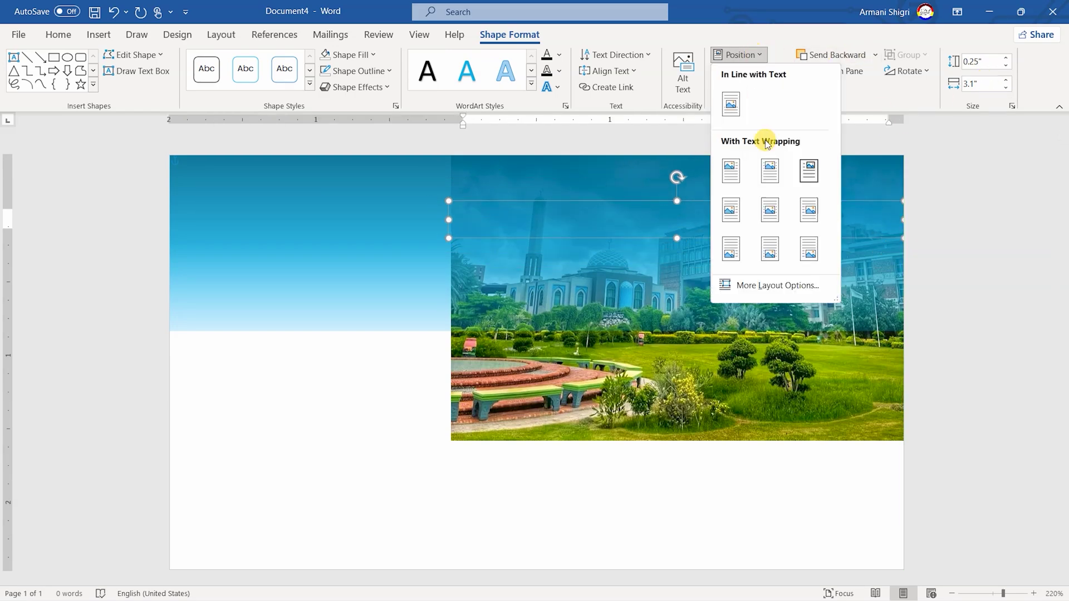
{"action": "left_click", "coordinate": [773, 281]}
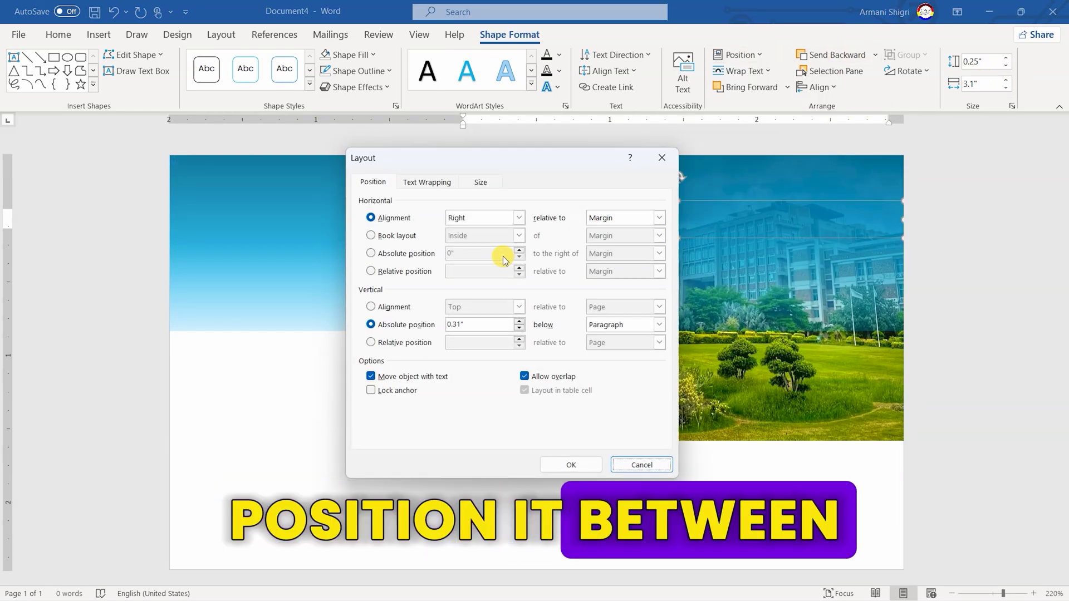
{"action": "double_click", "coordinate": [479, 324]}
{"action": "type", "text": "0"}
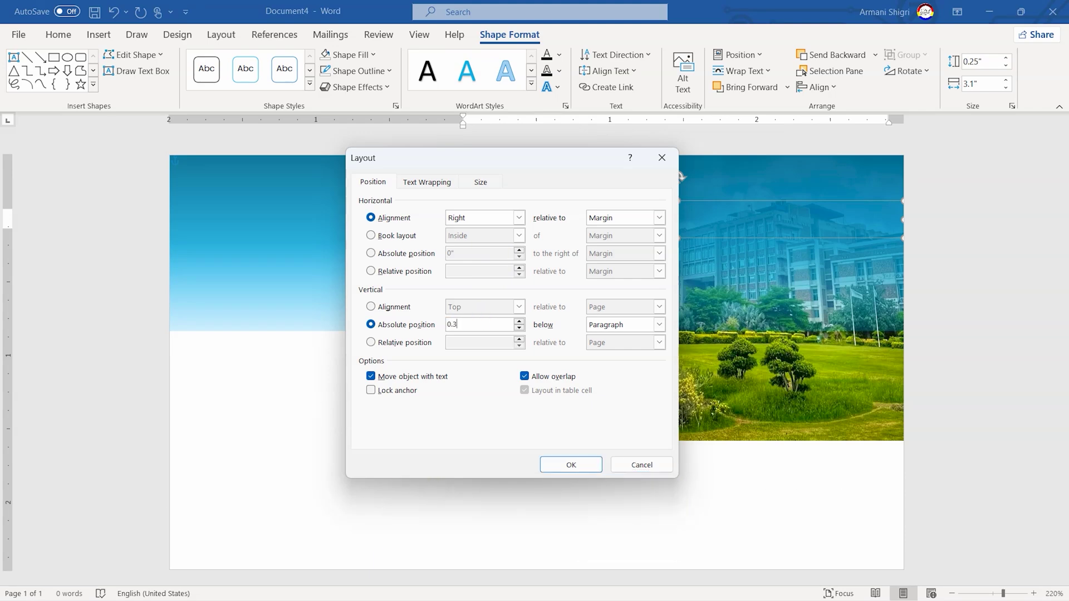
{"action": "key", "text": "Return"}
Set the text box formatting to 6 pt white text
{"action": "left_click", "coordinate": [58, 34]}
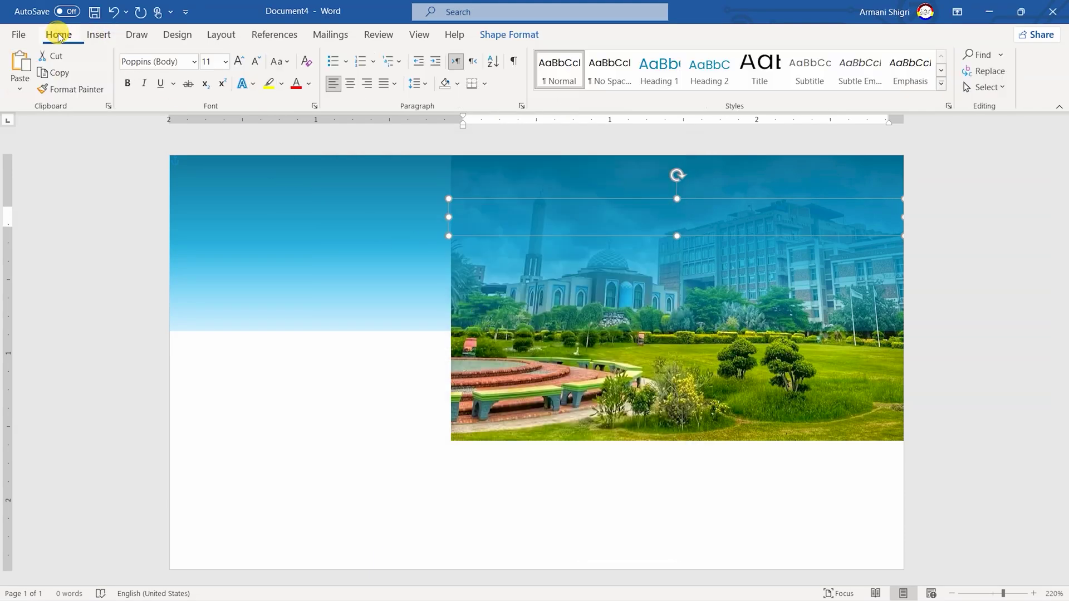
{"action": "left_click", "coordinate": [223, 66]}
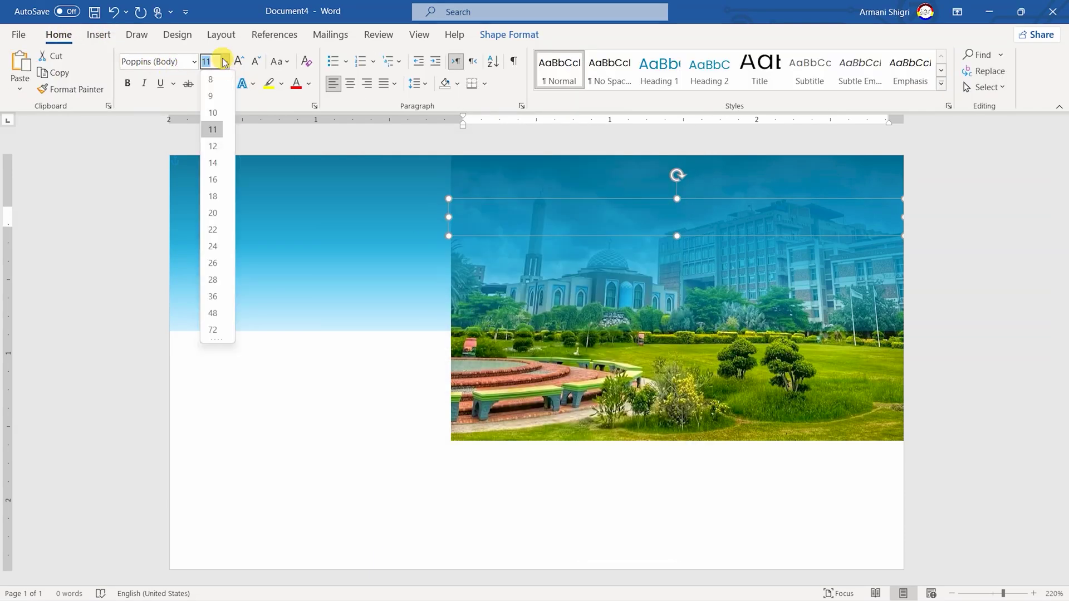
{"action": "left_click", "coordinate": [223, 62]}
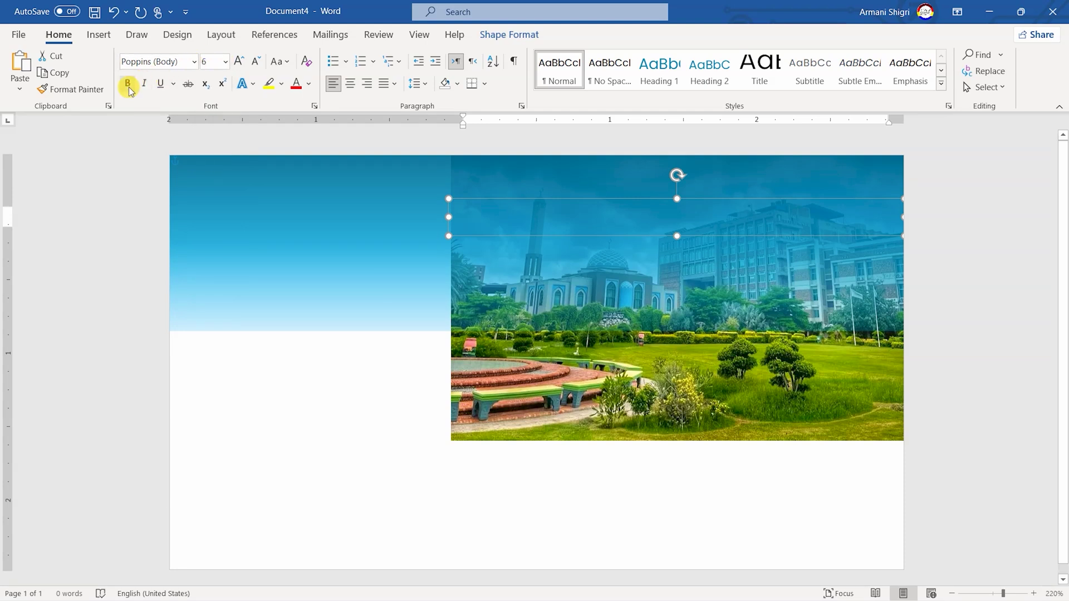
{"action": "left_click", "coordinate": [310, 85]}
{"action": "left_click", "coordinate": [297, 140]}
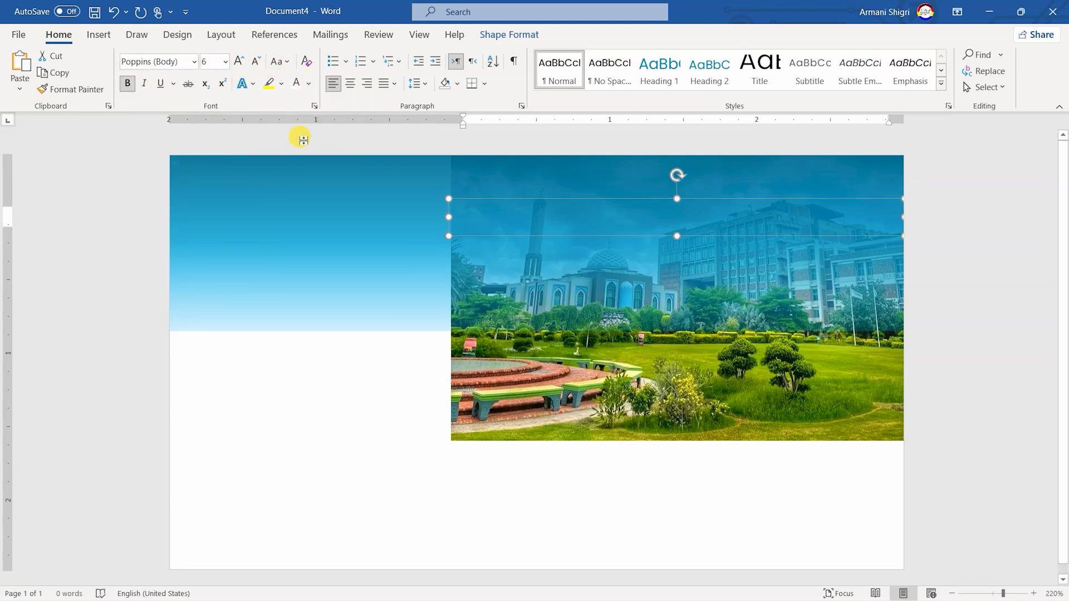
{"action": "left_click", "coordinate": [350, 83]}
Type the university's street address, change it to UPPERCASE and left-align it
{"action": "left_click", "coordinate": [520, 221]}
{"action": "type", "text": "1-km defence road, near bhoptian chowk, Lahore, punjab"}
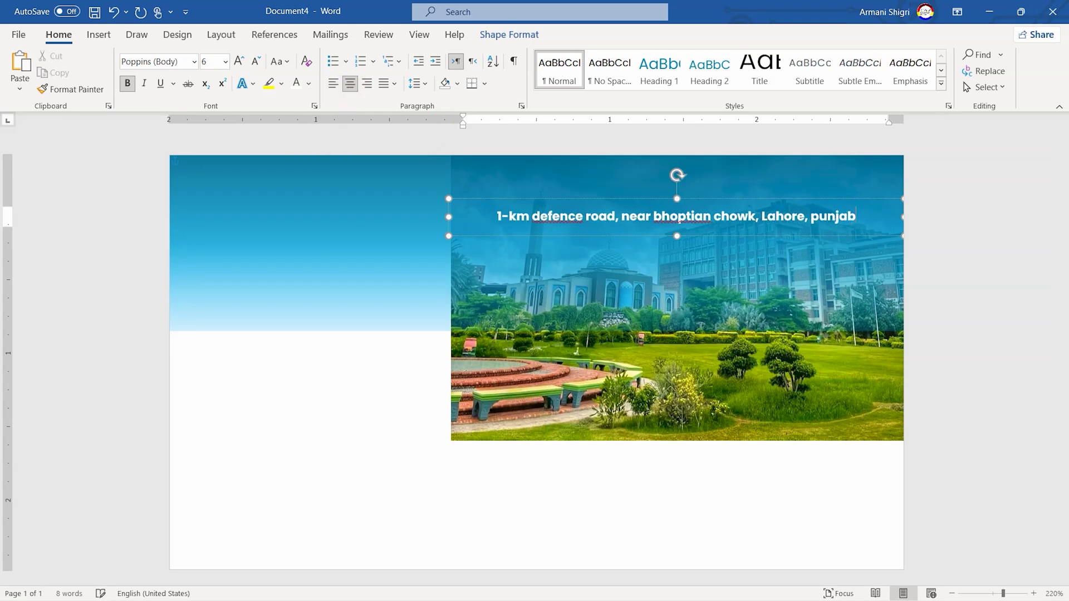
{"action": "triple_click", "coordinate": [511, 222]}
{"action": "left_click", "coordinate": [280, 61]}
{"action": "left_click", "coordinate": [319, 118]}
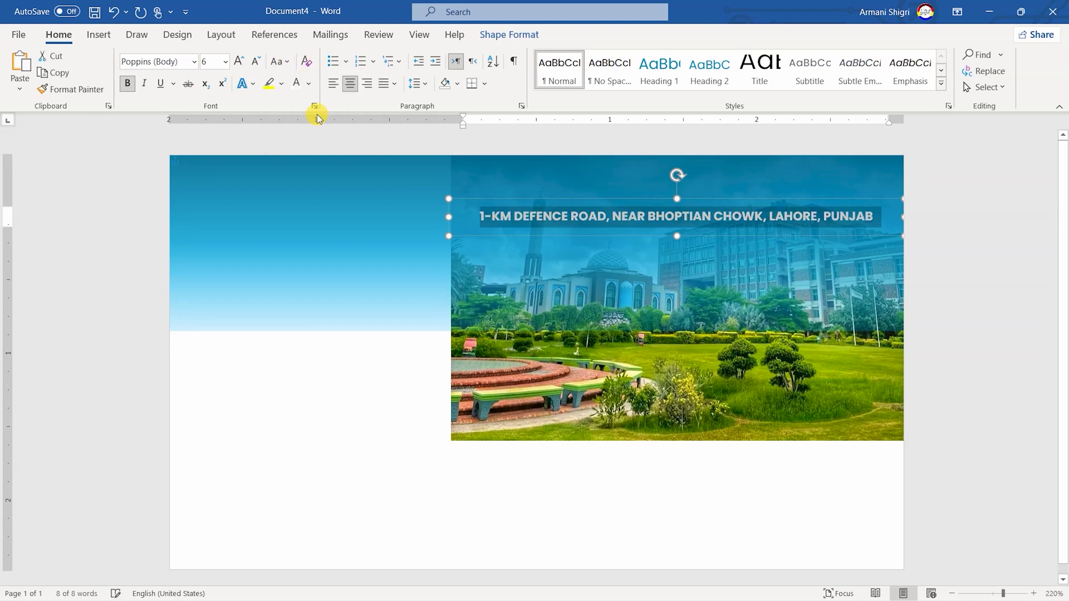
{"action": "left_click", "coordinate": [334, 83]}
{"action": "left_click", "coordinate": [728, 254]}
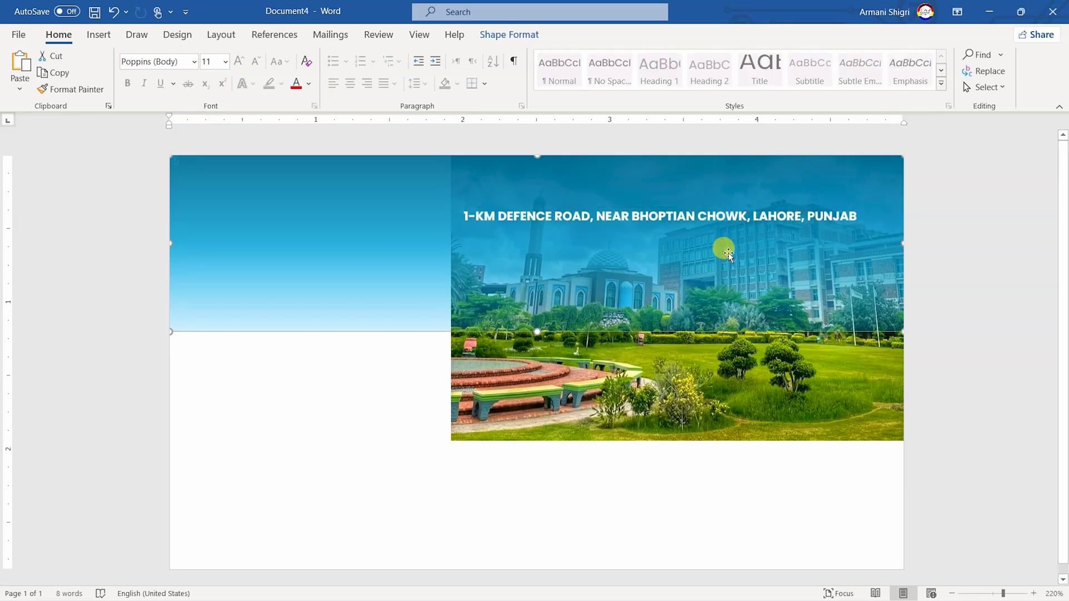
Draw a light grey rectangle with no outline over the card's left side
{"action": "left_click", "coordinate": [497, 36]}
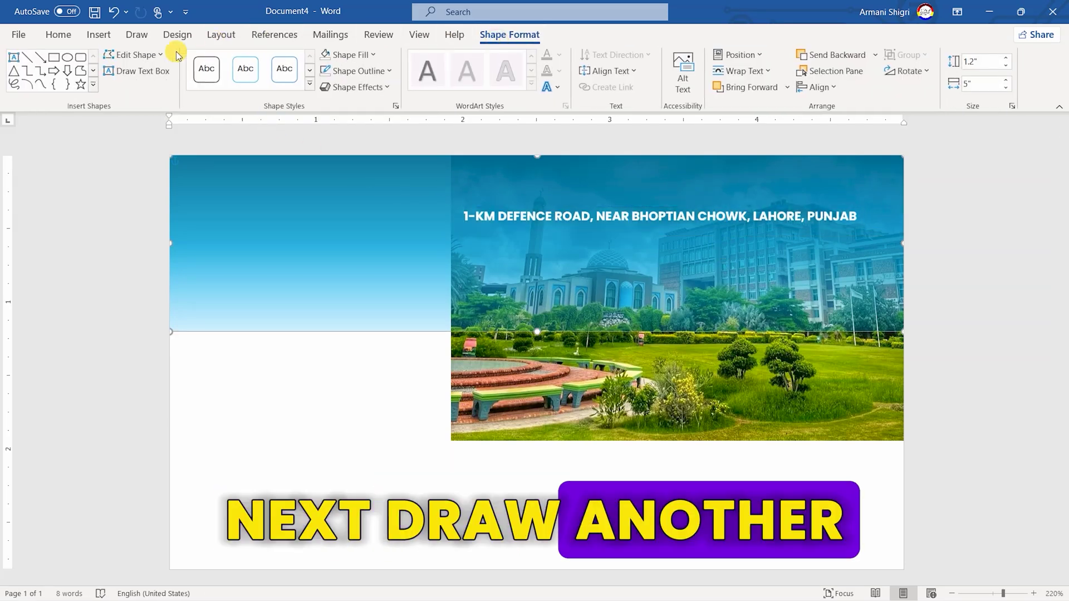
{"action": "left_click", "coordinate": [54, 56]}
{"action": "left_click_drag", "start_coordinate": [230, 245], "coordinate": [617, 418]}
{"action": "left_click", "coordinate": [349, 54]}
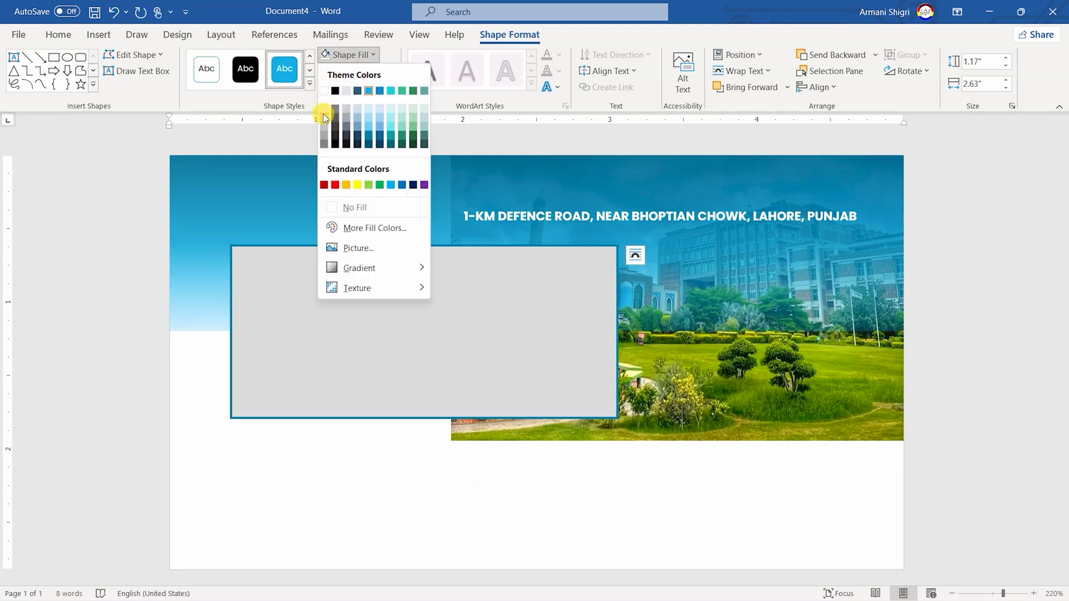
{"action": "left_click", "coordinate": [324, 116]}
{"action": "left_click", "coordinate": [342, 73]}
{"action": "left_click", "coordinate": [355, 226]}
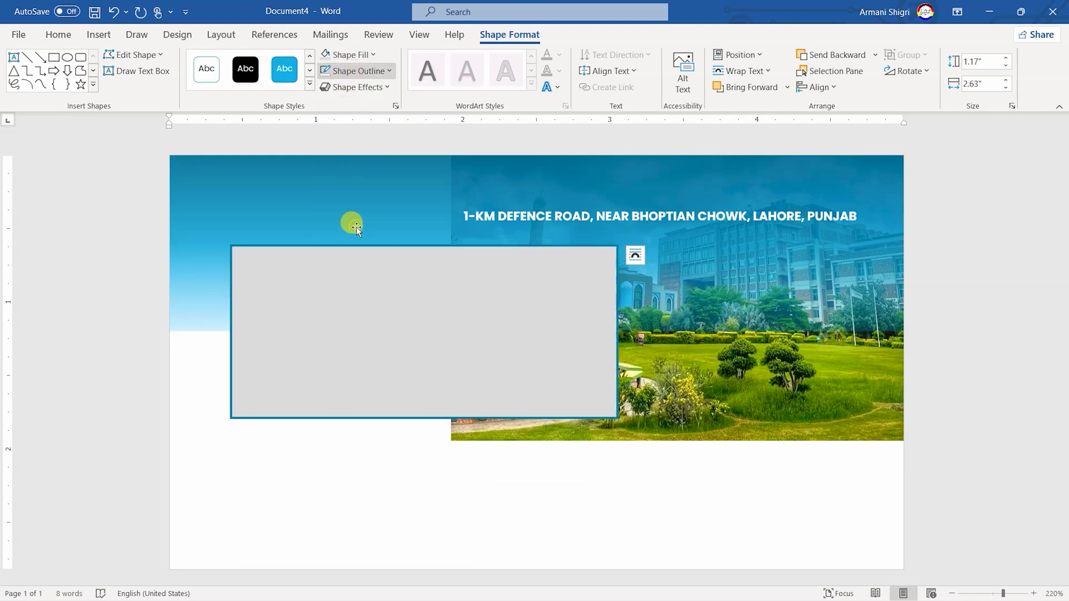
Size the grey rectangle to 1.92 inches high by 1.89 inches wide
{"action": "left_click", "coordinate": [981, 61]}
{"action": "type", "text": "1.92"}
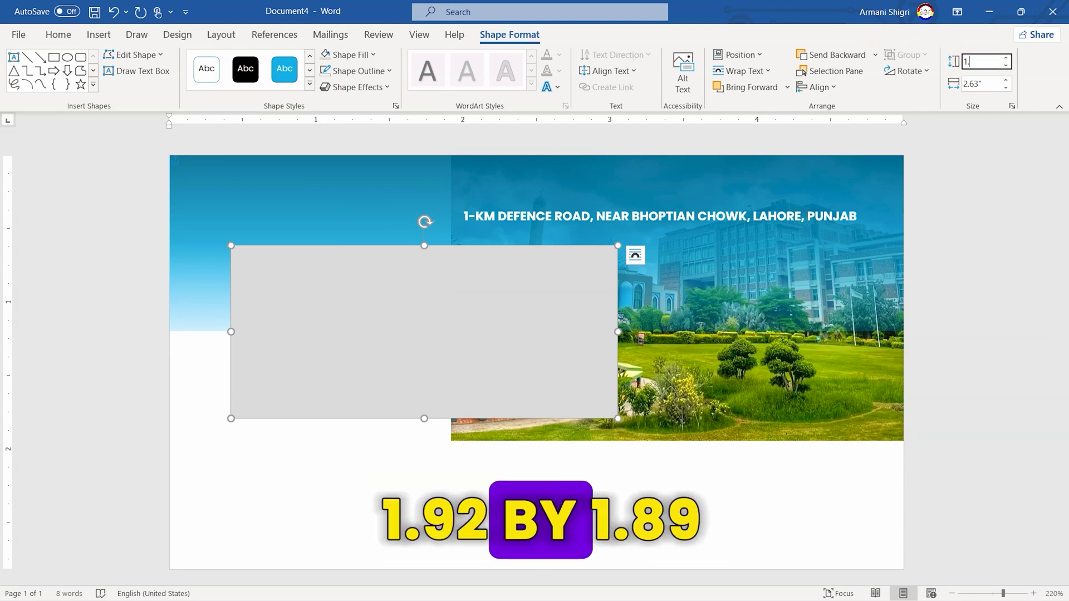
{"action": "left_click", "coordinate": [986, 84]}
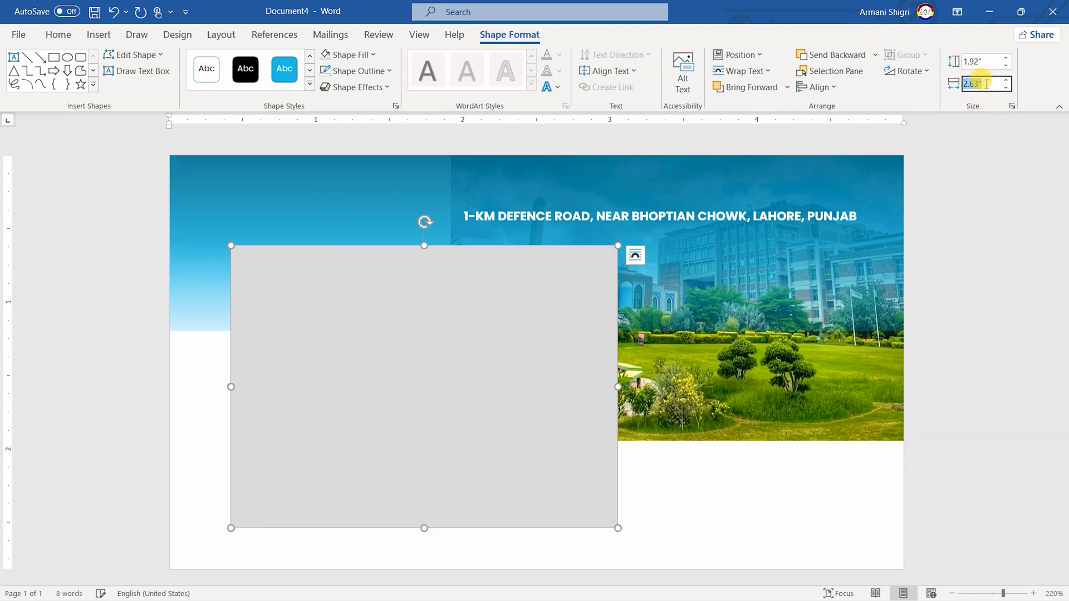
{"action": "type", "text": "1.89"}
{"action": "key", "text": "Return"}
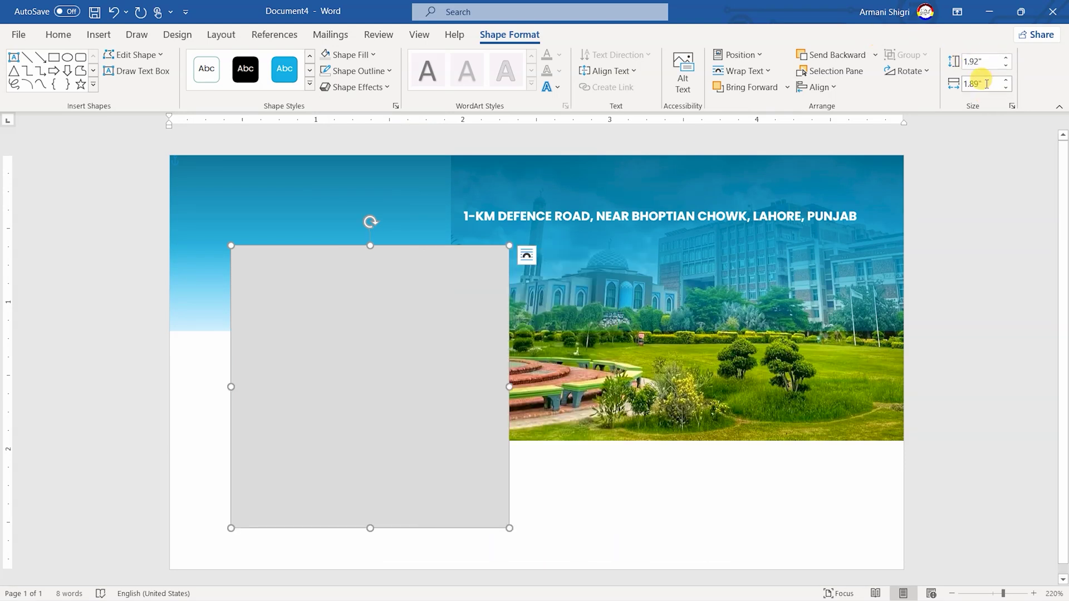
Rotate the grey rectangle to 338° and drag it to the page's top-left
{"action": "left_click", "coordinate": [906, 71]}
{"action": "left_click", "coordinate": [933, 177]}
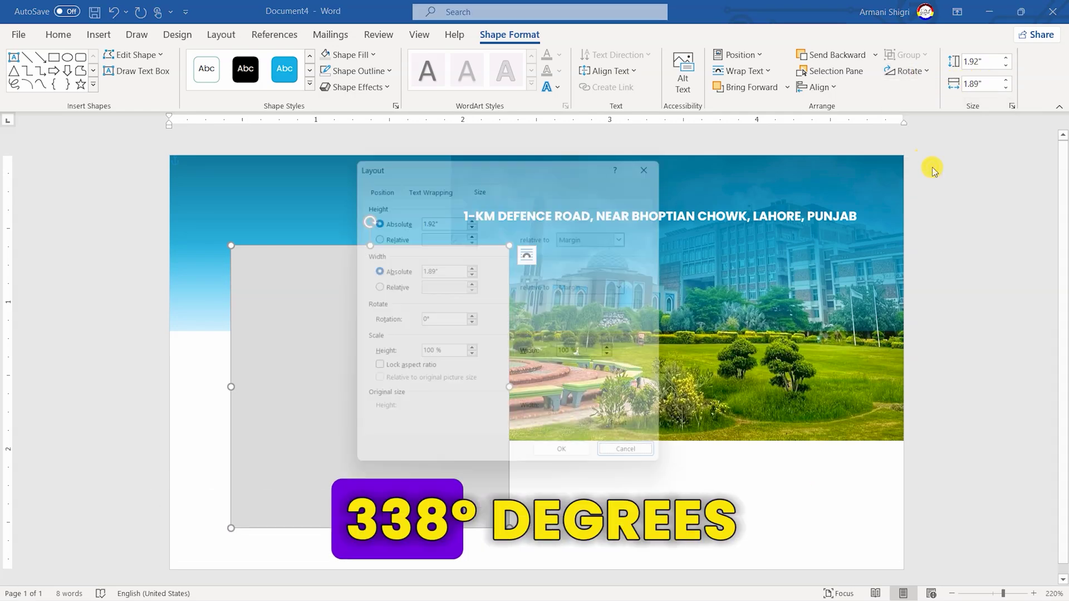
{"action": "left_click_drag", "start_coordinate": [529, 155], "coordinate": [726, 162]}
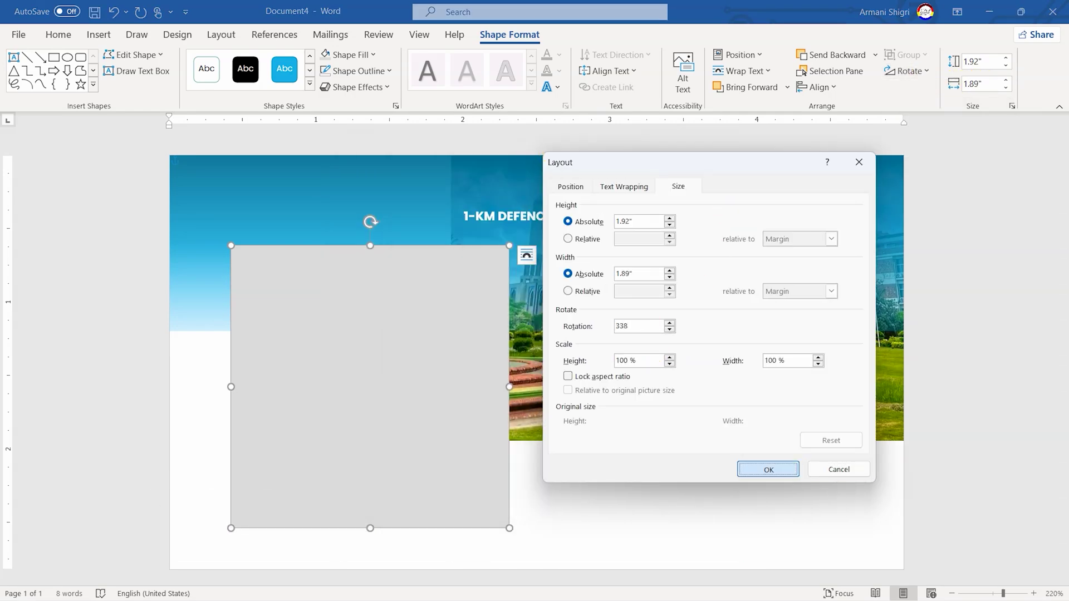
{"action": "key", "text": "Return"}
{"action": "left_click_drag", "start_coordinate": [313, 400], "coordinate": [220, 241]}
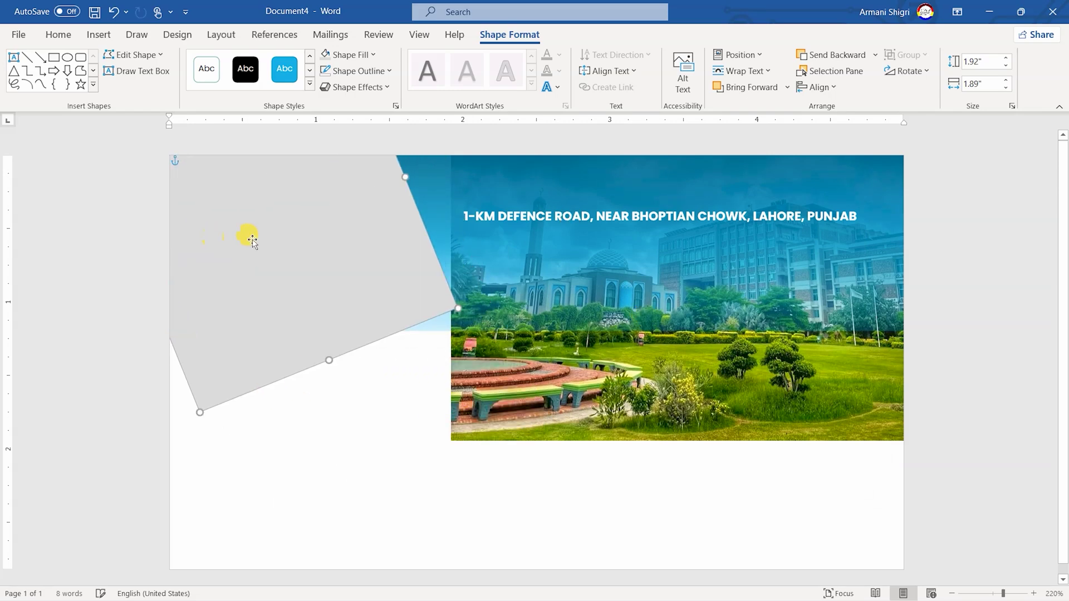
Set the grey shape's absolute horizontal position to -0.27 inch
{"action": "left_click", "coordinate": [738, 54]}
{"action": "left_click", "coordinate": [756, 294]}
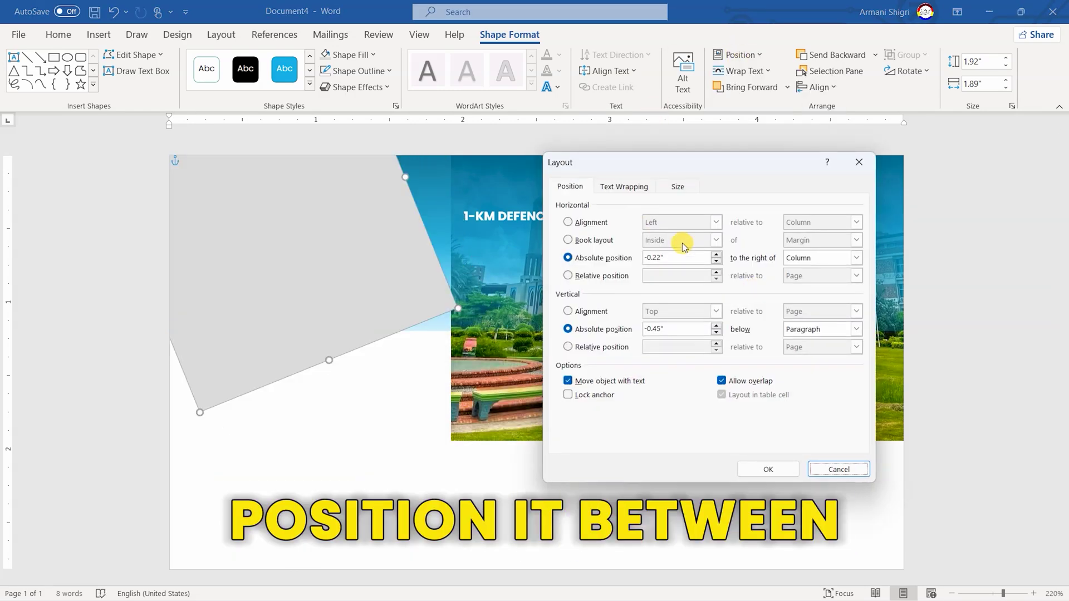
{"action": "type", "text": "-0."}
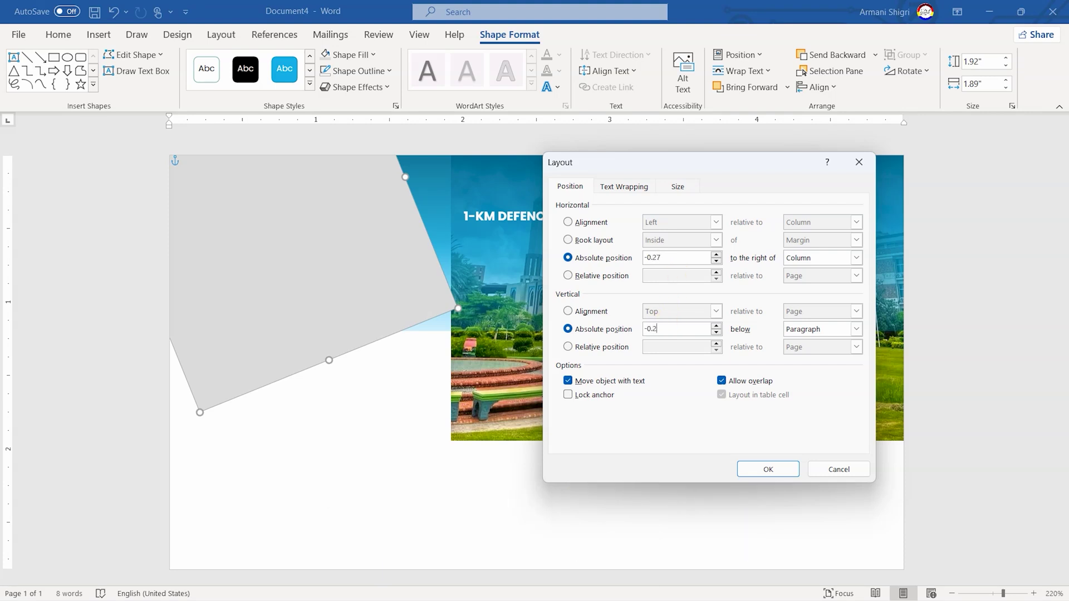
{"action": "key", "text": "Return"}
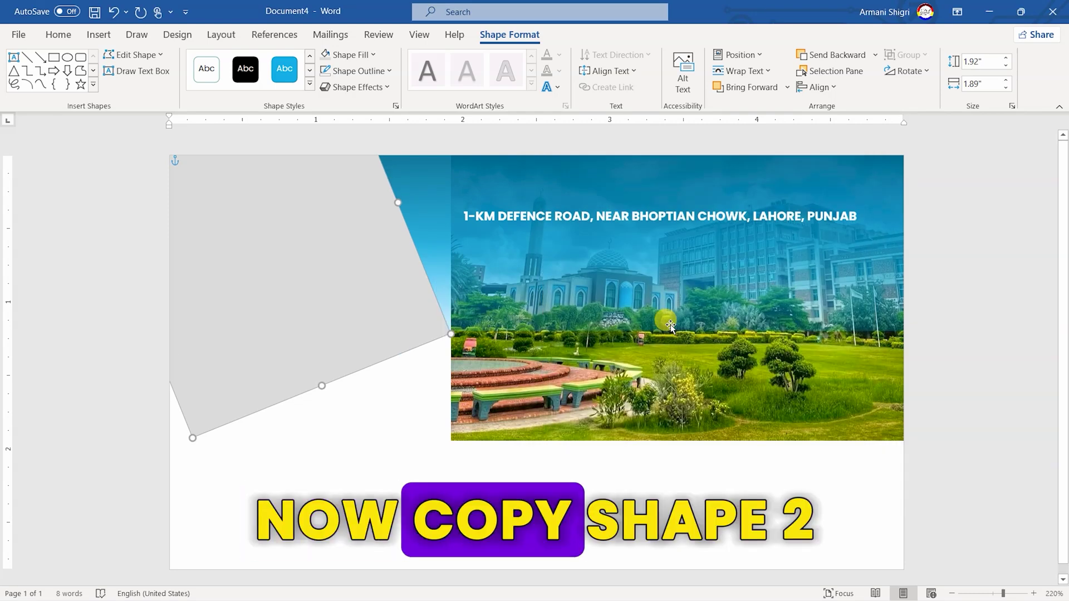
Duplicate the grey shape as a white strip 1.34 inches high by 0.1 inch wide
{"action": "left_click_drag", "start_coordinate": [346, 249], "coordinate": [627, 335]}
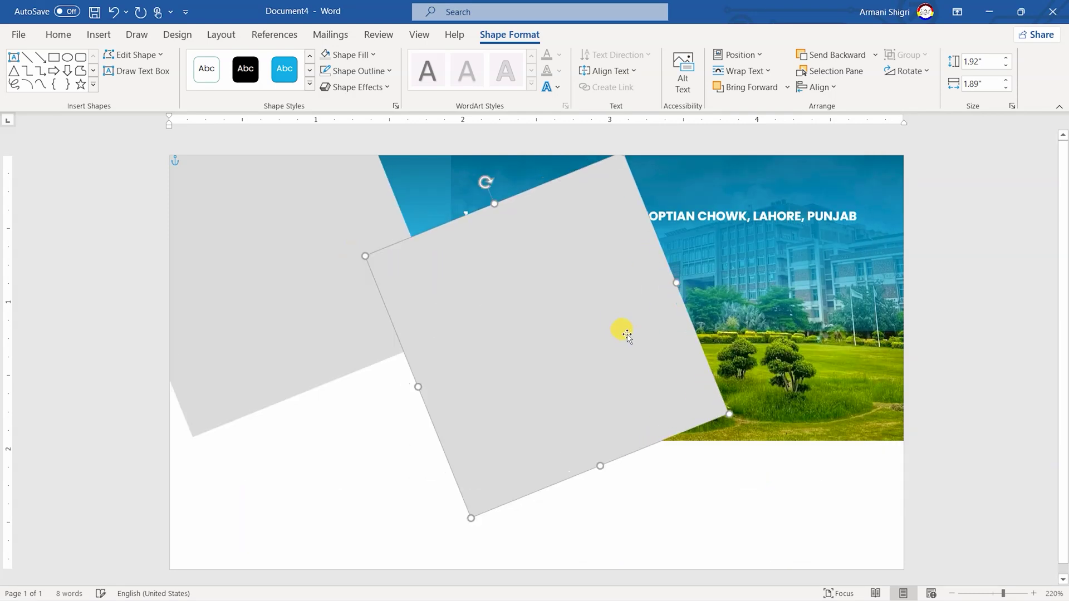
{"action": "left_click", "coordinate": [367, 54]}
{"action": "left_click", "coordinate": [324, 91]}
{"action": "left_click", "coordinate": [980, 61]}
{"action": "type", "text": "1.34"}
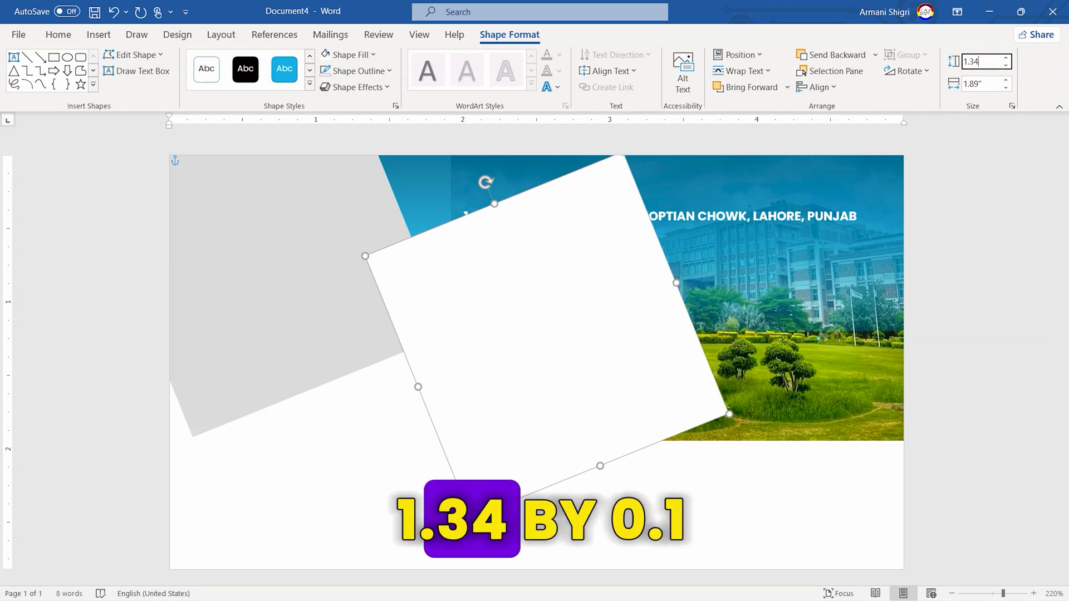
{"action": "key", "text": "Return"}
{"action": "left_click", "coordinate": [986, 84]}
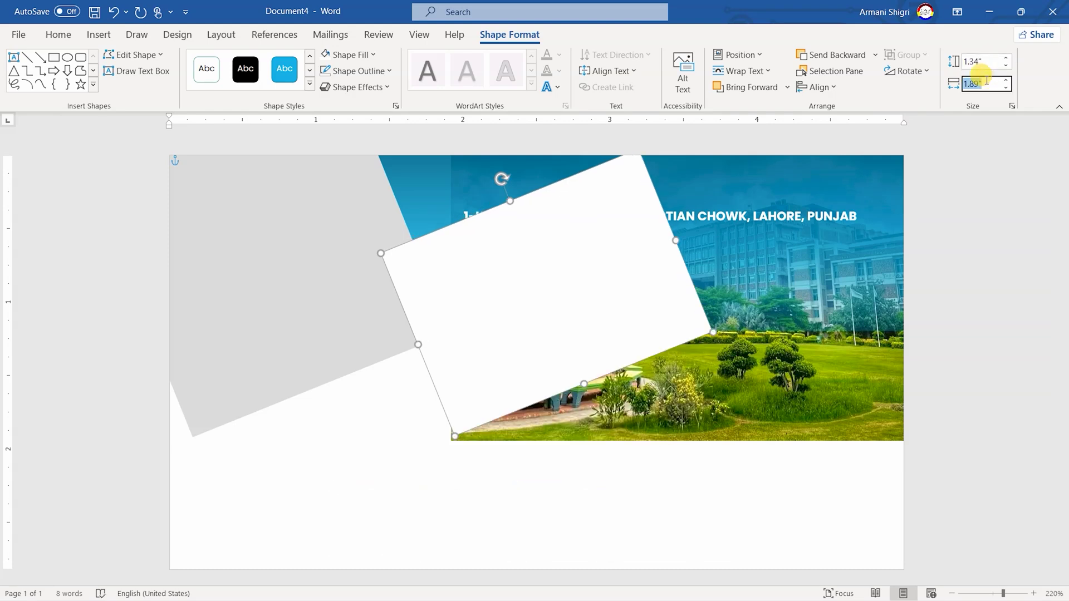
{"action": "type", "text": "0.1"}
{"action": "key", "text": "Return"}
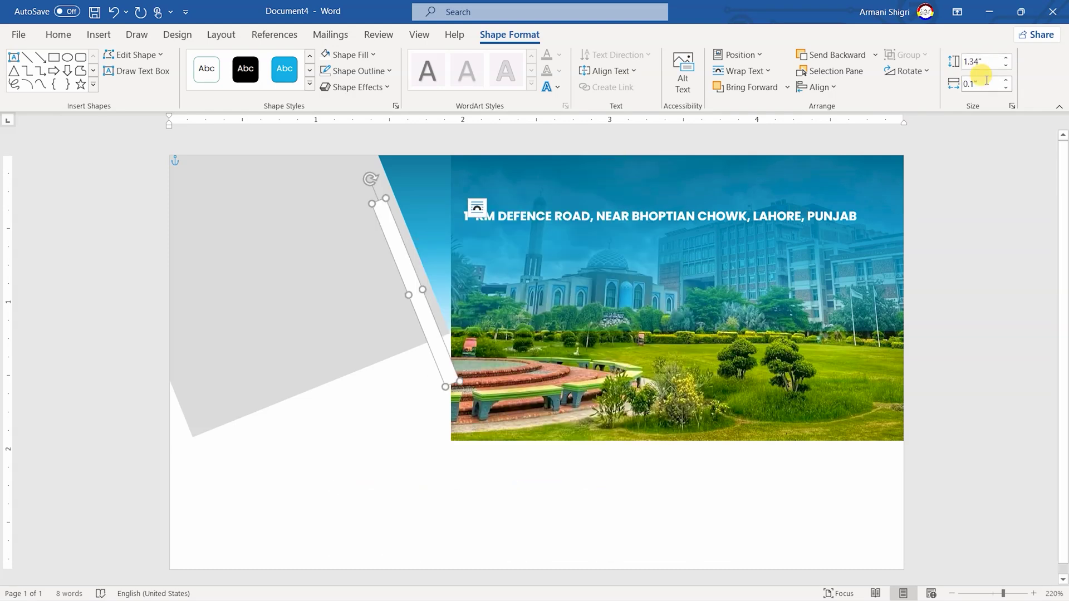
Position the white strip exactly along the grey panel's slanted edge
{"action": "left_click_drag", "start_coordinate": [443, 315], "coordinate": [439, 285]}
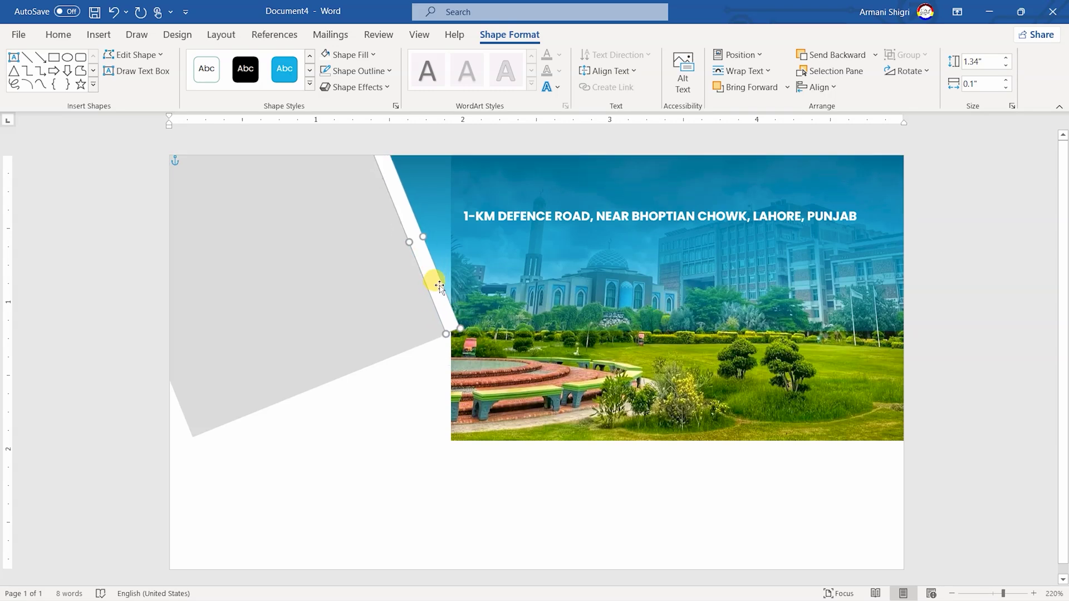
{"action": "left_click", "coordinate": [724, 55]}
{"action": "left_click", "coordinate": [727, 283]}
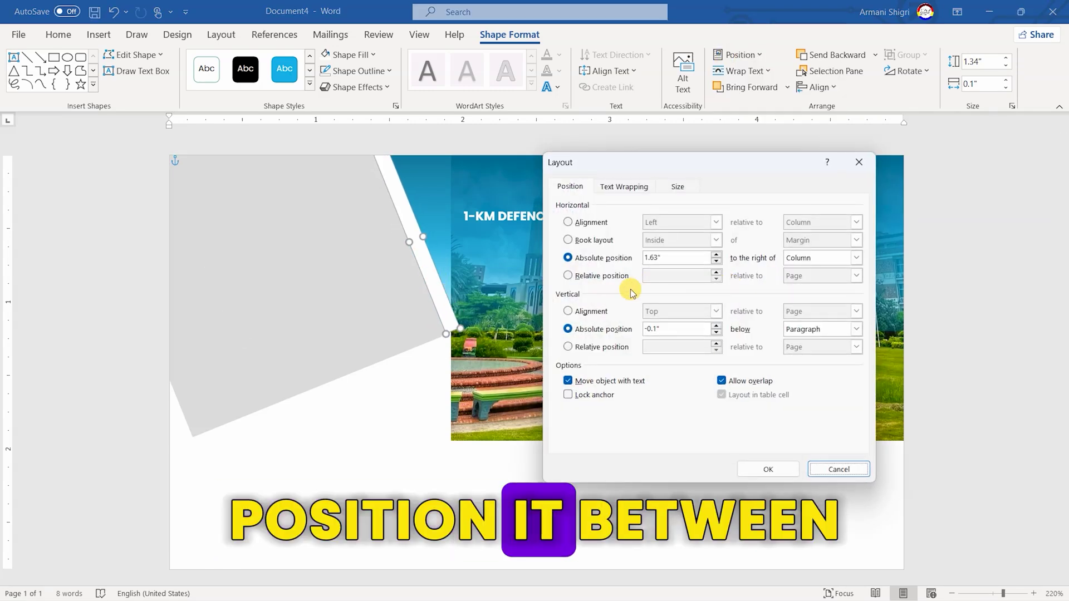
{"action": "double_click", "coordinate": [681, 257]}
{"action": "type", "text": "1"}
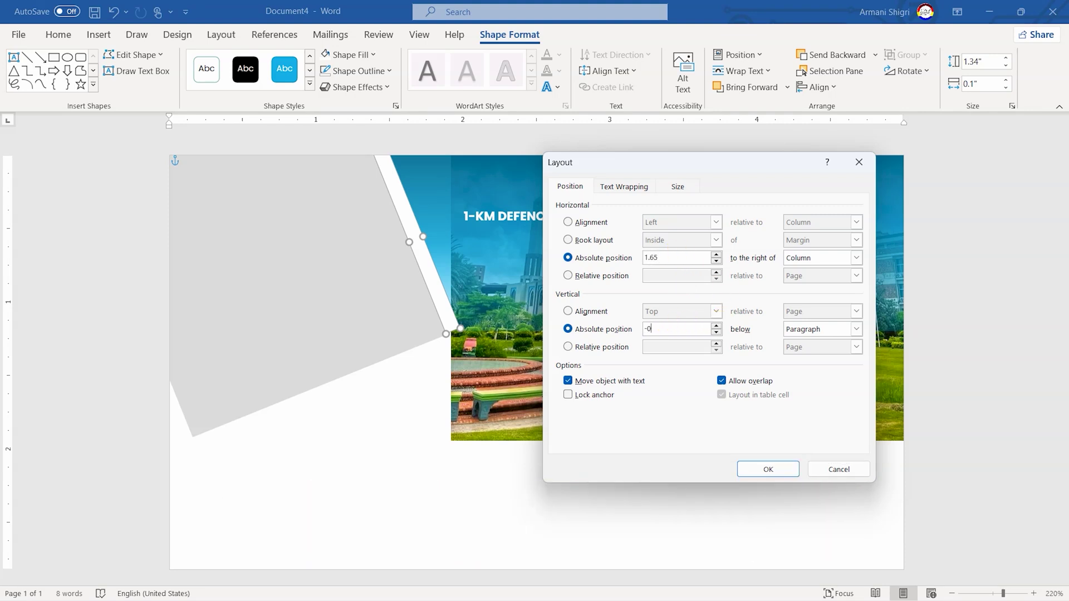
{"action": "key", "text": "Return"}
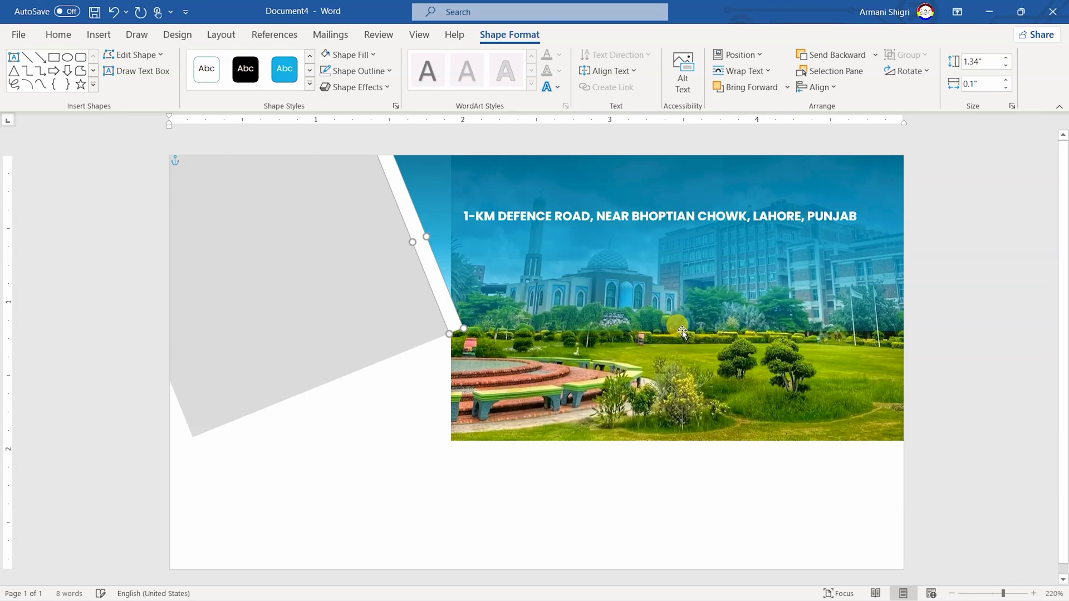
Enlarge the campus picture and shift it left so it sits behind the stripe
{"action": "left_click", "coordinate": [641, 352]}
{"action": "left_click_drag", "start_coordinate": [442, 437], "coordinate": [369, 456]}
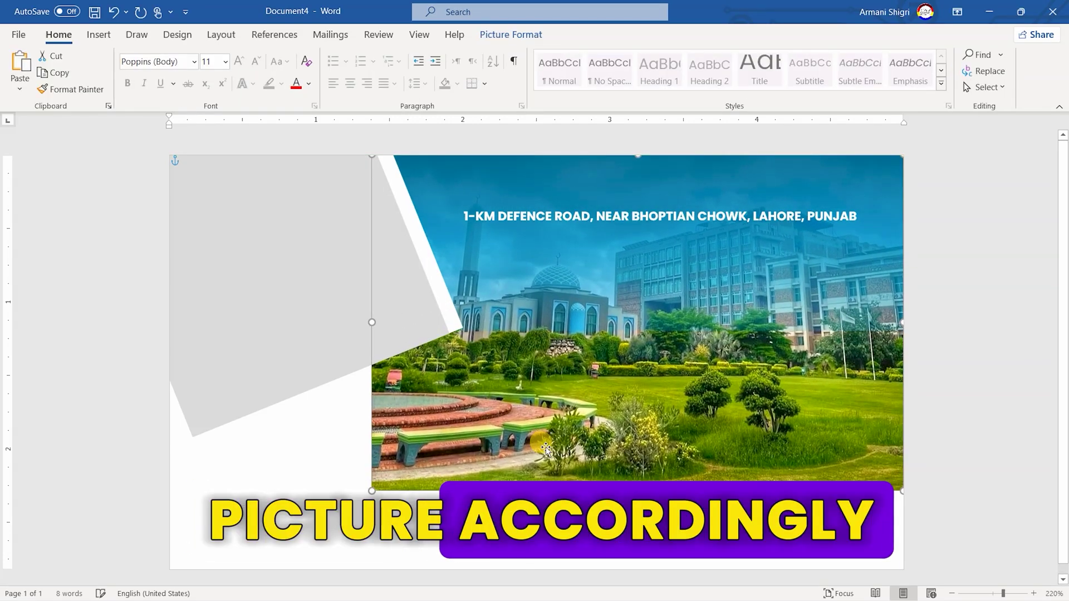
{"action": "left_click_drag", "start_coordinate": [546, 466], "coordinate": [546, 448]}
{"action": "key", "text": "Right"}
{"action": "key", "text": "Right"}
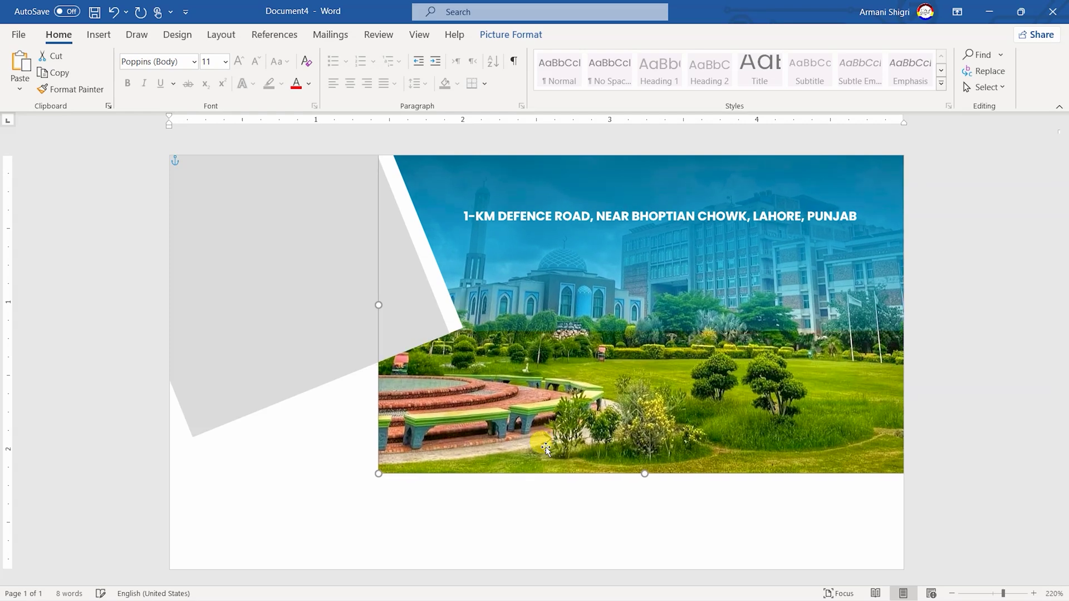
{"action": "key", "text": "ctrl+Right"}
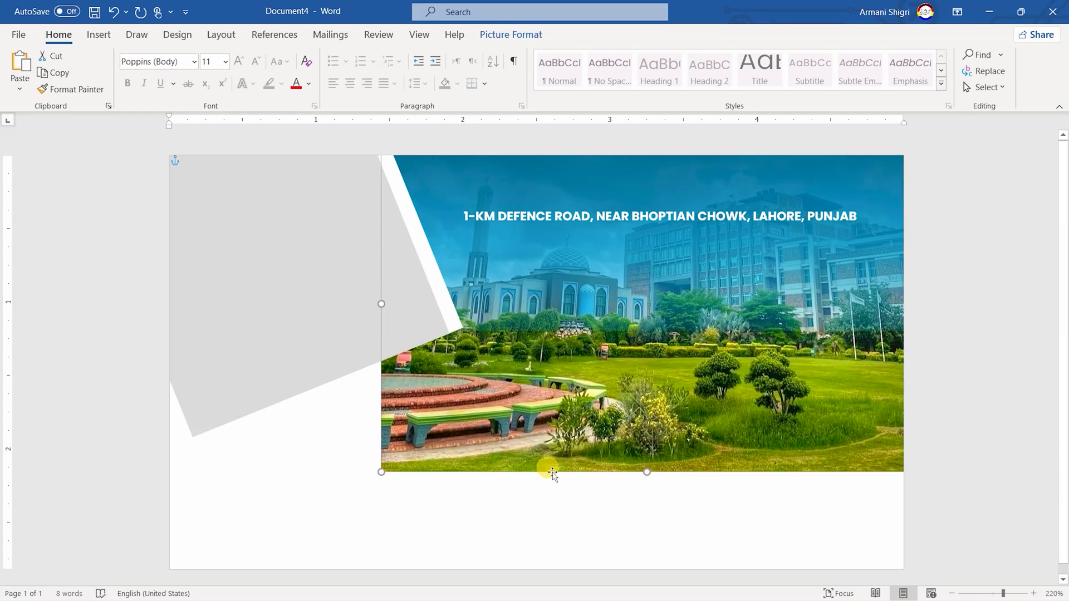
{"action": "left_click", "coordinate": [328, 312]}
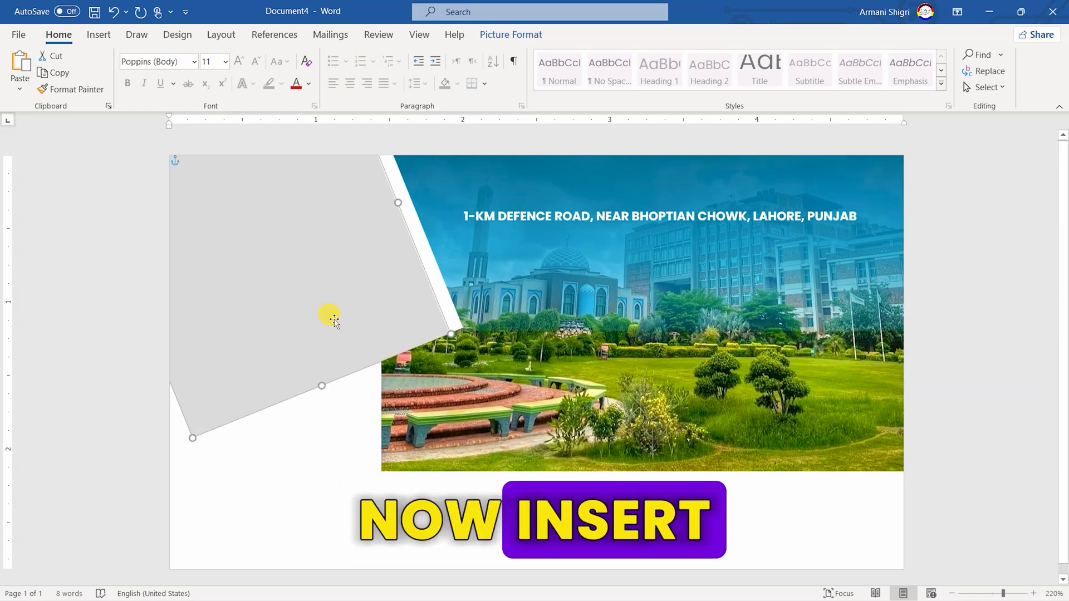
{"action": "left_click", "coordinate": [99, 34]}
Insert UOL Logo PNG.png from this computer and set it In Front of Text
{"action": "left_click", "coordinate": [142, 70]}
{"action": "left_click", "coordinate": [167, 132]}
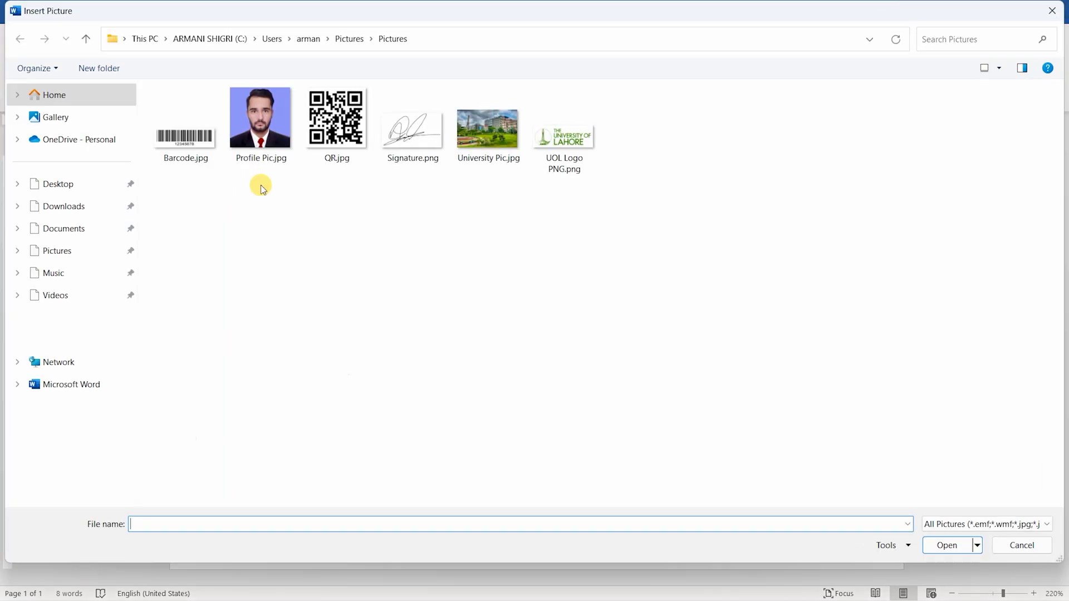
{"action": "double_click", "coordinate": [559, 134]}
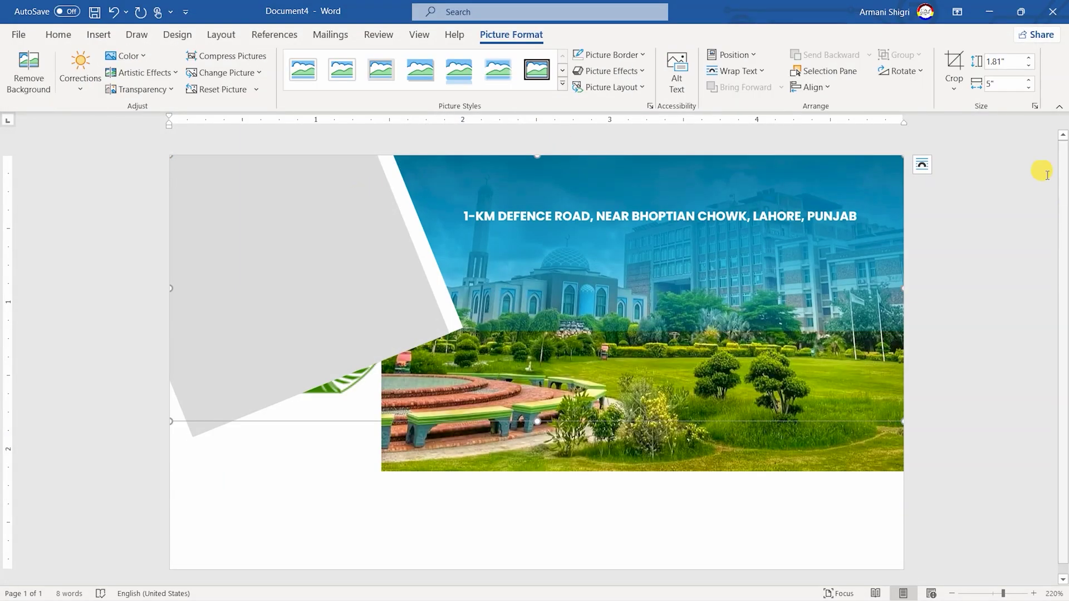
{"action": "left_click", "coordinate": [923, 167]}
{"action": "left_click", "coordinate": [1016, 295]}
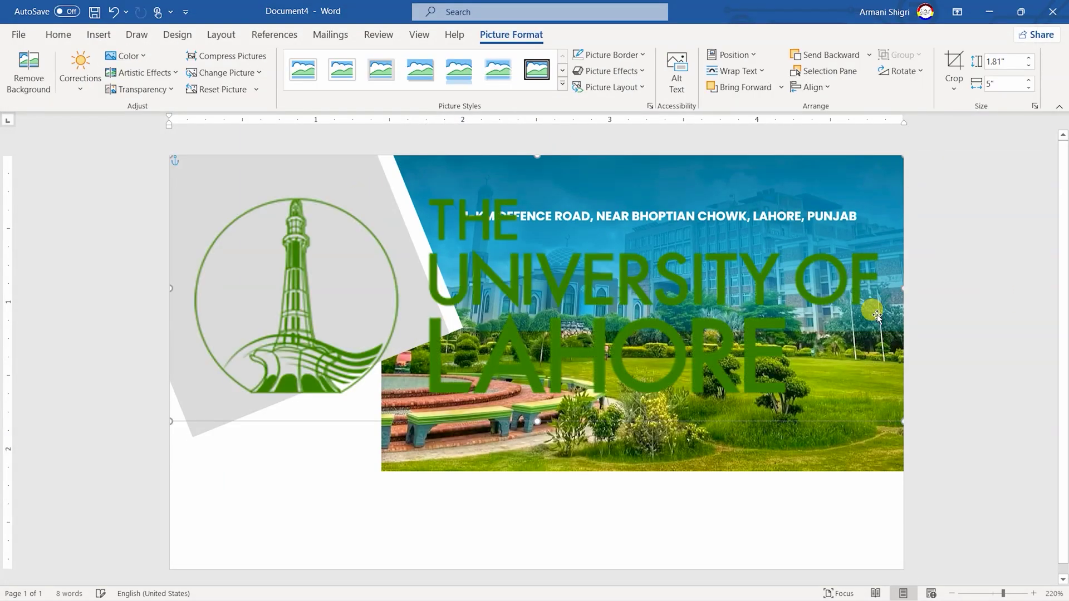
Shrink the logo to about 0.53 by 1.47 inches at the grey panel's upper left
{"action": "left_click_drag", "start_coordinate": [168, 422], "coordinate": [491, 306]}
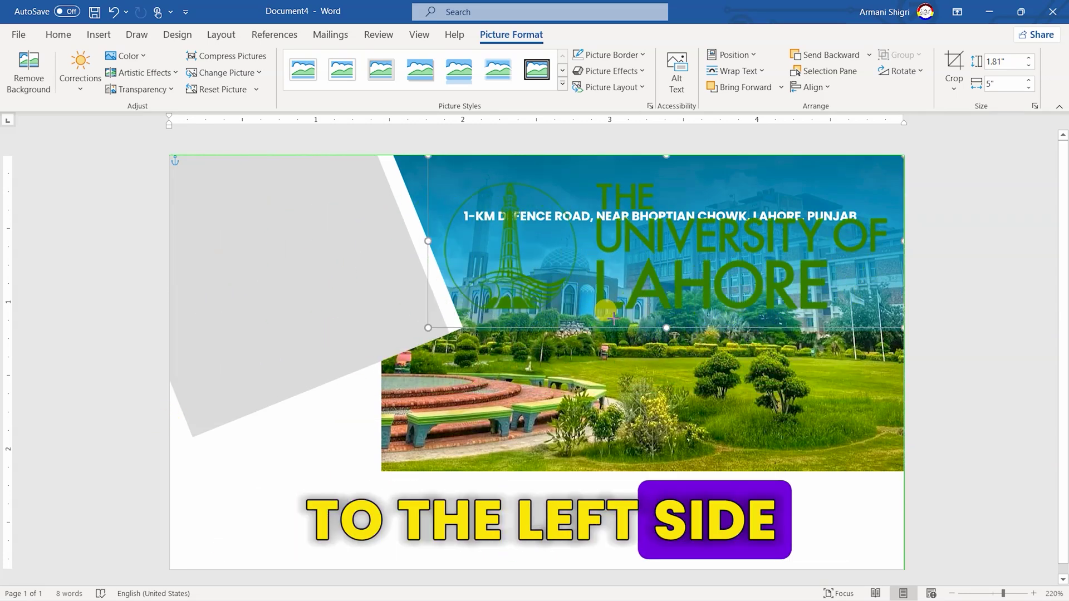
{"action": "left_click_drag", "start_coordinate": [683, 284], "coordinate": [378, 306]}
{"action": "left_click_drag", "start_coordinate": [600, 178], "coordinate": [401, 250]}
{"action": "left_click_drag", "start_coordinate": [332, 281], "coordinate": [330, 243]}
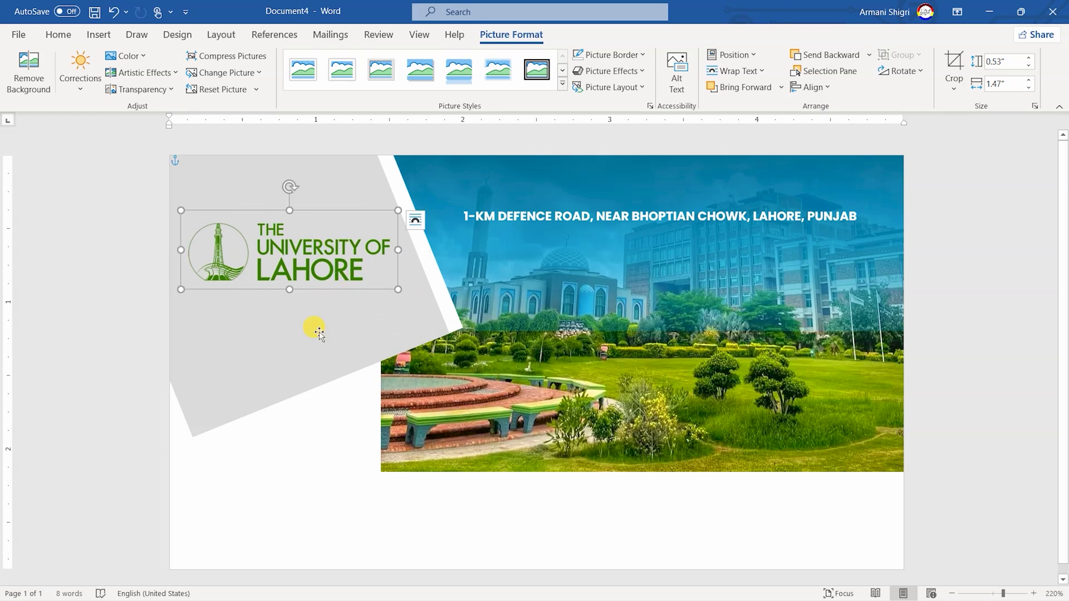
{"action": "left_click", "coordinate": [328, 302]}
{"action": "left_click", "coordinate": [509, 34]}
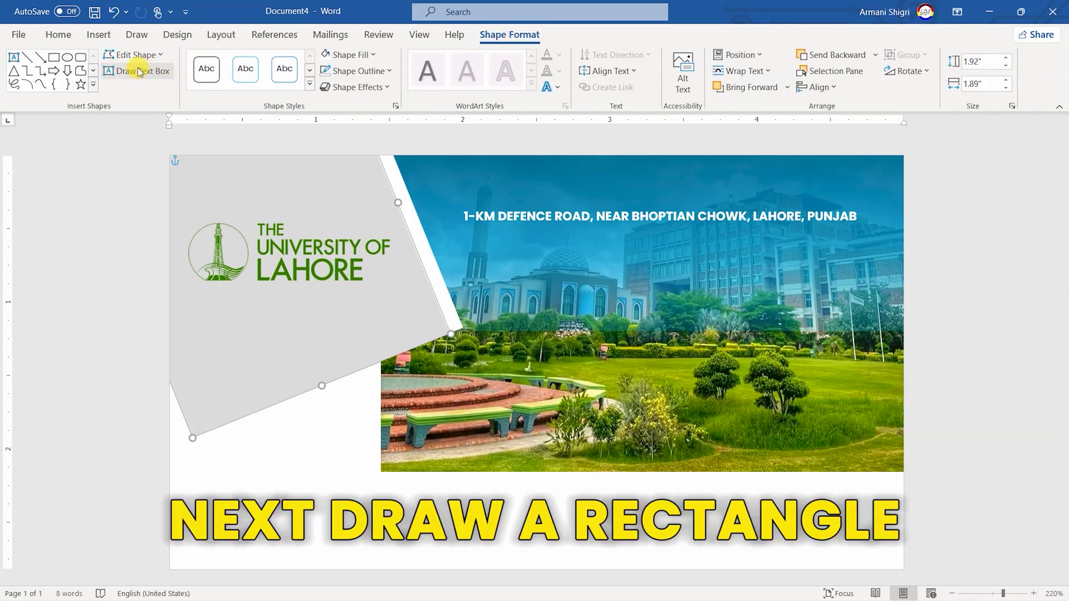
Draw a wide rectangle across the card's lower half with white fill and no outline
{"action": "left_click", "coordinate": [53, 57]}
{"action": "left_click_drag", "start_coordinate": [193, 351], "coordinate": [873, 509]}
{"action": "left_click", "coordinate": [351, 55]}
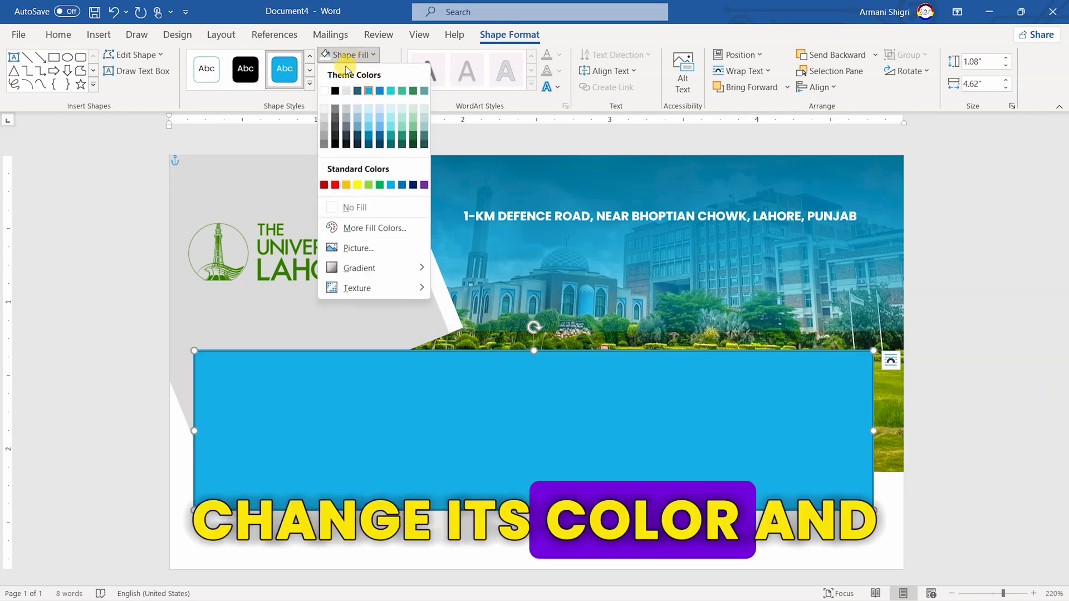
{"action": "left_click", "coordinate": [323, 91]}
{"action": "left_click", "coordinate": [347, 71]}
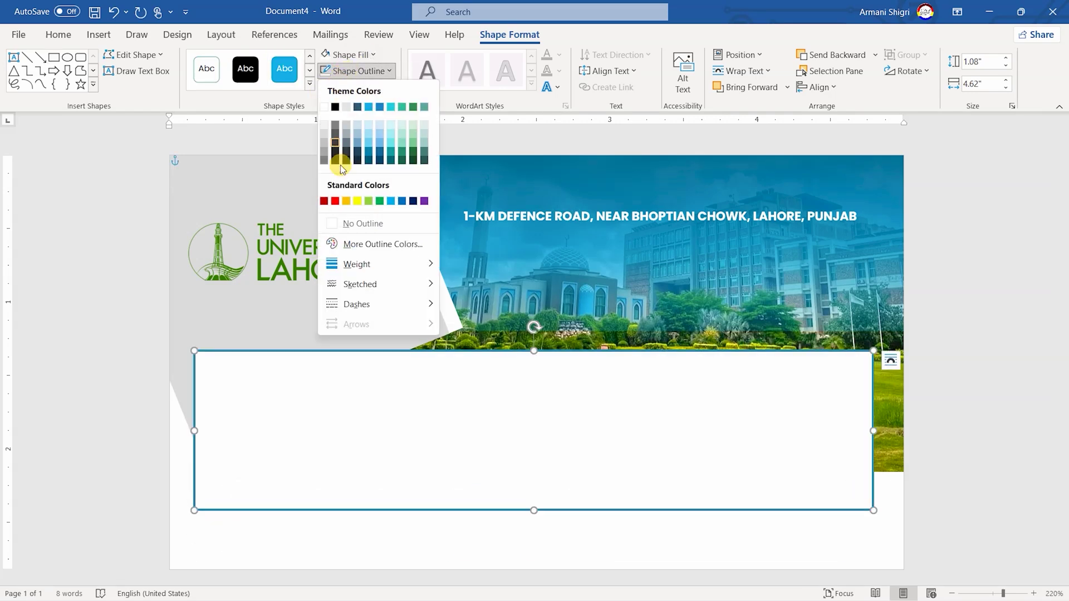
{"action": "left_click", "coordinate": [354, 221]}
Size the white rectangle to 1.46 by 5 inches
{"action": "left_click", "coordinate": [983, 62]}
{"action": "type", "text": "1"}
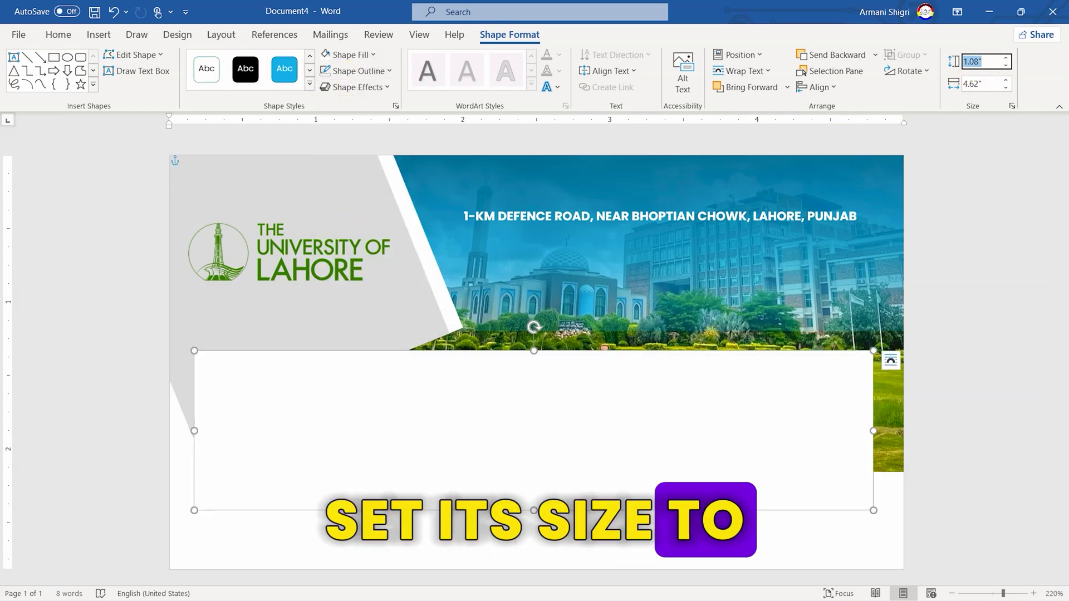
{"action": "type", "text": ".46"}
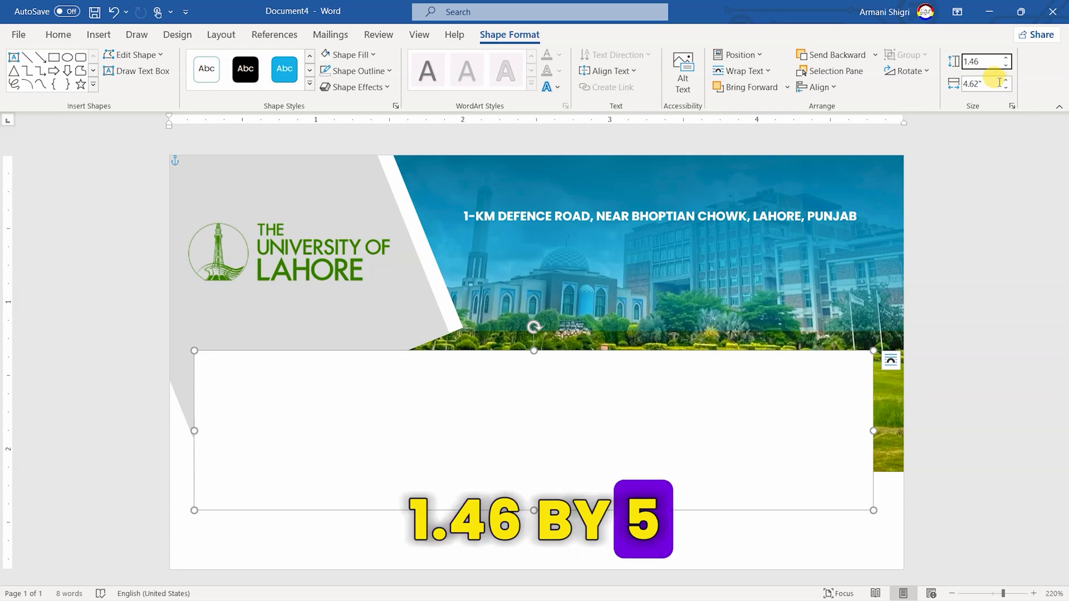
{"action": "left_click", "coordinate": [996, 83]}
{"action": "key", "text": "Return"}
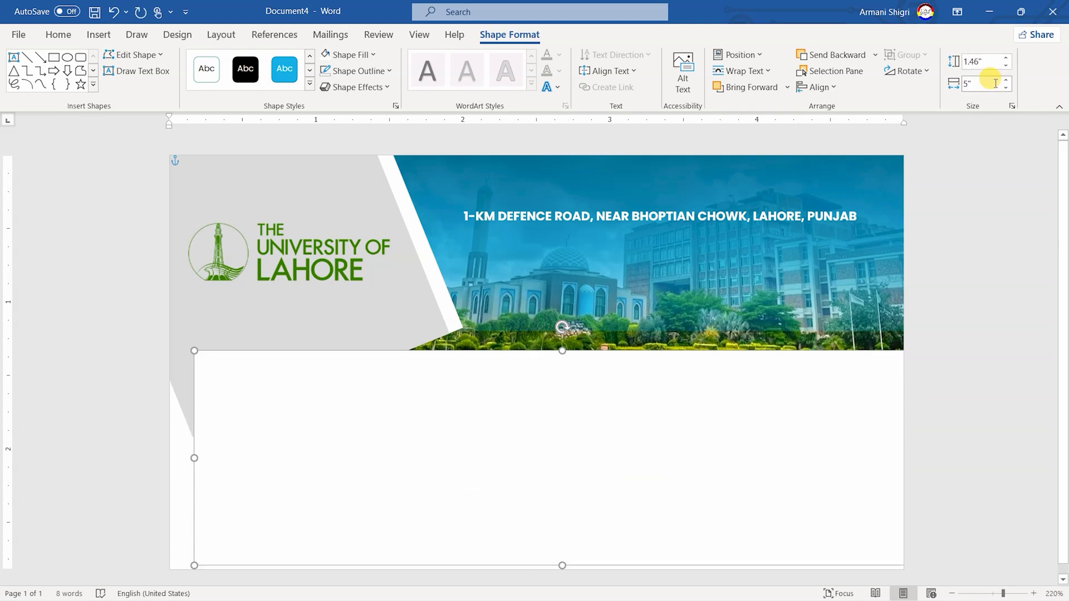
{"action": "left_click_drag", "start_coordinate": [735, 387], "coordinate": [711, 383]}
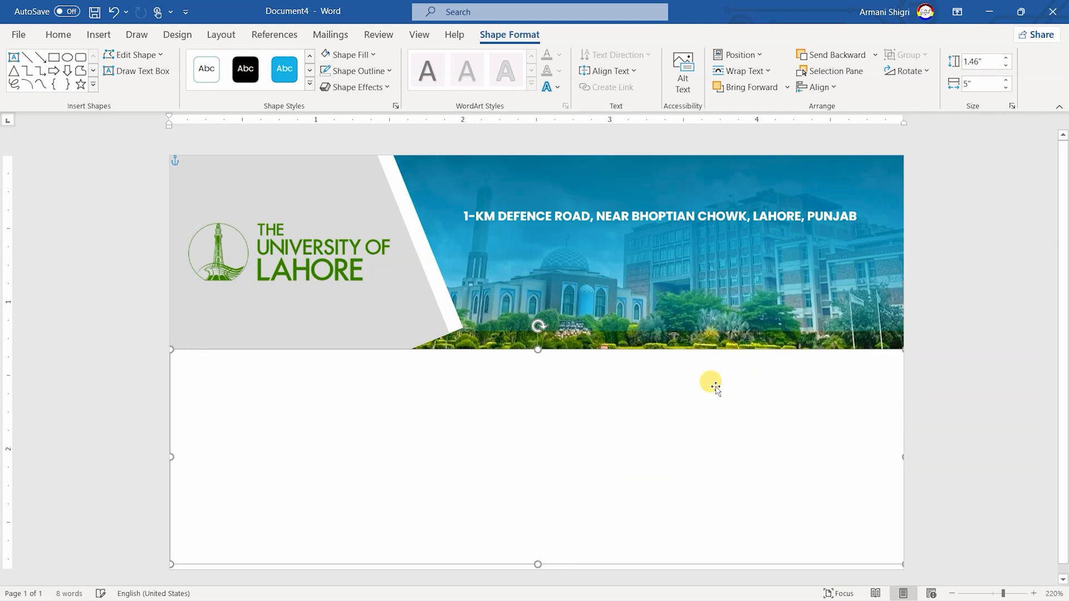
Position the rectangle at absolute 0 and 1.17 inches, then duplicate it
{"action": "left_click", "coordinate": [740, 54]}
{"action": "left_click", "coordinate": [741, 285]}
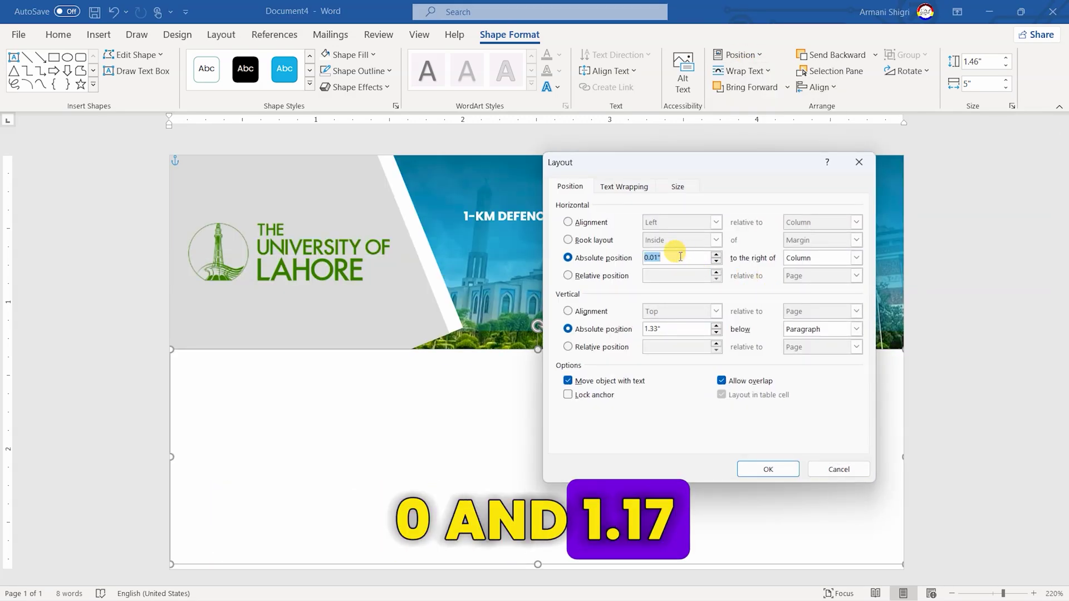
{"action": "type", "text": "0"}
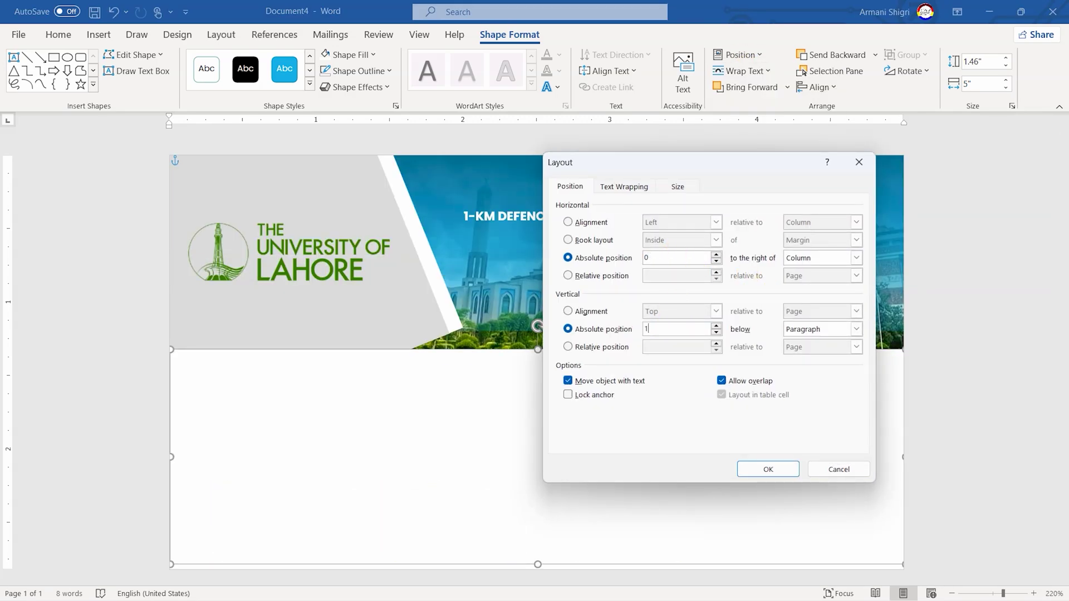
{"action": "key", "text": "Return"}
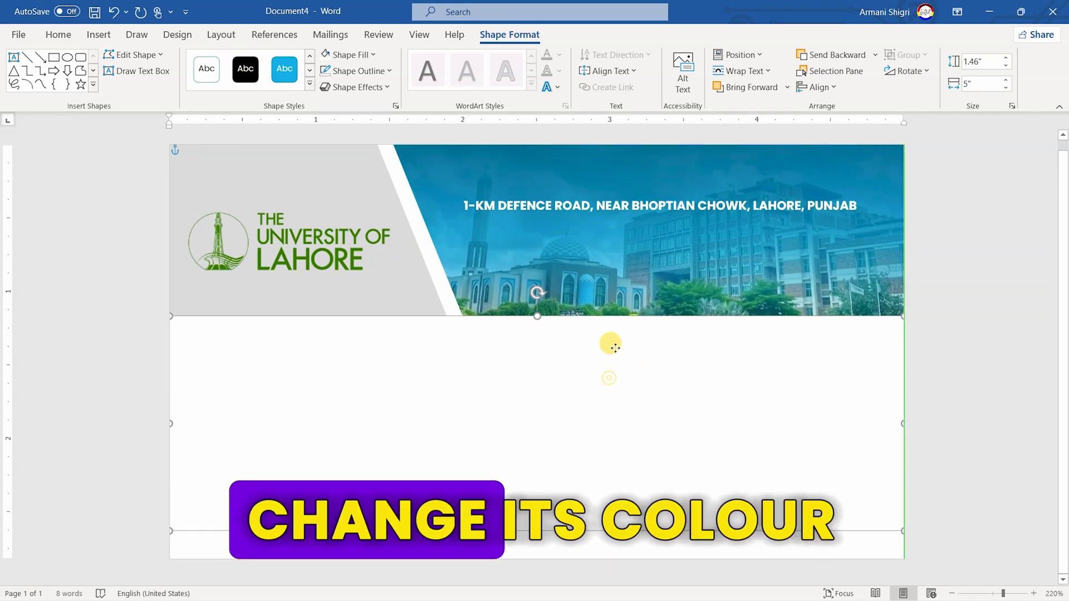
{"action": "key", "text": "ctrl+v"}
Fill the rectangle copy blue with a dark gradient variation
{"action": "left_click", "coordinate": [362, 55]}
{"action": "left_click", "coordinate": [381, 139]}
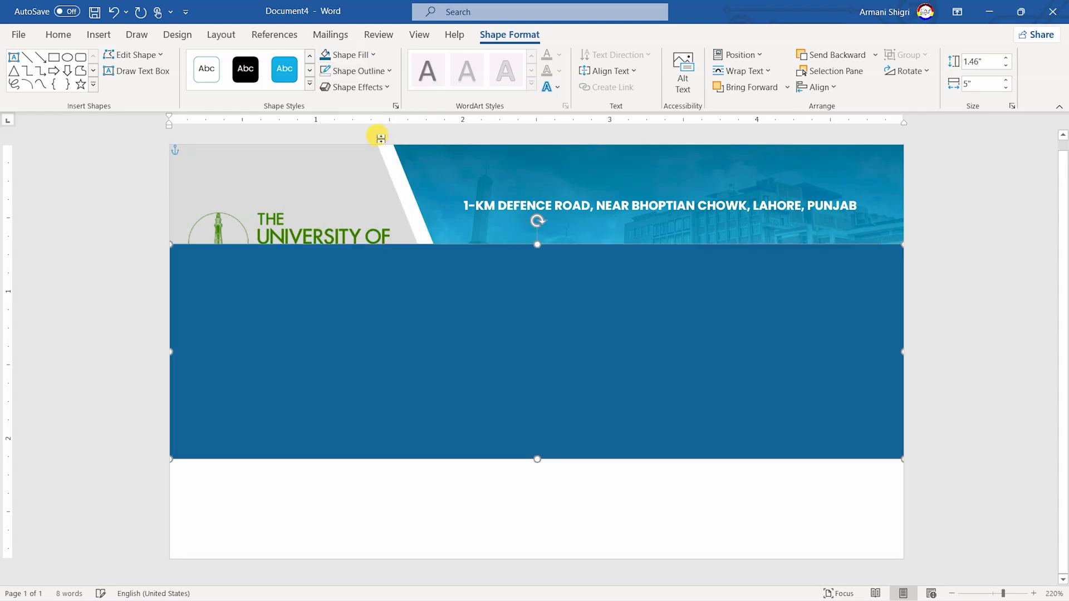
{"action": "left_click", "coordinate": [356, 54]}
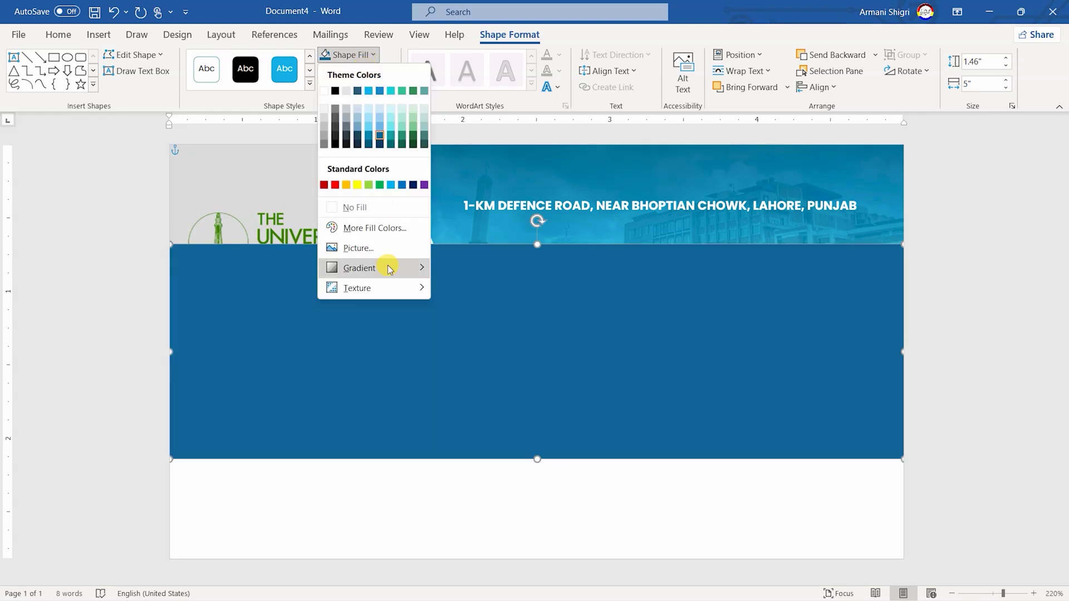
{"action": "mouse_move", "coordinate": [386, 268]}
{"action": "left_click", "coordinate": [485, 474]}
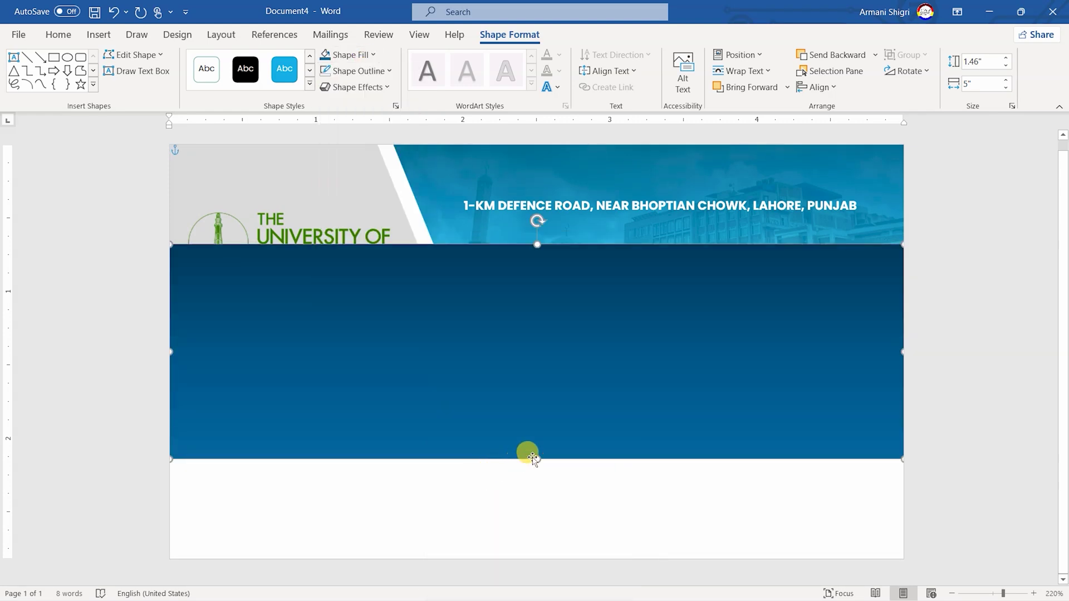
Make the bar 0.2 inch tall and position it 2.63 inches down at the bottom edge
{"action": "double_click", "coordinate": [981, 61]}
{"action": "type", "text": "0."}
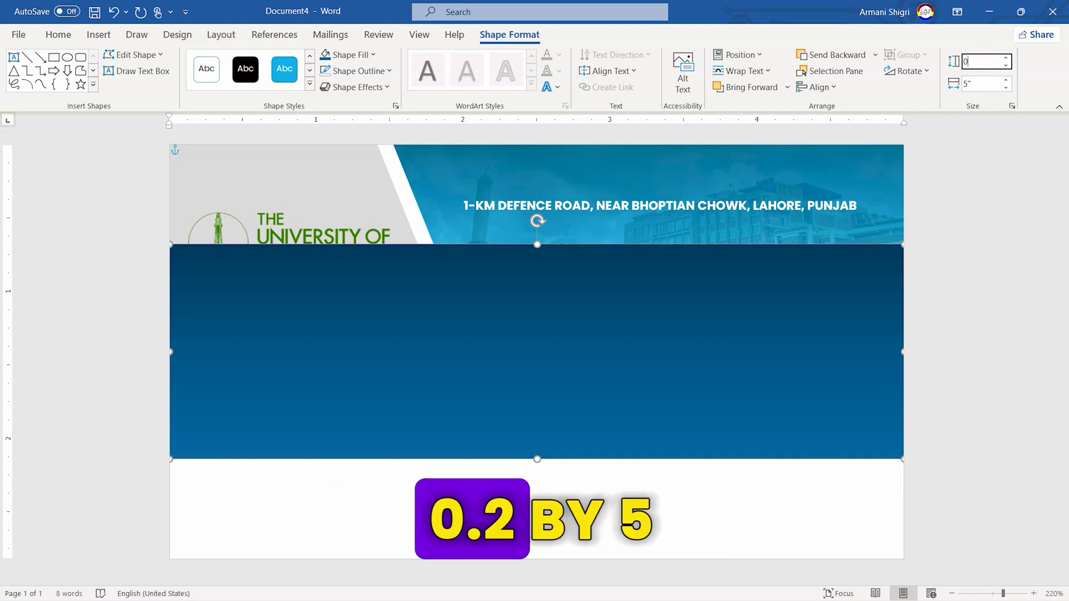
{"action": "type", "text": "2"}
{"action": "key", "text": "Return"}
{"action": "left_click", "coordinate": [638, 257]}
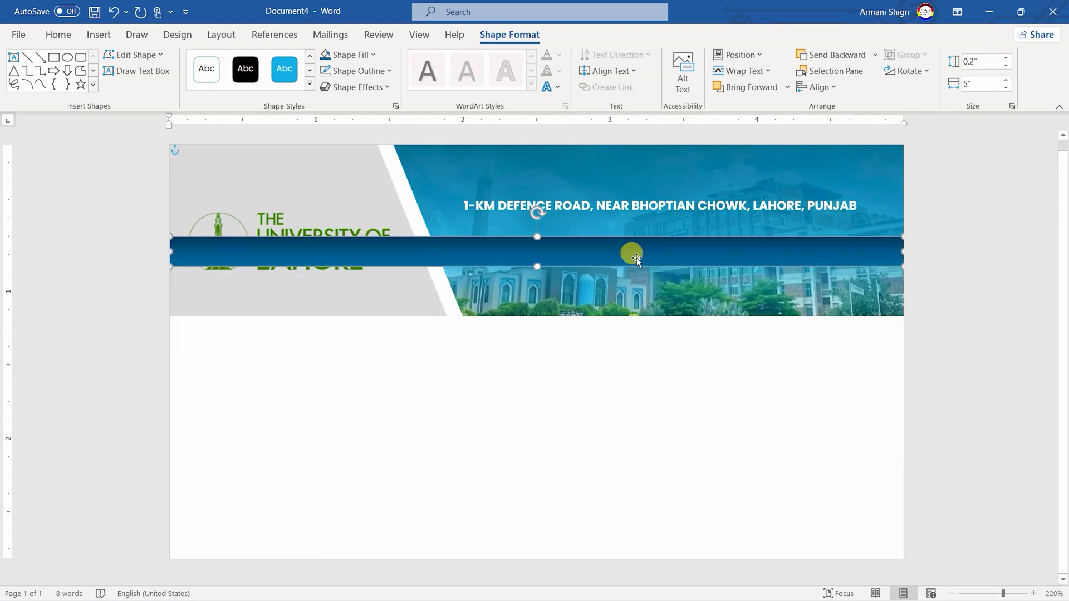
{"action": "left_click_drag", "start_coordinate": [616, 252], "coordinate": [624, 550]}
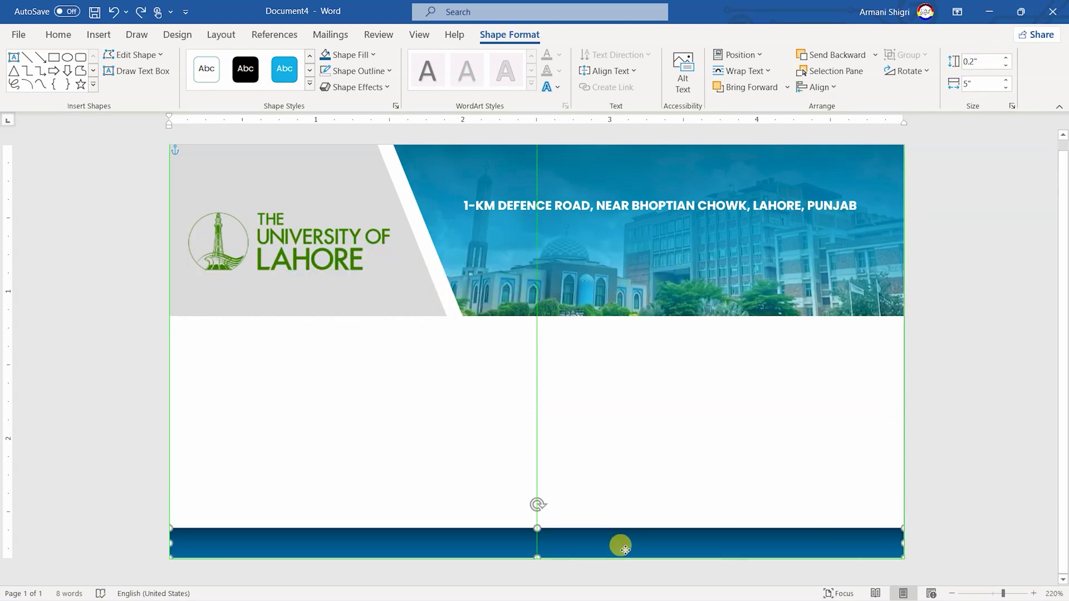
{"action": "left_click", "coordinate": [724, 54]}
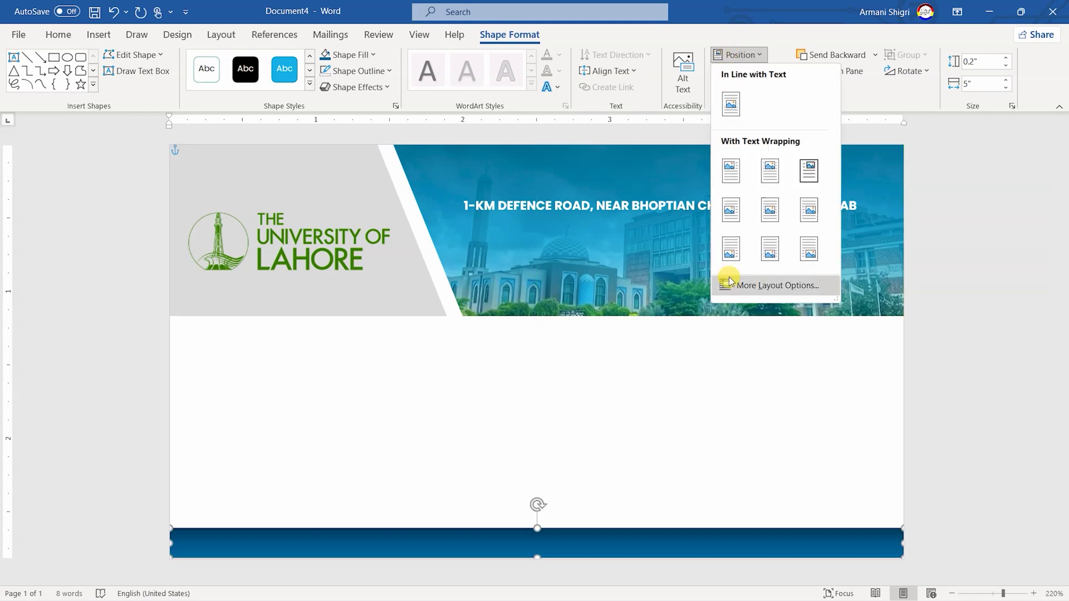
{"action": "left_click", "coordinate": [730, 281]}
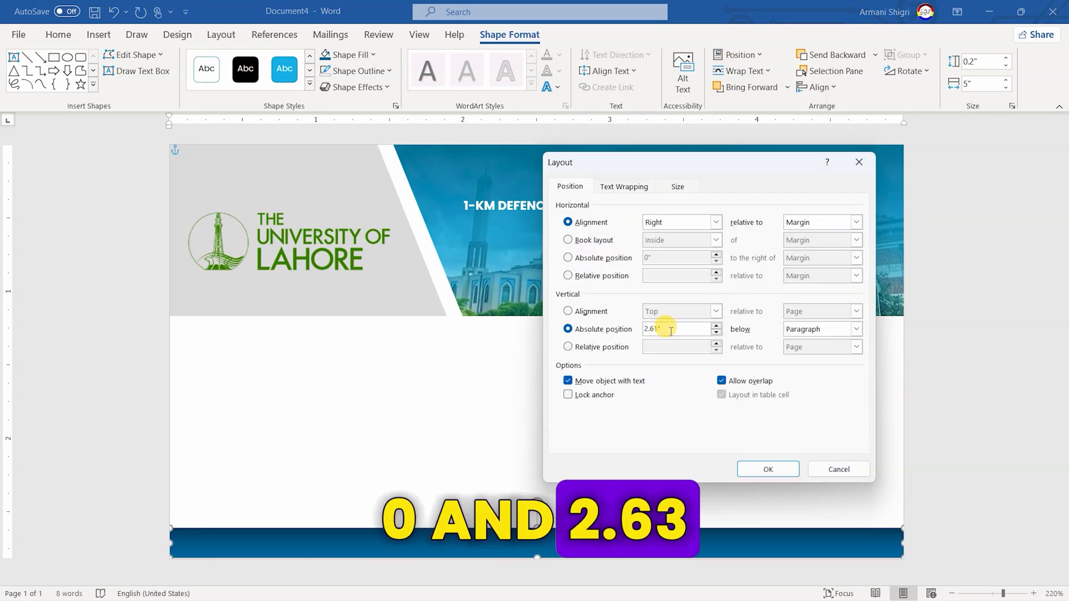
{"action": "type", "text": "63"}
{"action": "key", "text": "Return"}
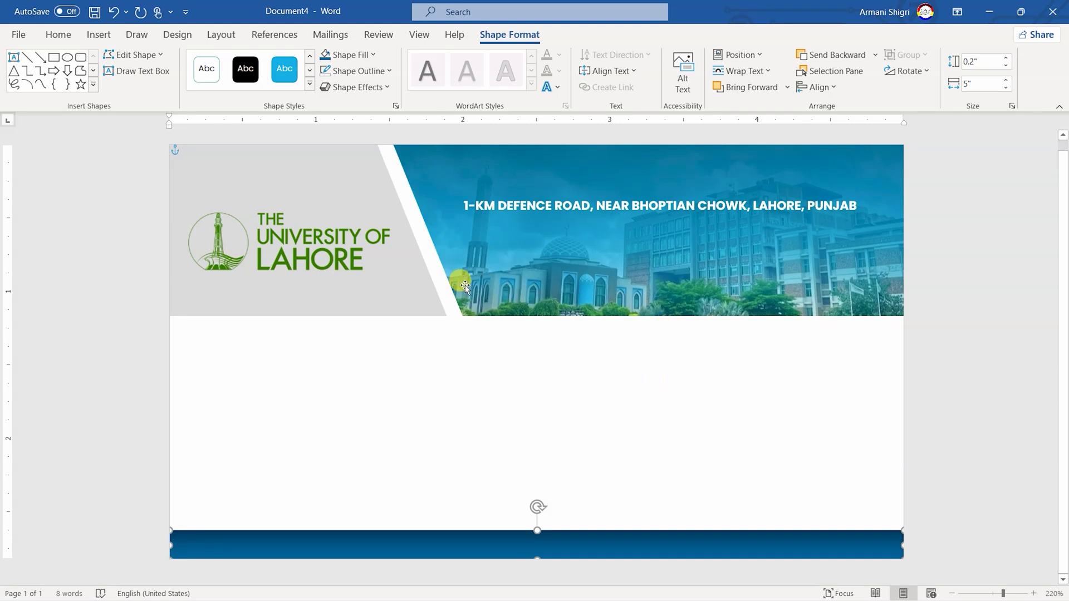
Copy the white diagonal stripe onto the bottom bar at 4.1 inches across
{"action": "left_click", "coordinate": [446, 286]}
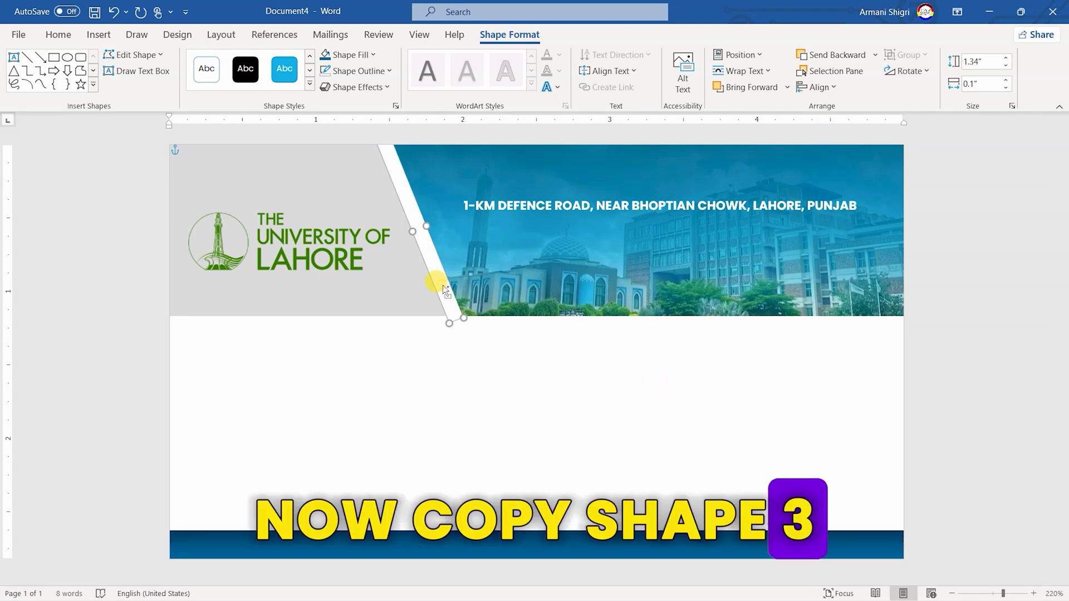
{"action": "left_click_drag", "start_coordinate": [446, 286], "coordinate": [607, 413]}
{"action": "left_click_drag", "start_coordinate": [754, 500], "coordinate": [831, 531]}
{"action": "left_click_drag", "start_coordinate": [791, 440], "coordinate": [797, 543]}
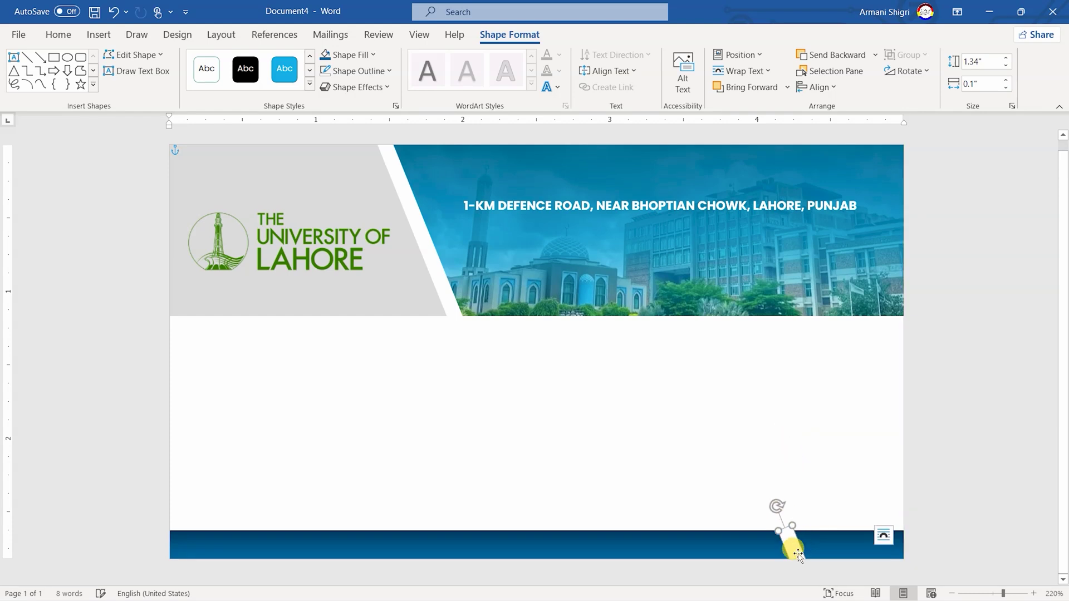
{"action": "left_click", "coordinate": [738, 55]}
{"action": "left_click", "coordinate": [761, 283]}
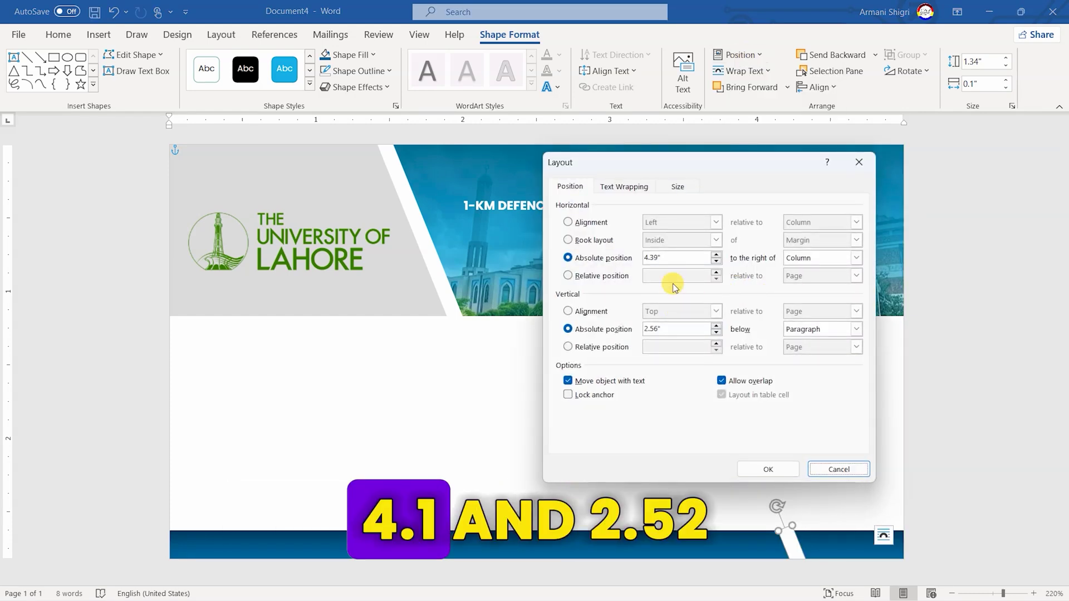
{"action": "double_click", "coordinate": [673, 253]}
{"action": "type", "text": "4.1"}
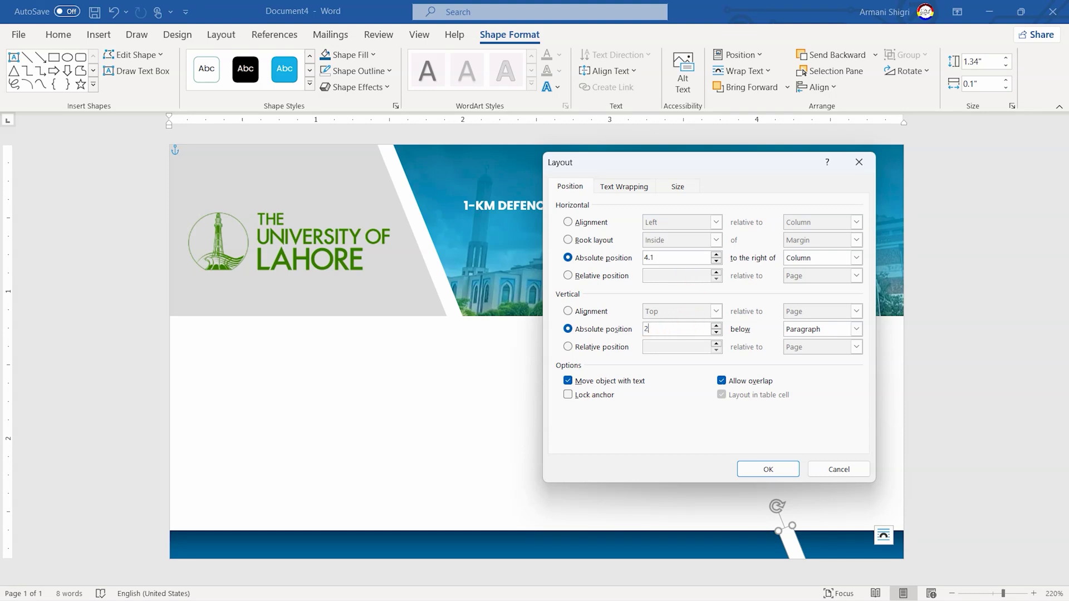
{"action": "key", "text": "Return"}
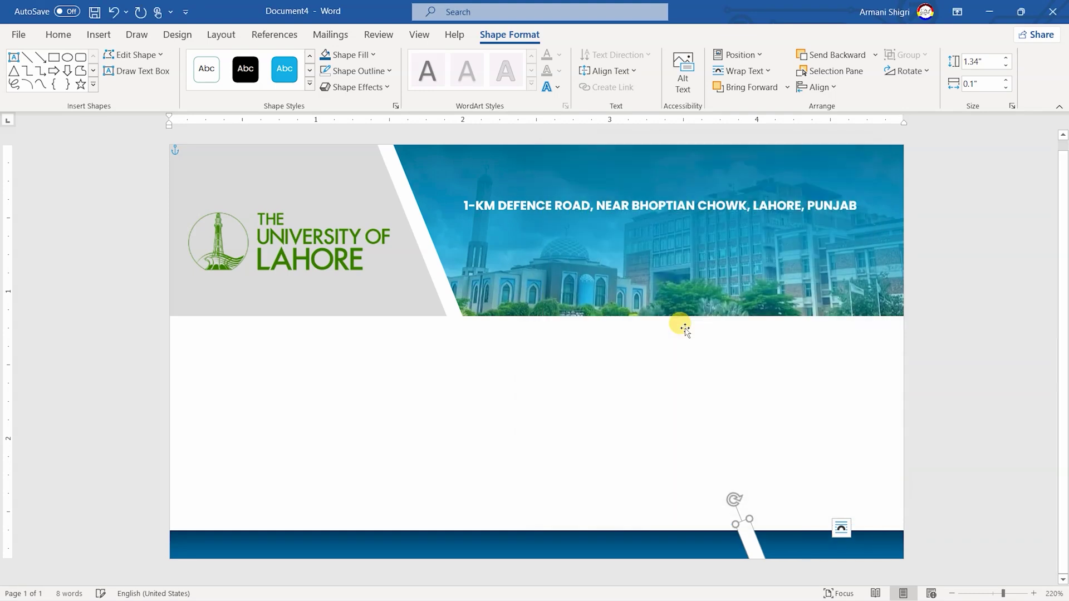
Send the blue bottom bar and the stripe copy to the back
{"action": "left_click", "coordinate": [626, 545]}
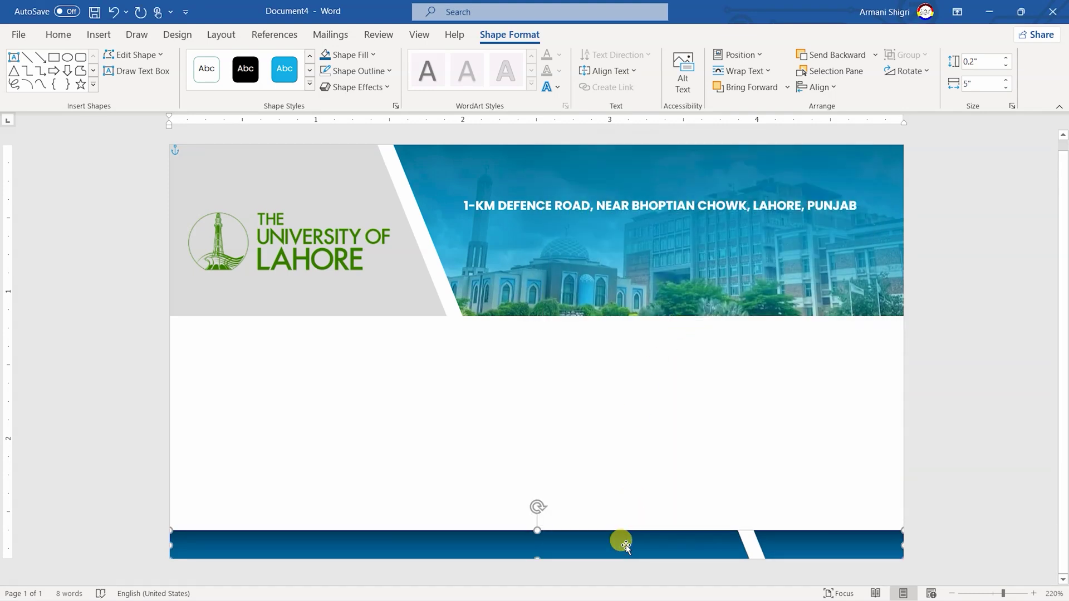
{"action": "right_click", "coordinate": [626, 546]}
{"action": "left_click", "coordinate": [692, 368]}
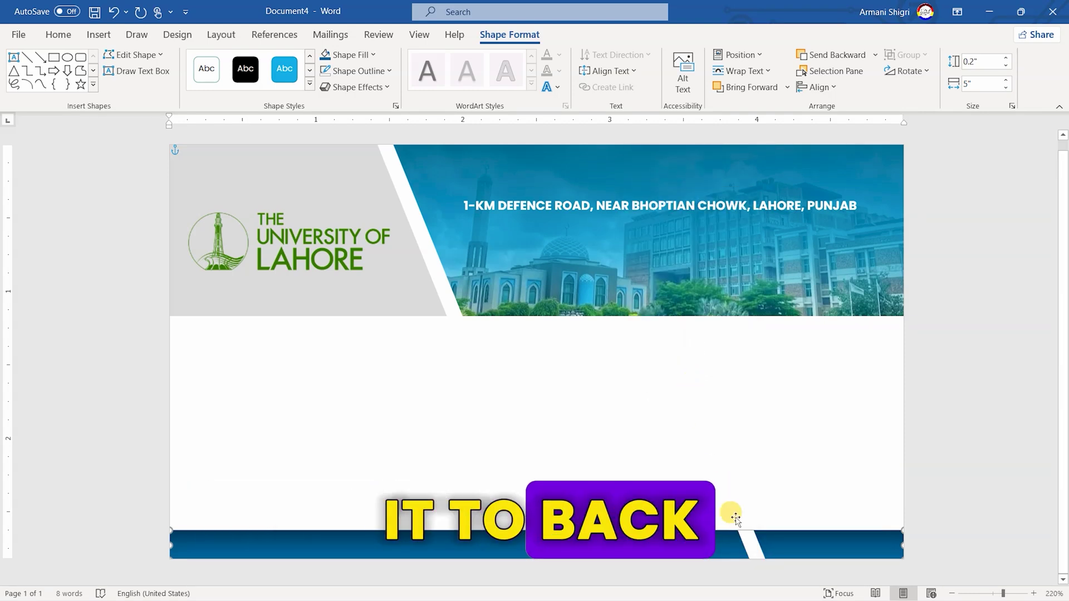
{"action": "left_click", "coordinate": [752, 545]}
{"action": "right_click", "coordinate": [751, 546]}
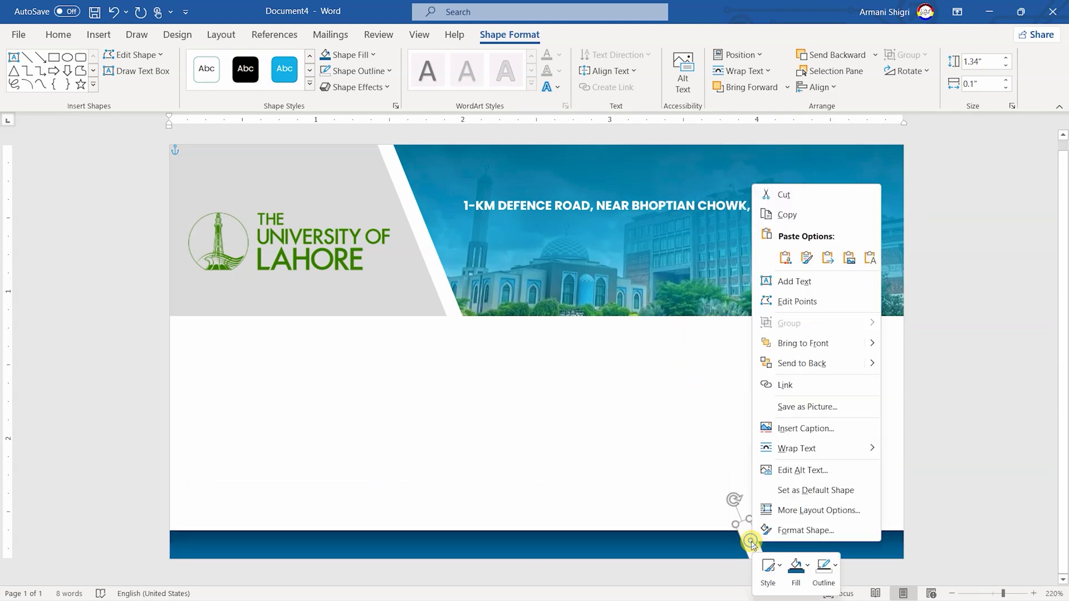
{"action": "left_click", "coordinate": [813, 364]}
{"action": "left_click", "coordinate": [672, 478]}
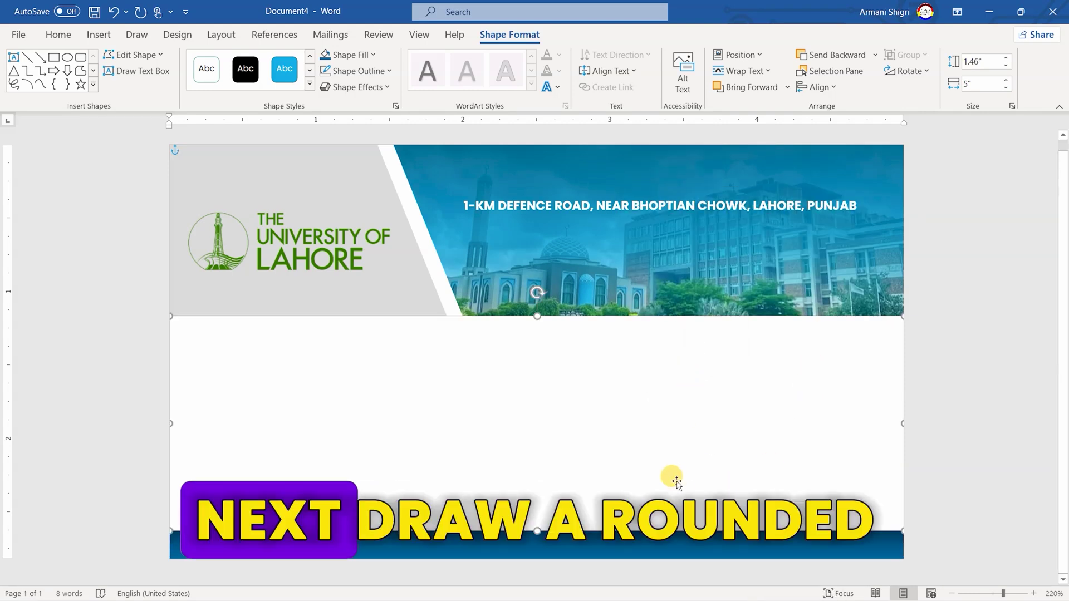
Draw a rounded rectangle right of centre and make it a 1 by 1 inch square
{"action": "left_click", "coordinate": [94, 85]}
{"action": "left_click", "coordinate": [80, 77]}
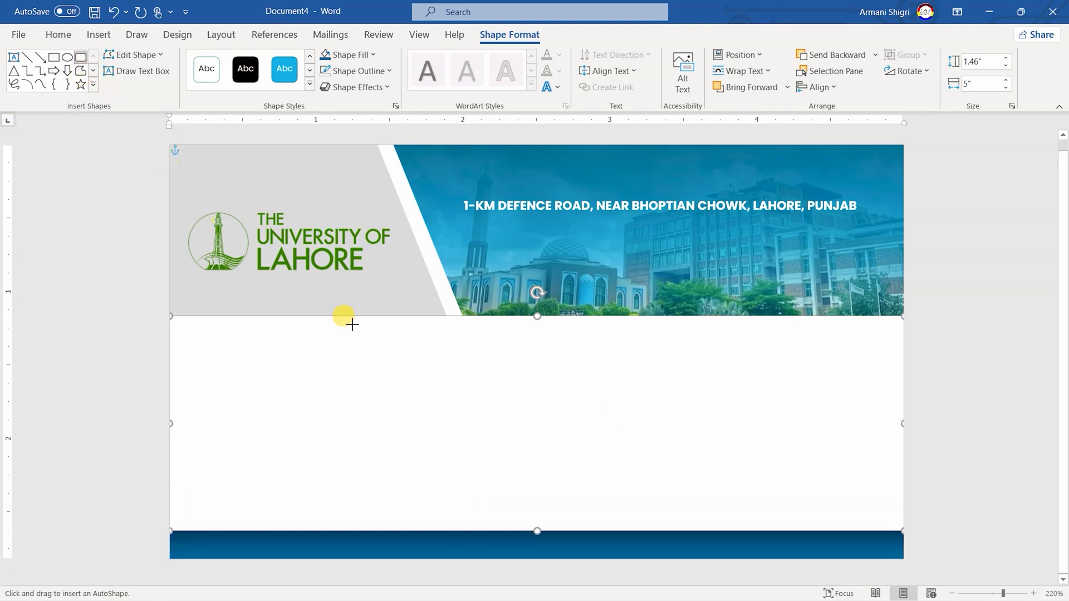
{"action": "left_click_drag", "start_coordinate": [683, 276], "coordinate": [809, 437]}
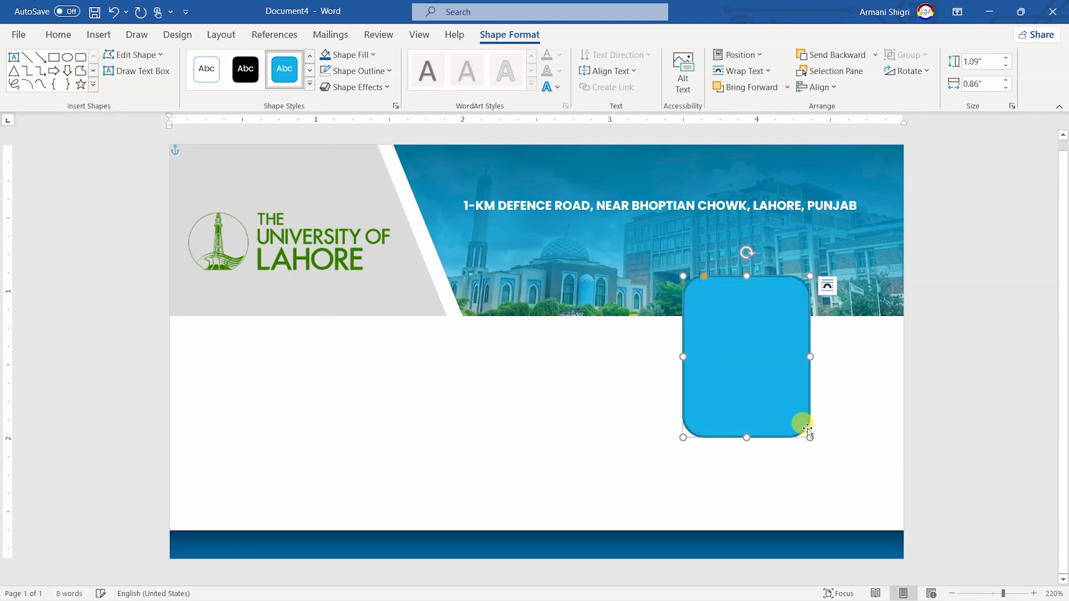
{"action": "left_click", "coordinate": [980, 61]}
{"action": "type", "text": "1"}
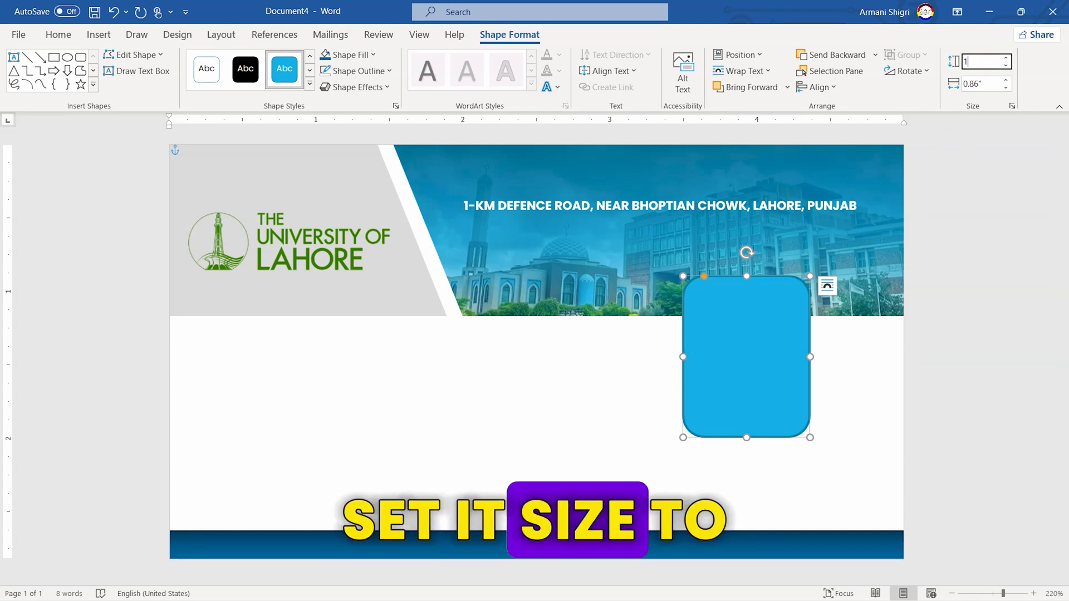
{"action": "left_click", "coordinate": [989, 84]}
{"action": "type", "text": "1"}
{"action": "key", "text": "Return"}
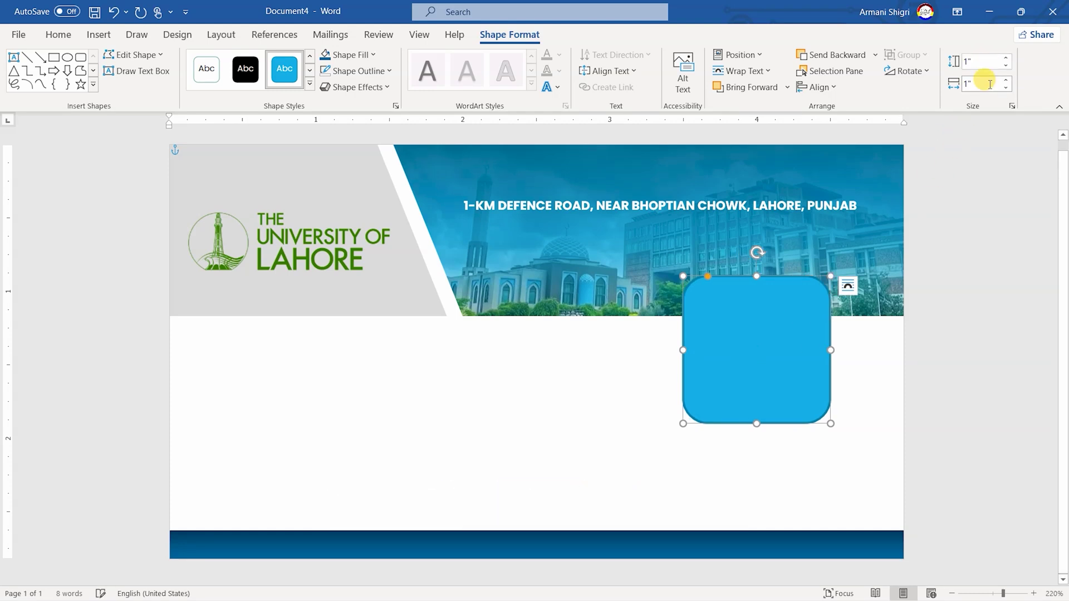
Give the rounded square a white 2¼ pt outline
{"action": "left_click", "coordinate": [350, 72]}
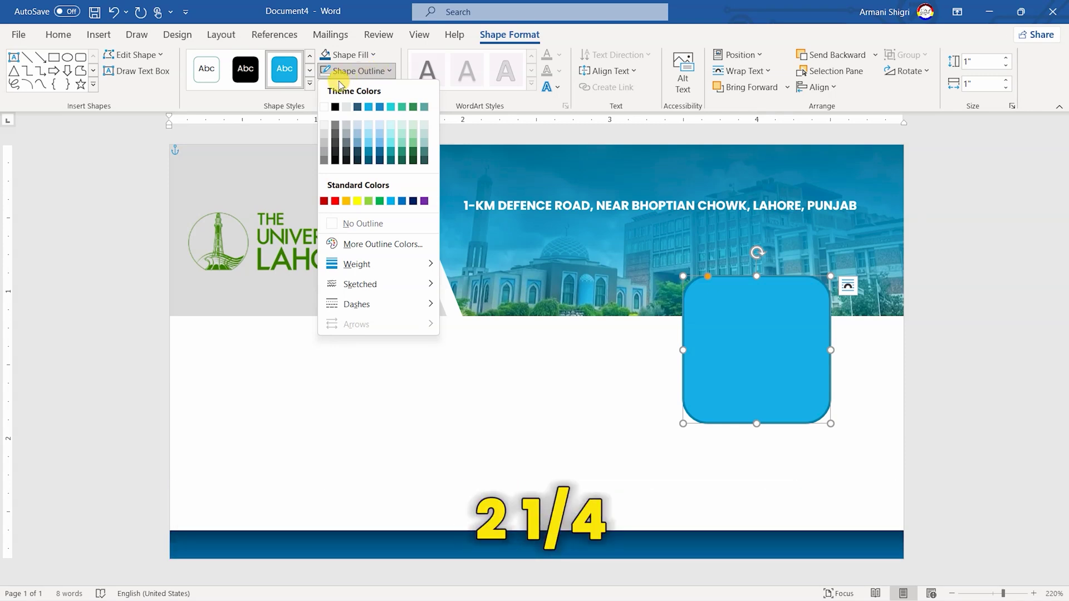
{"action": "left_click", "coordinate": [325, 106]}
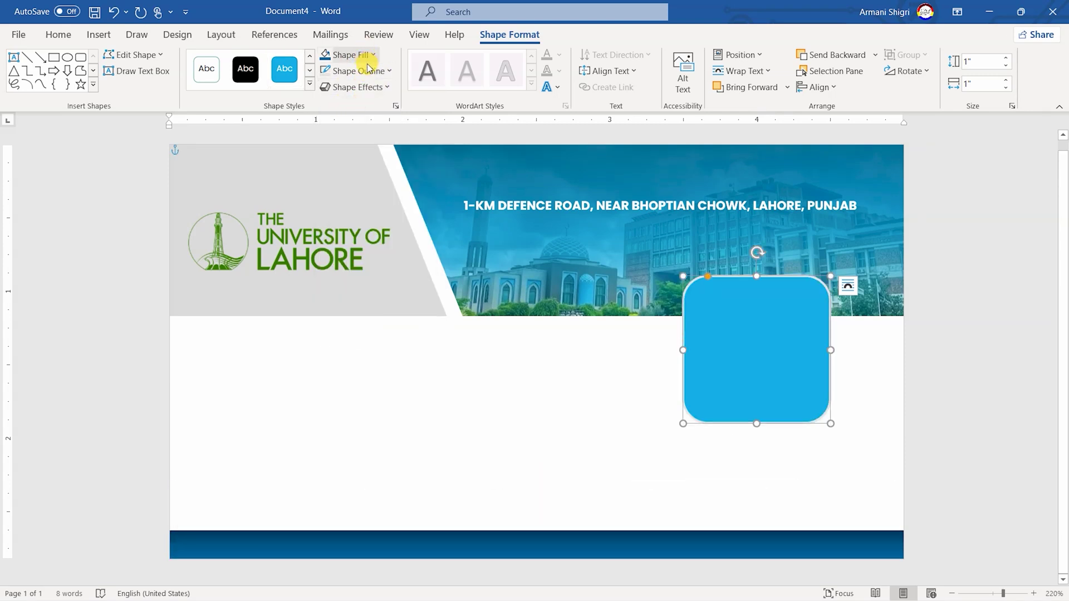
{"action": "left_click", "coordinate": [368, 71]}
{"action": "mouse_move", "coordinate": [414, 265]}
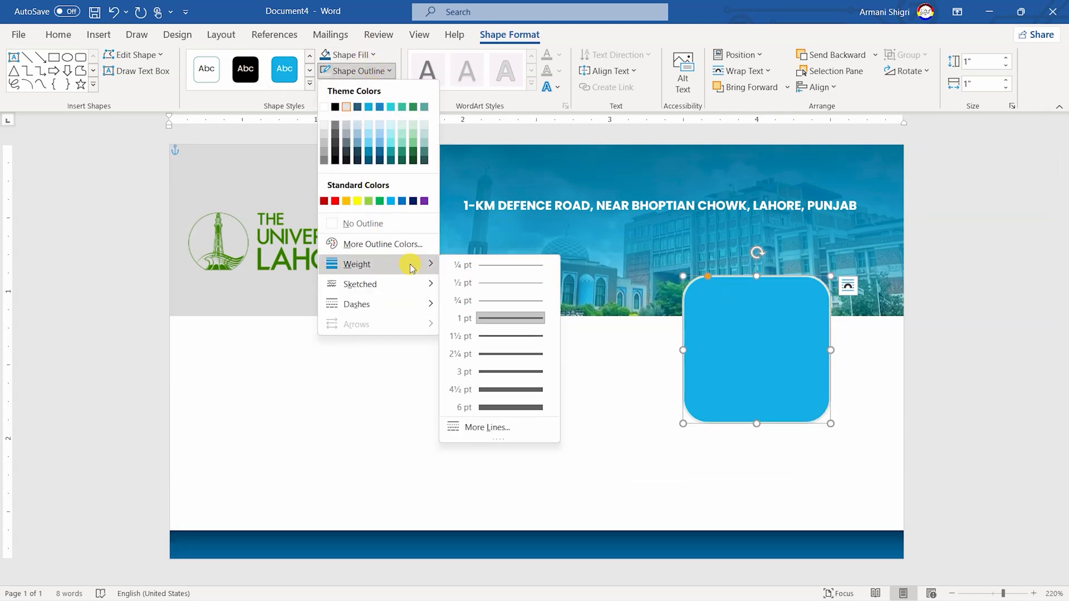
{"action": "left_click", "coordinate": [522, 362]}
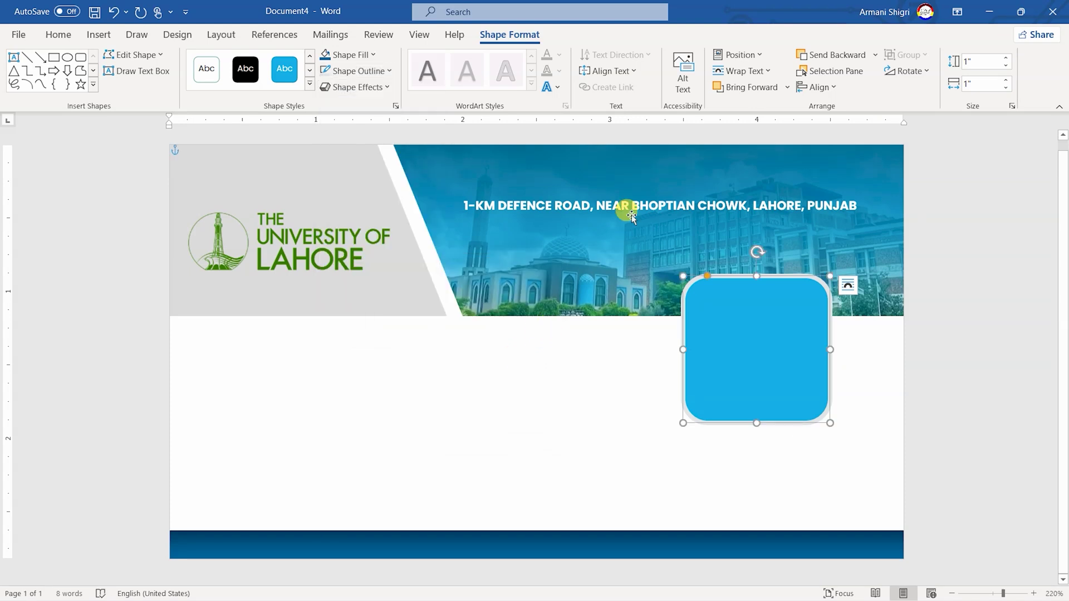
Set the square's horizontal absolute position to 3.68 inches
{"action": "left_click", "coordinate": [762, 58]}
{"action": "left_click", "coordinate": [776, 284]}
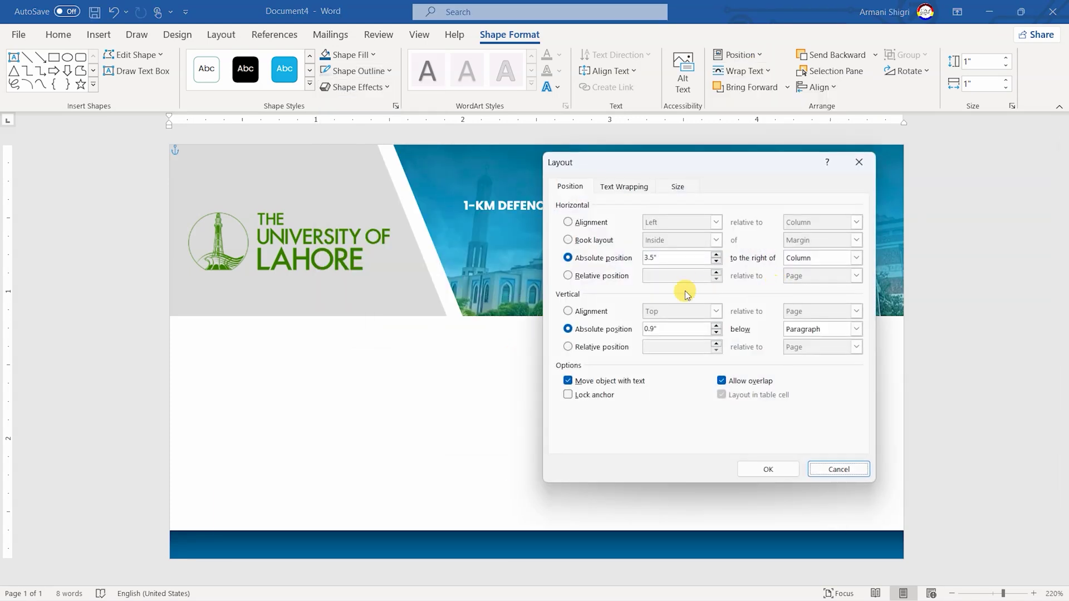
{"action": "left_click", "coordinate": [682, 259]}
{"action": "double_click", "coordinate": [682, 259]}
{"action": "type", "text": "3.68"}
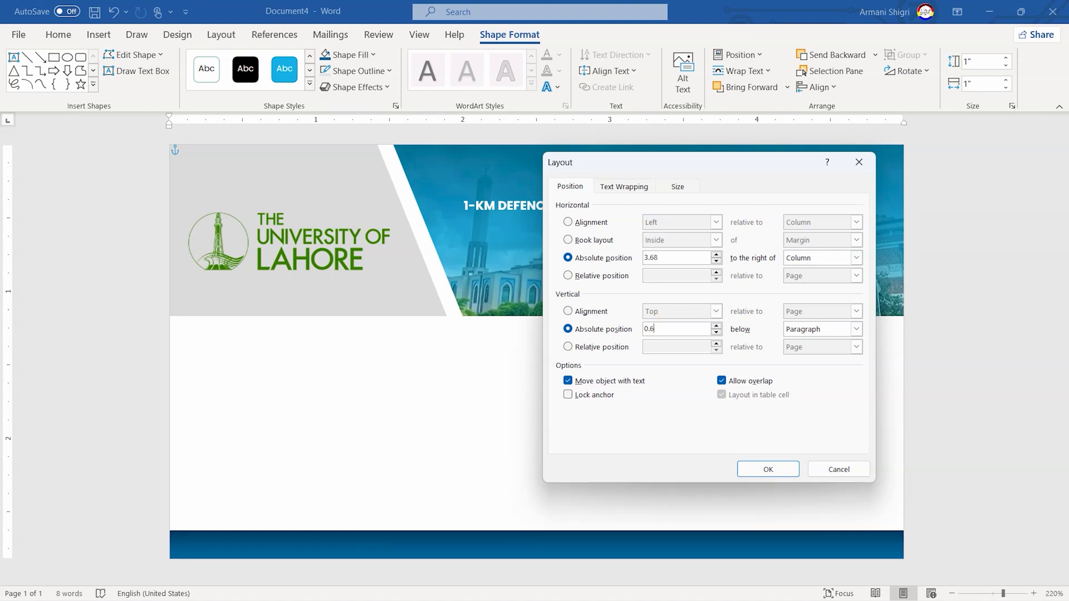
{"action": "key", "text": "Return"}
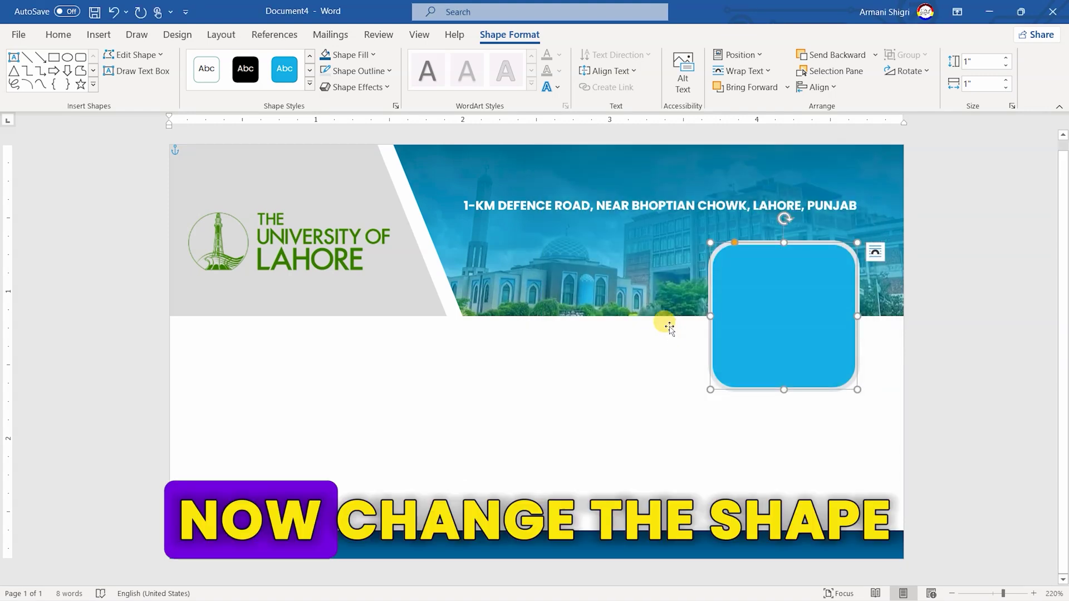
Fill the rounded square with the portrait photo and adjust its corner roundness
{"action": "left_click", "coordinate": [372, 55]}
{"action": "left_click", "coordinate": [365, 246]}
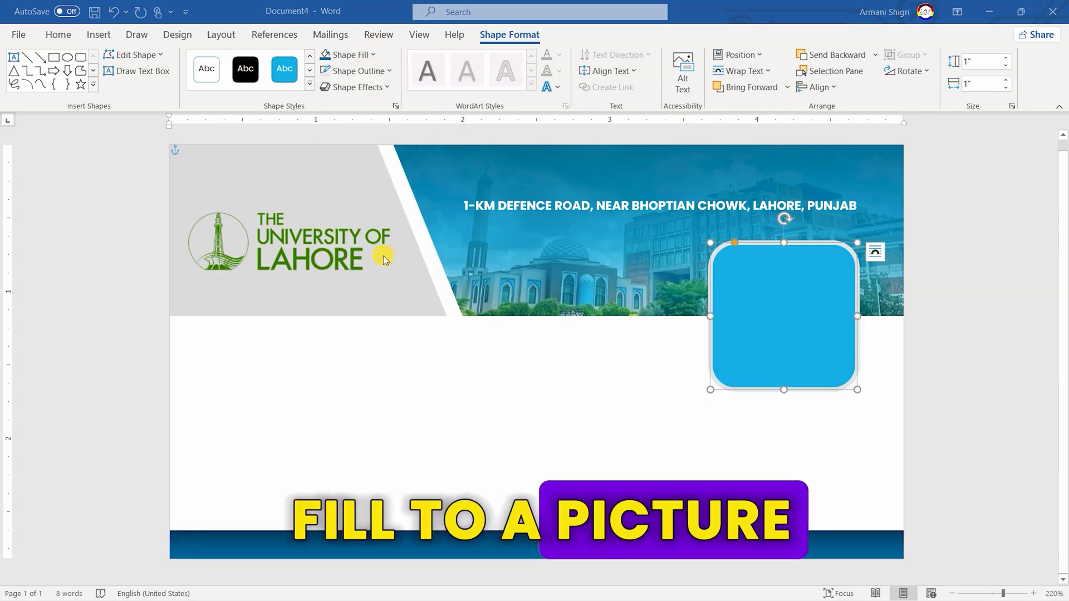
{"action": "left_click", "coordinate": [404, 255]}
{"action": "double_click", "coordinate": [273, 125]}
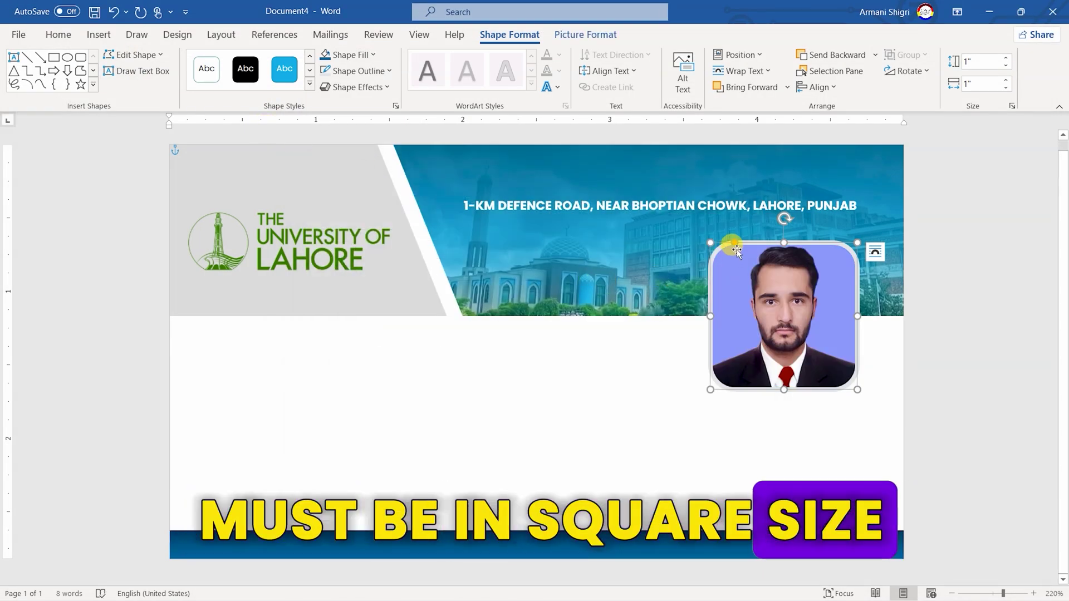
{"action": "left_click_drag", "start_coordinate": [735, 245], "coordinate": [718, 249]}
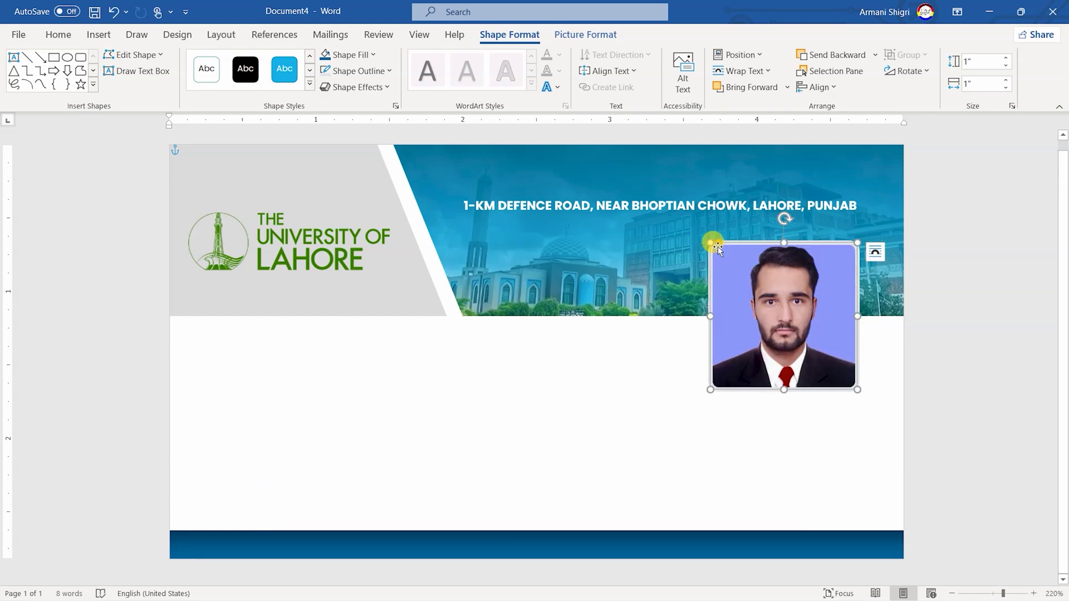
Draw a text box below the logo and give it no fill
{"action": "left_click", "coordinate": [139, 70]}
{"action": "mouse_move", "coordinate": [187, 291]}
{"action": "left_mouse_down"}
{"action": "mouse_move", "coordinate": [536, 457]}
{"action": "mouse_move", "coordinate": [620, 457]}
{"action": "left_mouse_up"}
{"action": "left_click", "coordinate": [350, 54]}
{"action": "left_click", "coordinate": [365, 207]}
Remove the text box outline and size it 0.87 by 2.07 inches
{"action": "left_click", "coordinate": [357, 71]}
{"action": "left_click", "coordinate": [365, 221]}
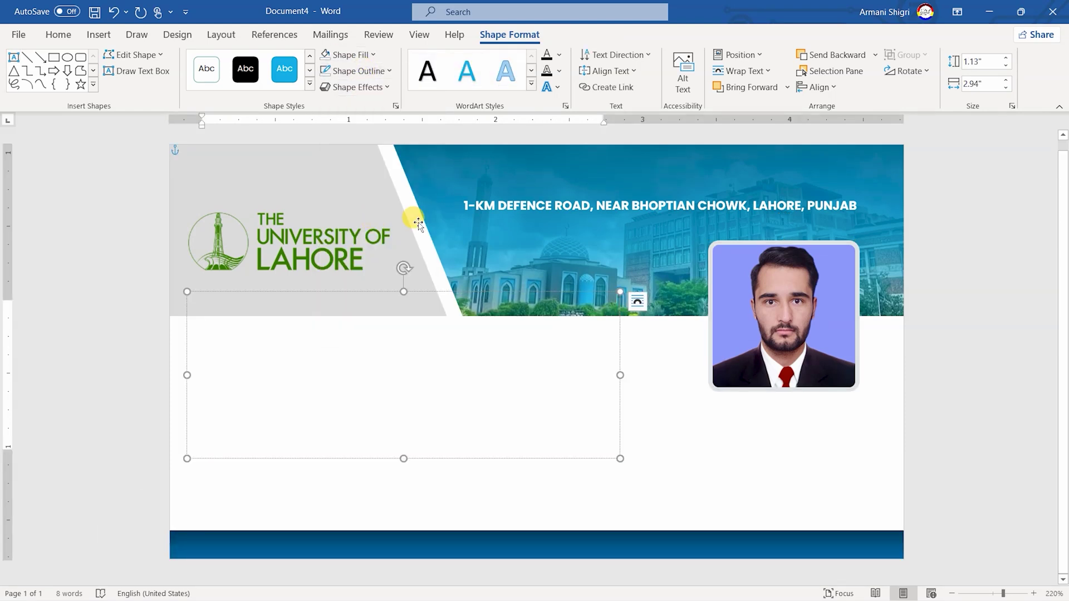
{"action": "left_click", "coordinate": [993, 60]}
{"action": "type", "text": "0.87"}
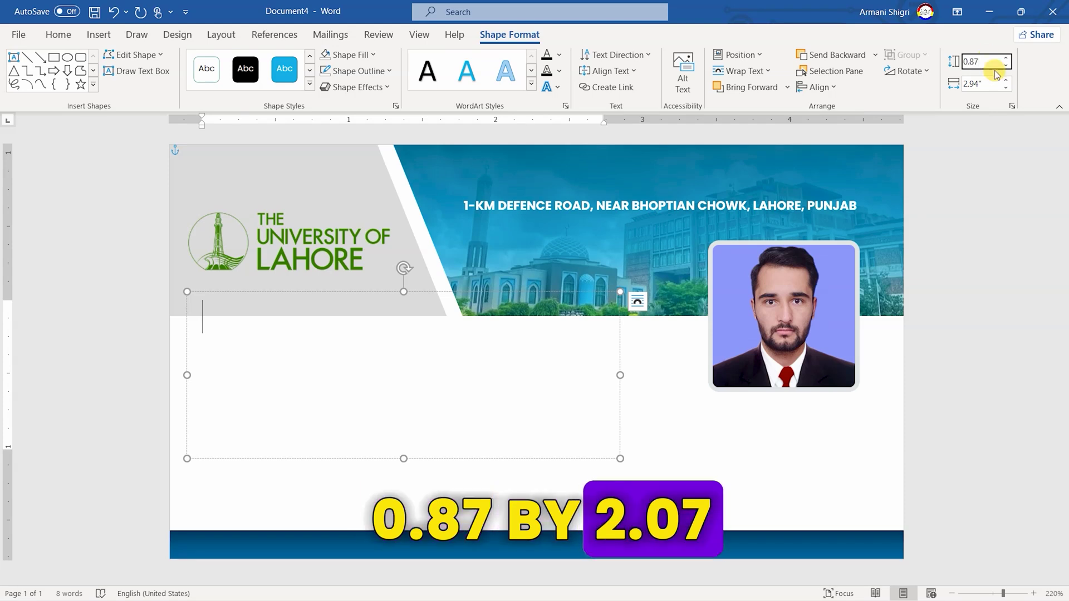
{"action": "key", "text": "Tab"}
{"action": "type", "text": "2.07"}
{"action": "key", "text": "Return"}
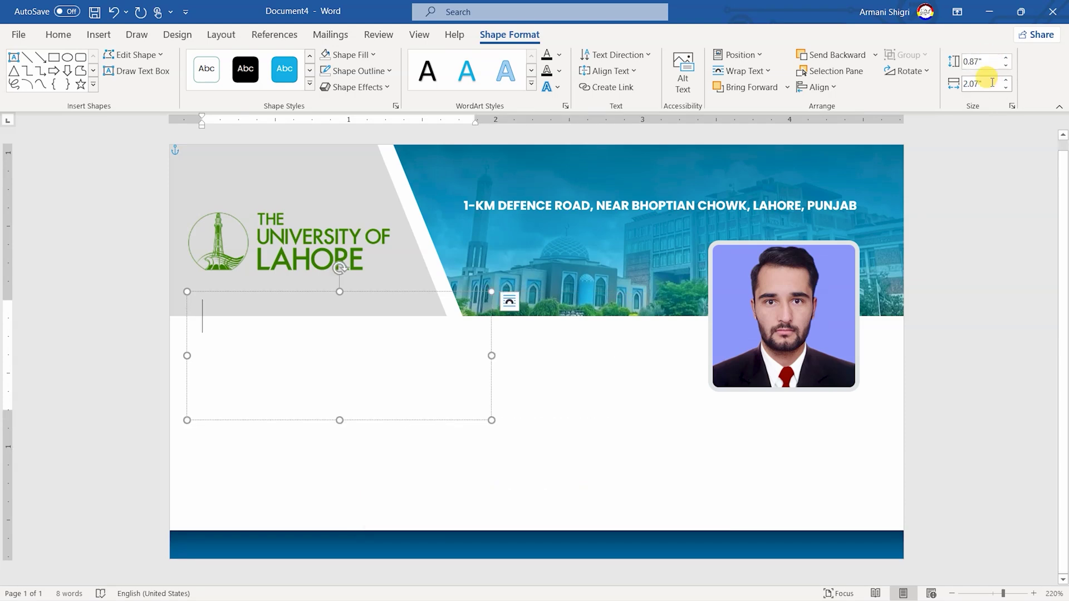
Move the text box below the header at 0.17 inch horizontal position
{"action": "left_click_drag", "start_coordinate": [439, 288], "coordinate": [437, 333]}
{"action": "left_click", "coordinate": [737, 54]}
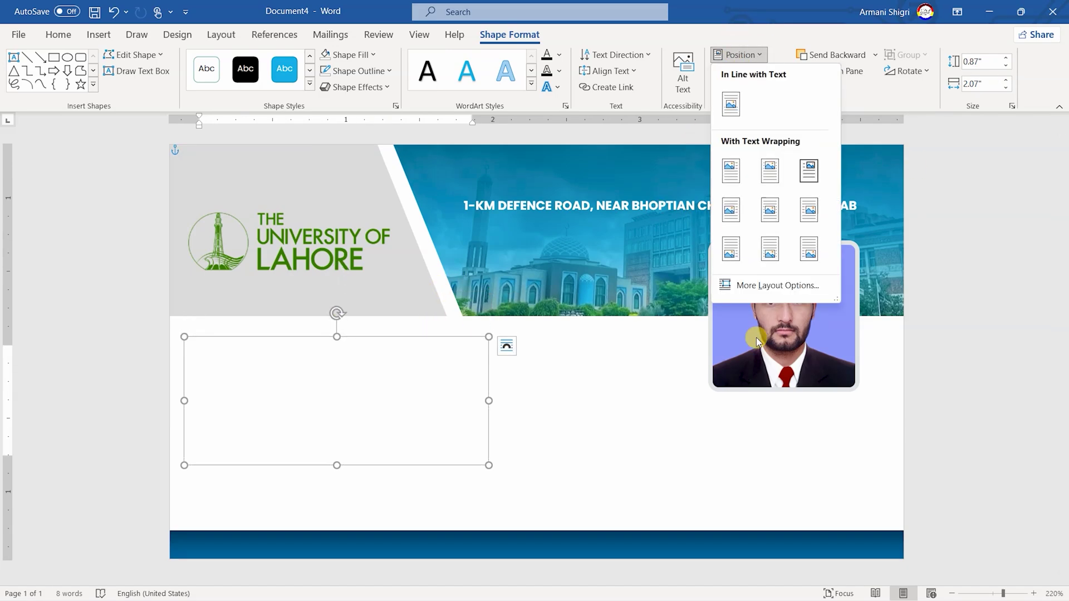
{"action": "left_click", "coordinate": [743, 284]}
{"action": "double_click", "coordinate": [678, 258]}
{"action": "type", "text": "0."}
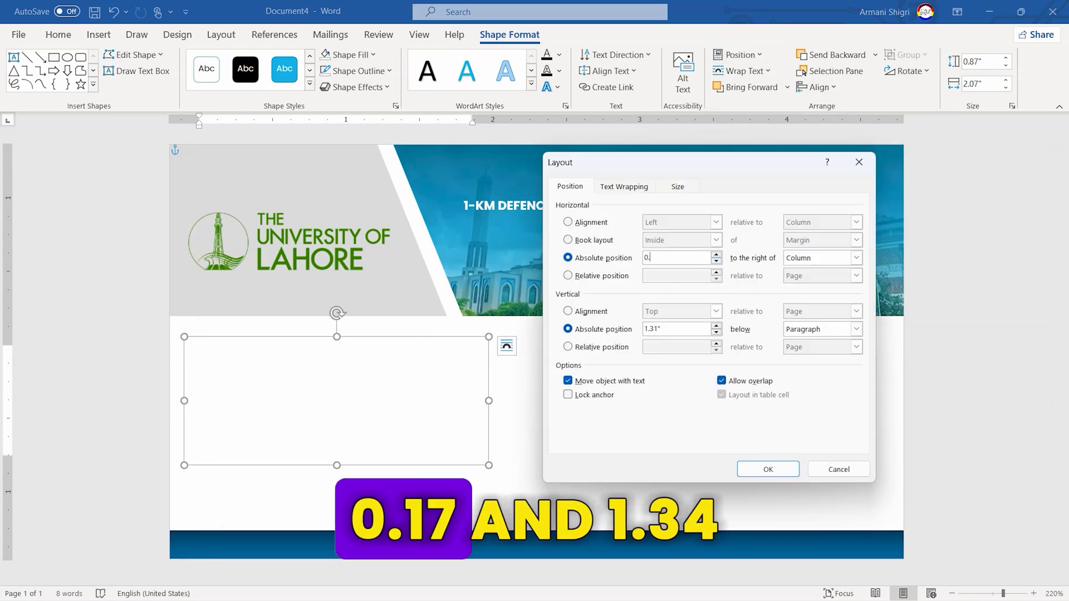
{"action": "type", "text": "17"}
{"action": "left_click", "coordinate": [675, 328]}
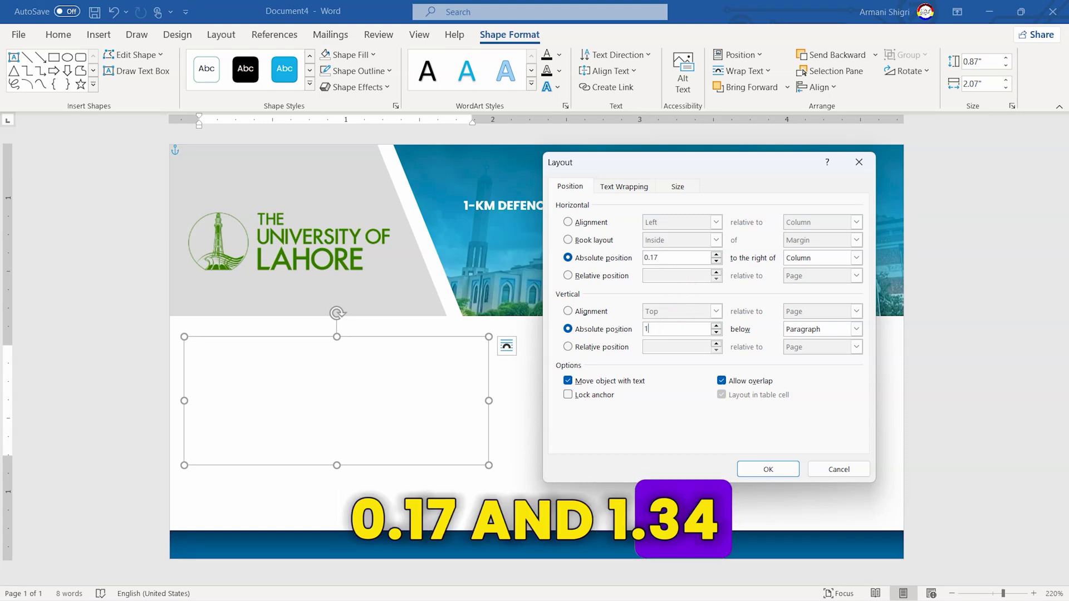
{"action": "type", "text": ".34"}
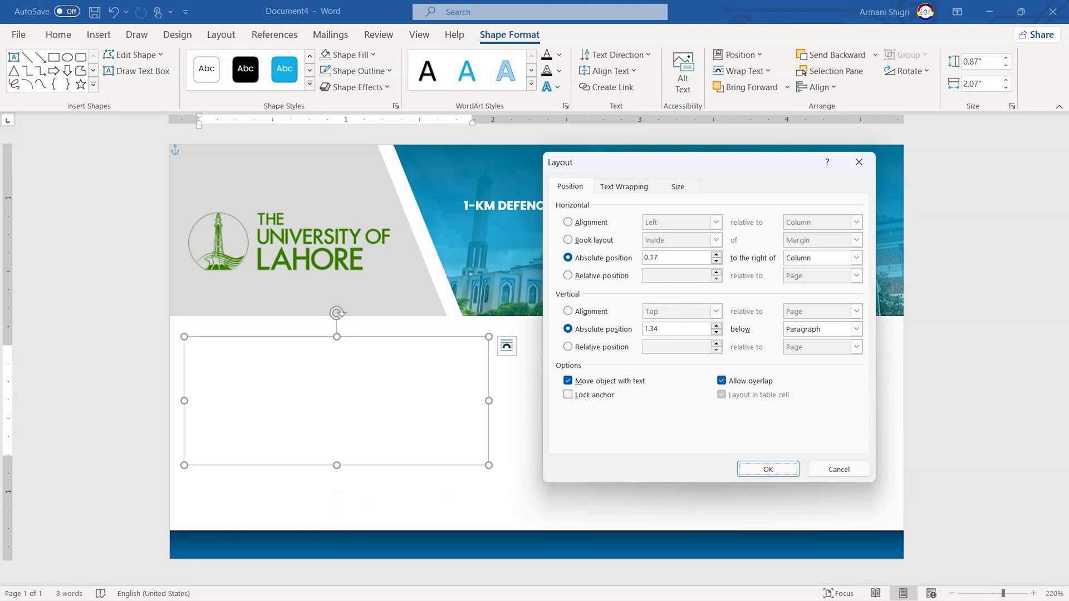
{"action": "key", "text": "Return"}
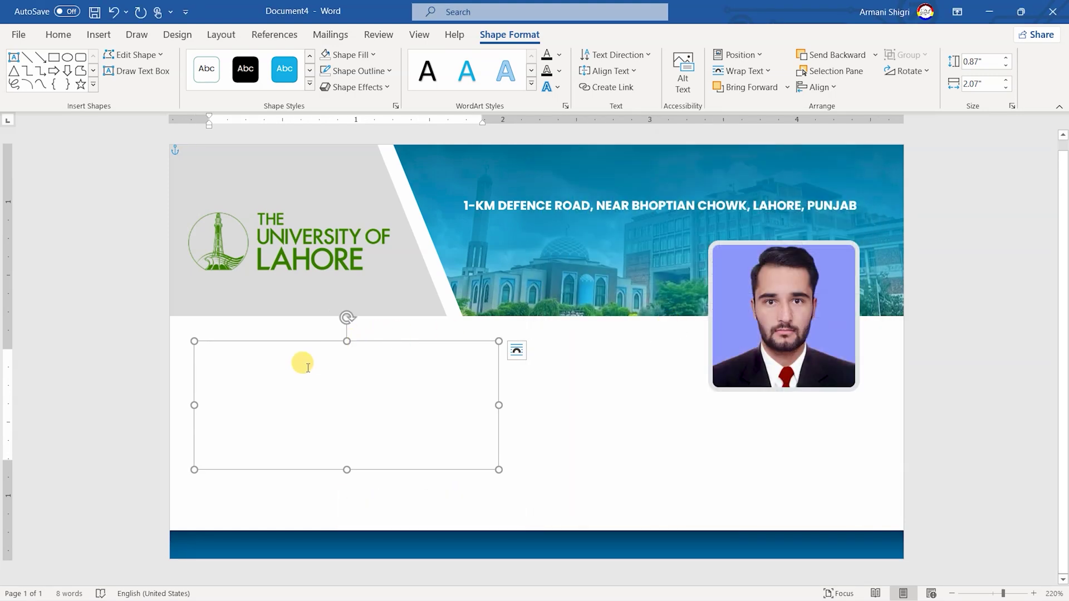
Set the text format to 9 pt, bold, black
{"action": "left_click", "coordinate": [57, 34]}
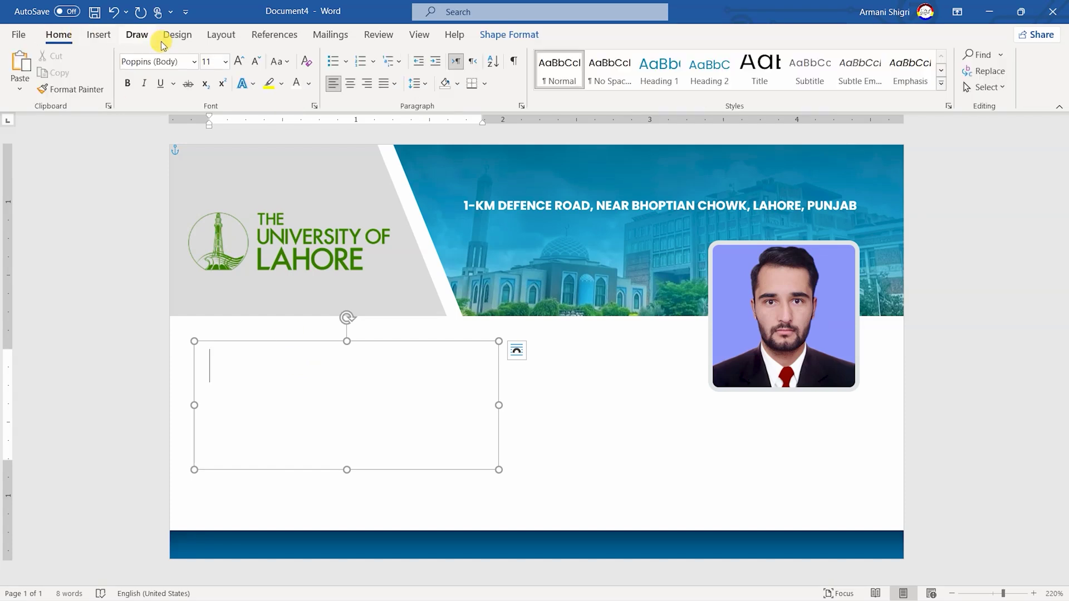
{"action": "left_click", "coordinate": [219, 69]}
{"action": "left_click", "coordinate": [209, 95]}
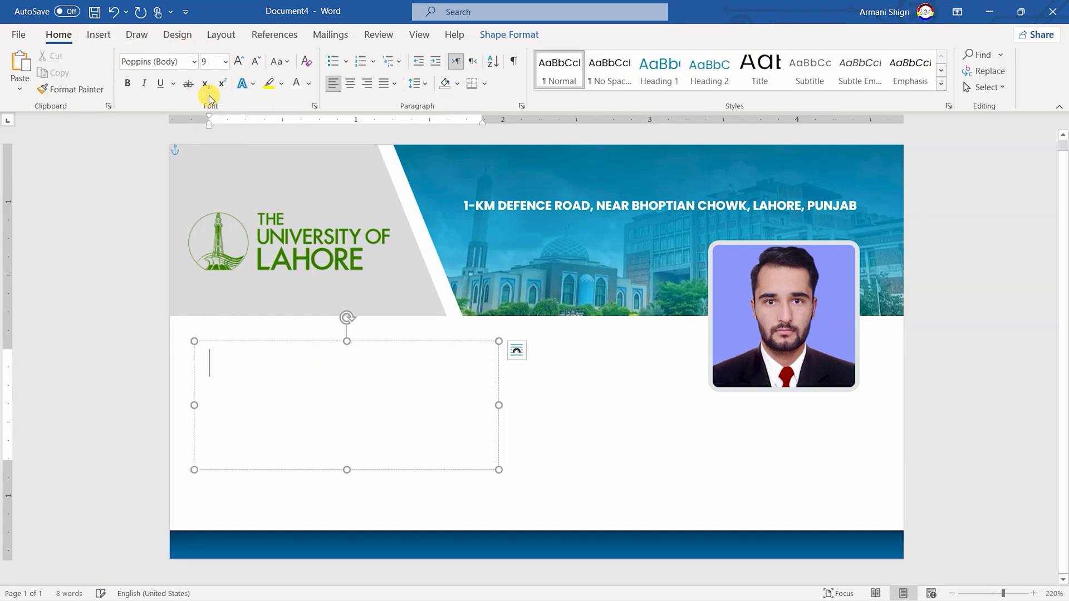
{"action": "left_click", "coordinate": [128, 88]}
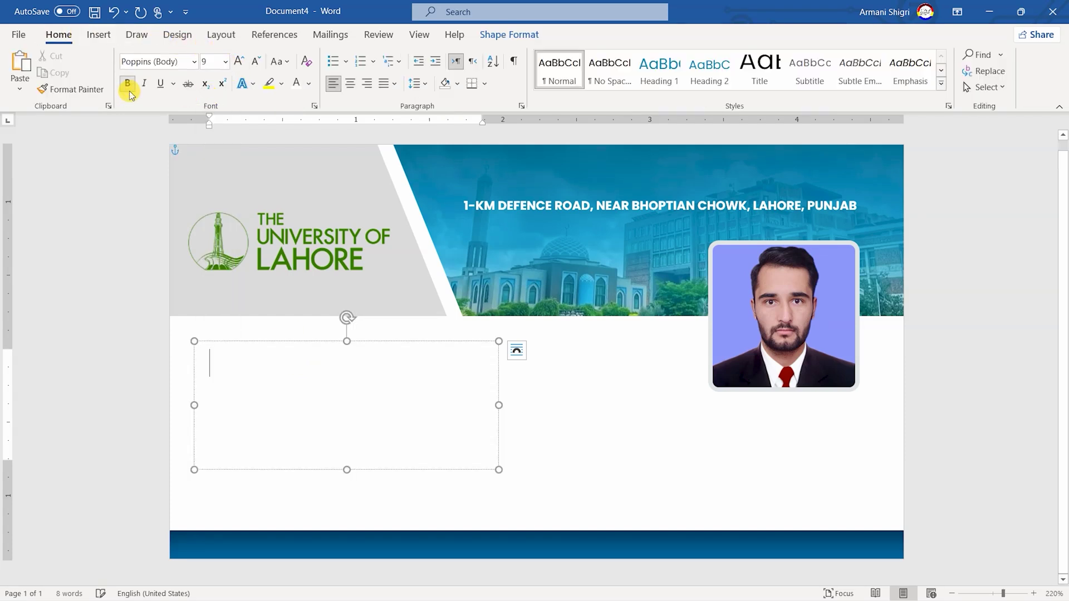
{"action": "left_click", "coordinate": [310, 85]}
{"action": "left_click", "coordinate": [303, 142]}
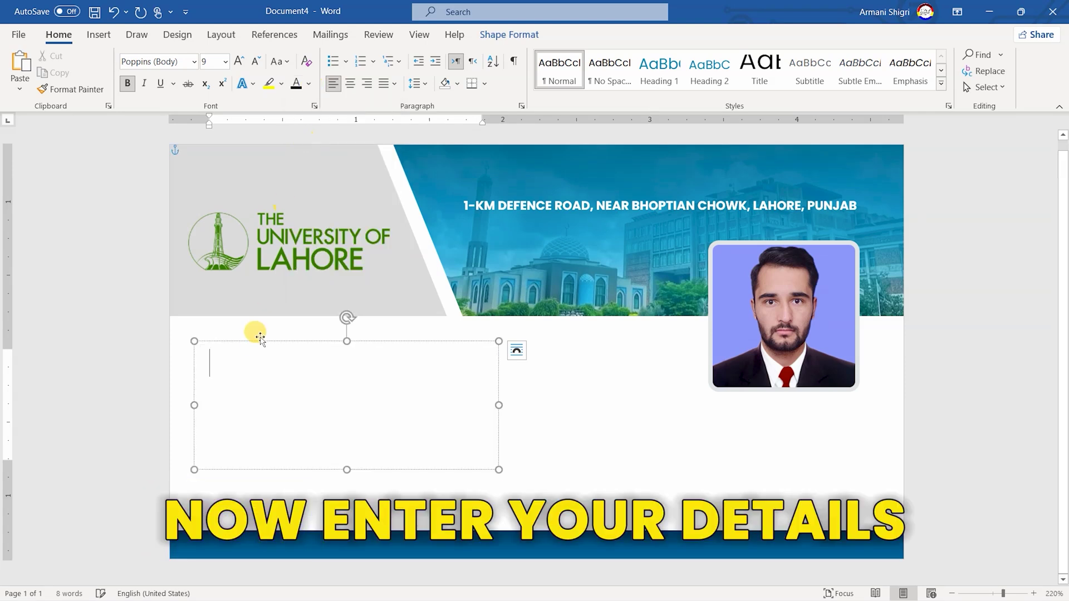
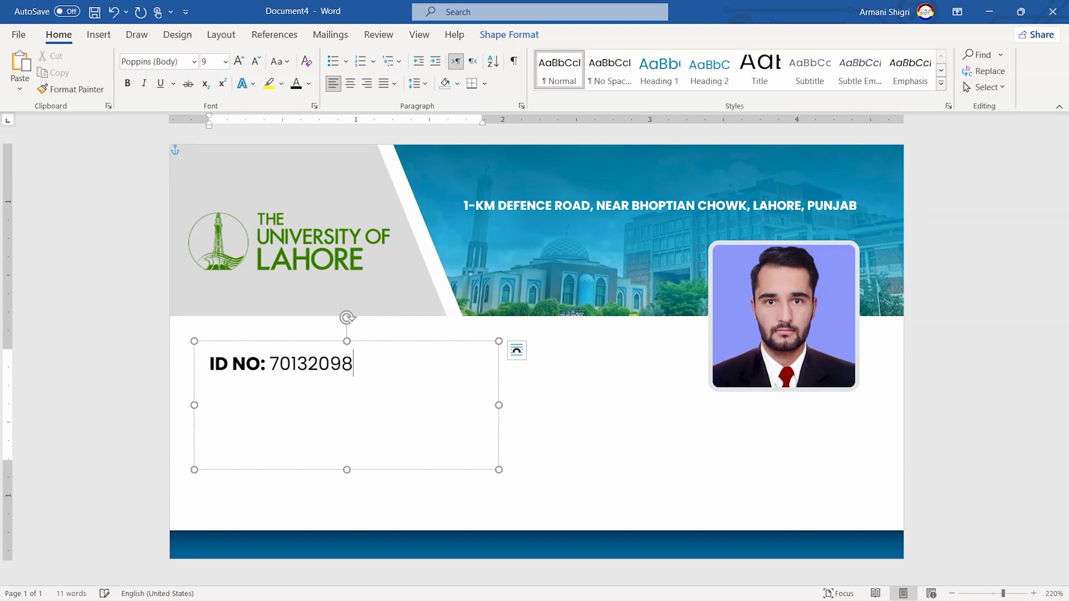
Type the ID NO, SESSION 2022 – 2025, BLOOD B+ and PHONE lines with bold labels
{"action": "key", "text": "shift+Return"}
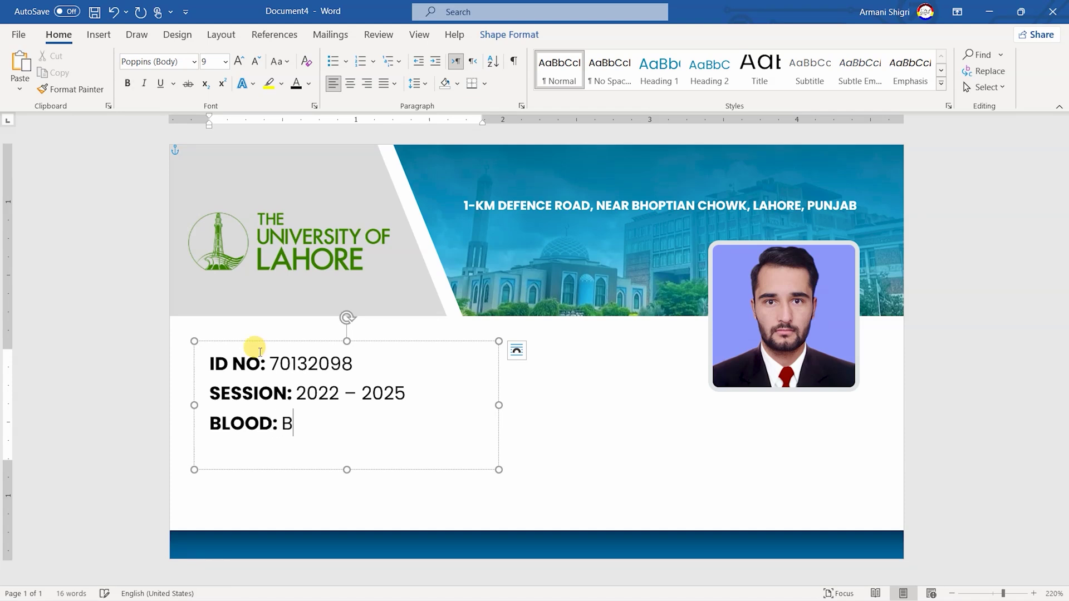
{"action": "type", "text": "+"}
{"action": "key", "text": "shift+Return"}
{"action": "key", "text": "ctrl+b"}
{"action": "type", "text": "PH"}
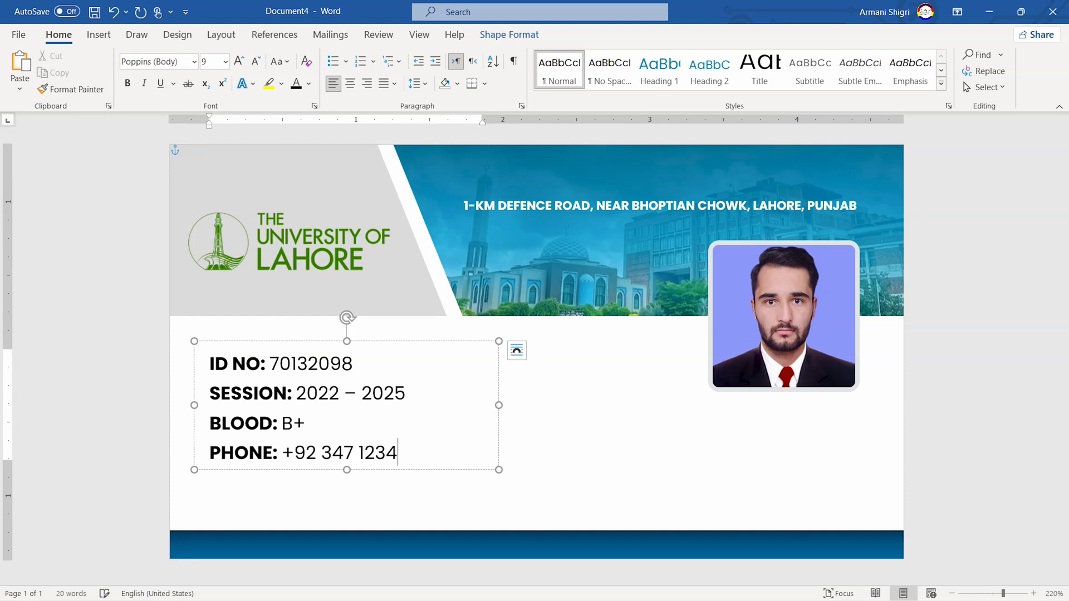
{"action": "left_click", "coordinate": [509, 35]}
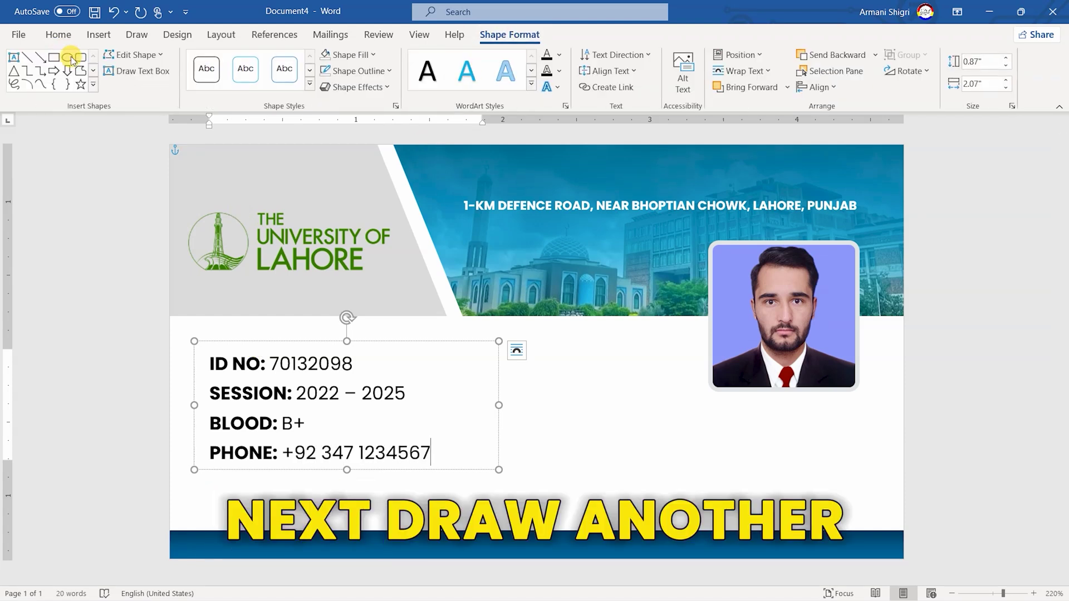
Draw a dark blue rectangle with no outline below the details text
{"action": "left_click", "coordinate": [53, 57]}
{"action": "left_click_drag", "start_coordinate": [214, 486], "coordinate": [409, 512]}
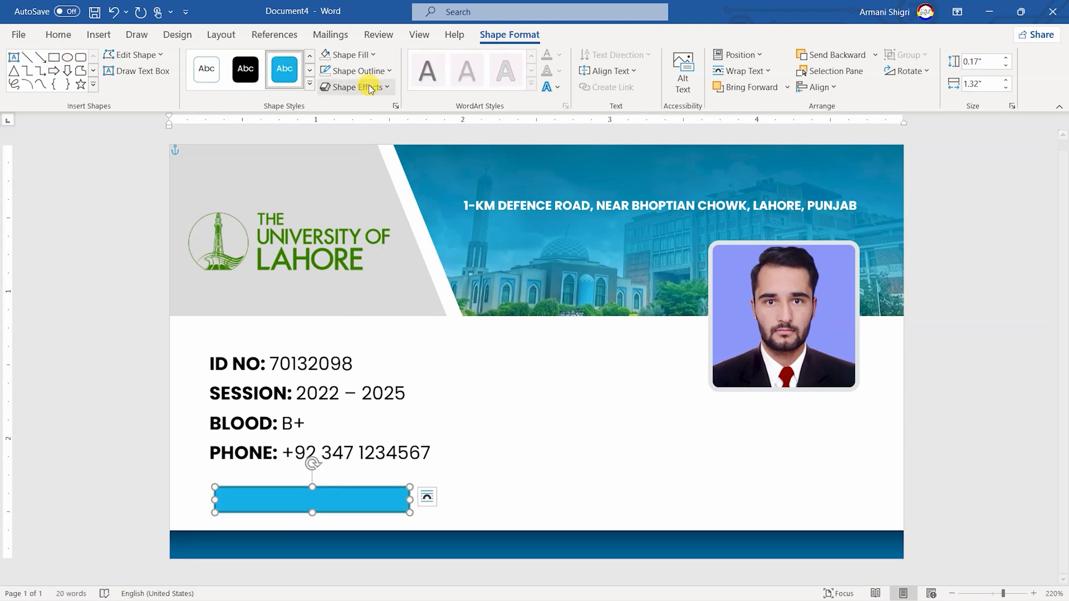
{"action": "left_click", "coordinate": [361, 55]}
{"action": "left_click", "coordinate": [385, 131]}
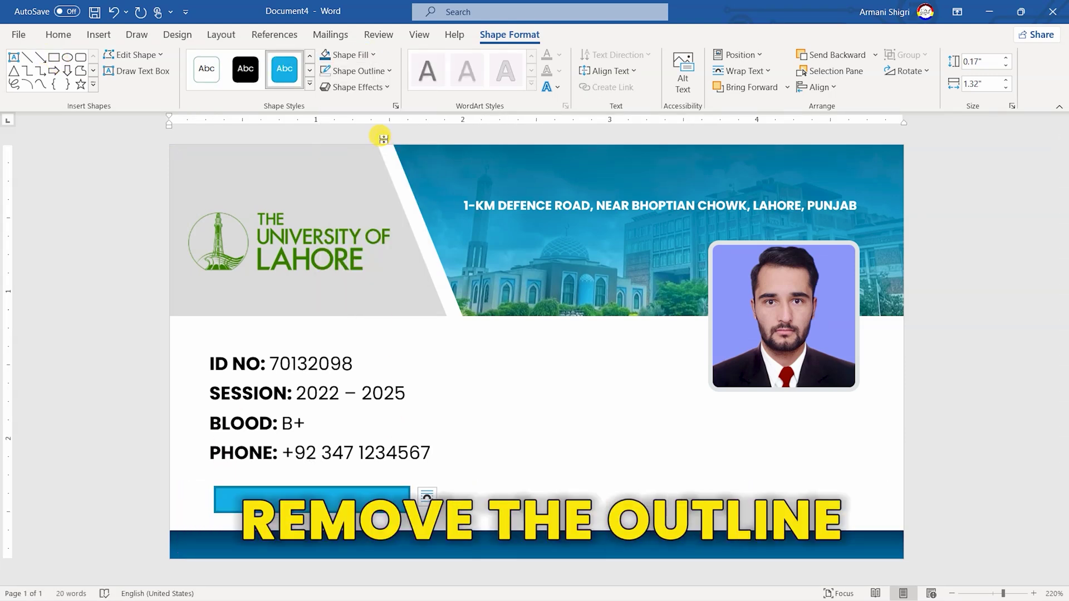
{"action": "left_click", "coordinate": [369, 71]}
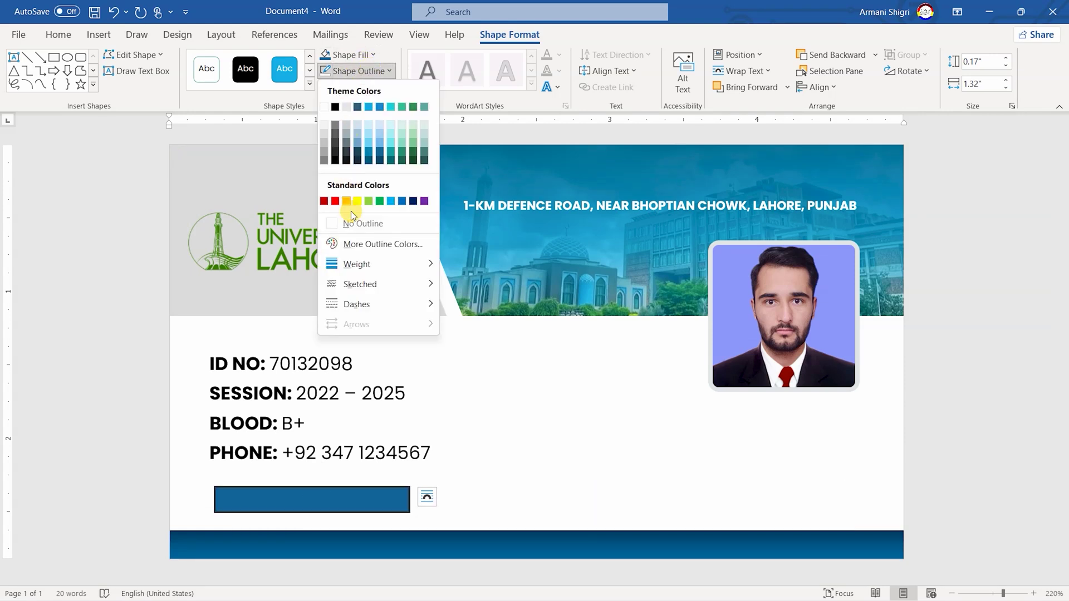
{"action": "left_click", "coordinate": [354, 223]}
Size the blue bar 0.22 by 1.55 inches, positioned 0.28 inch from the left
{"action": "left_click", "coordinate": [983, 61]}
{"action": "type", "text": "0.2"}
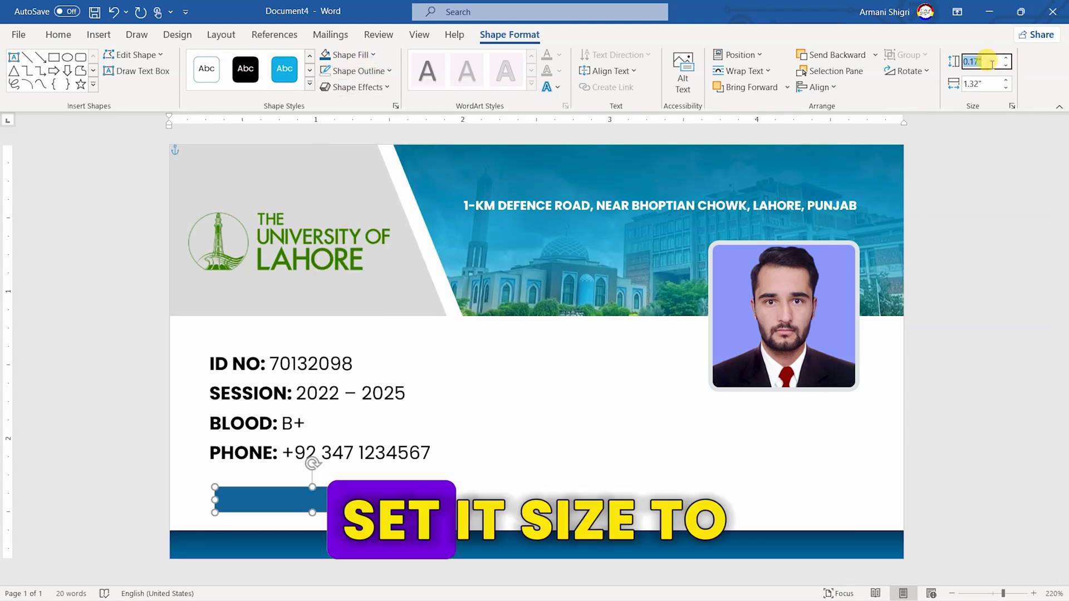
{"action": "type", "text": "2"}
{"action": "left_click", "coordinate": [989, 84]}
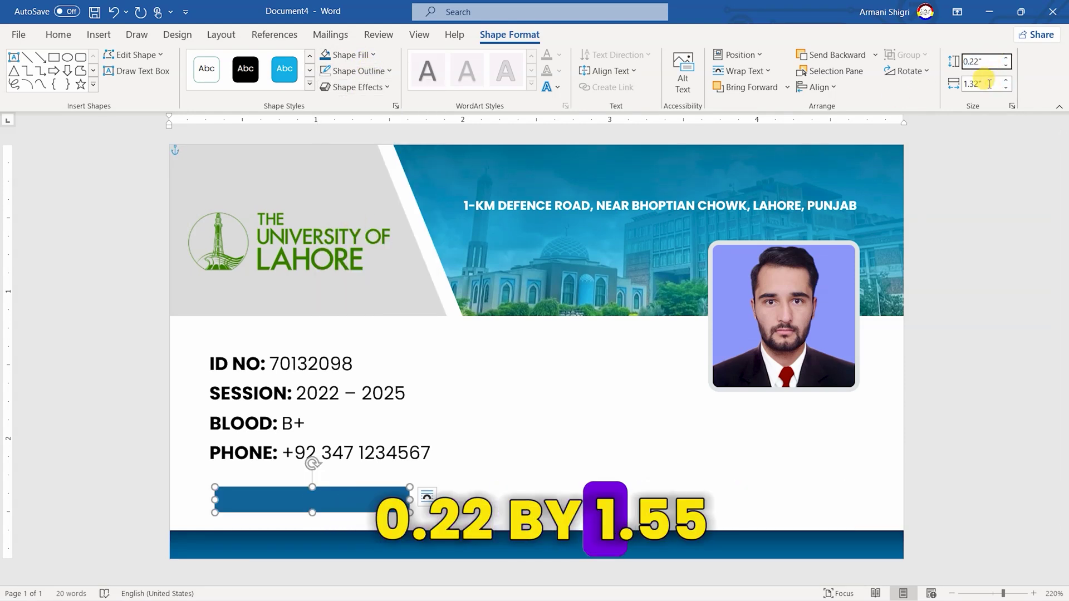
{"action": "type", "text": "1"}
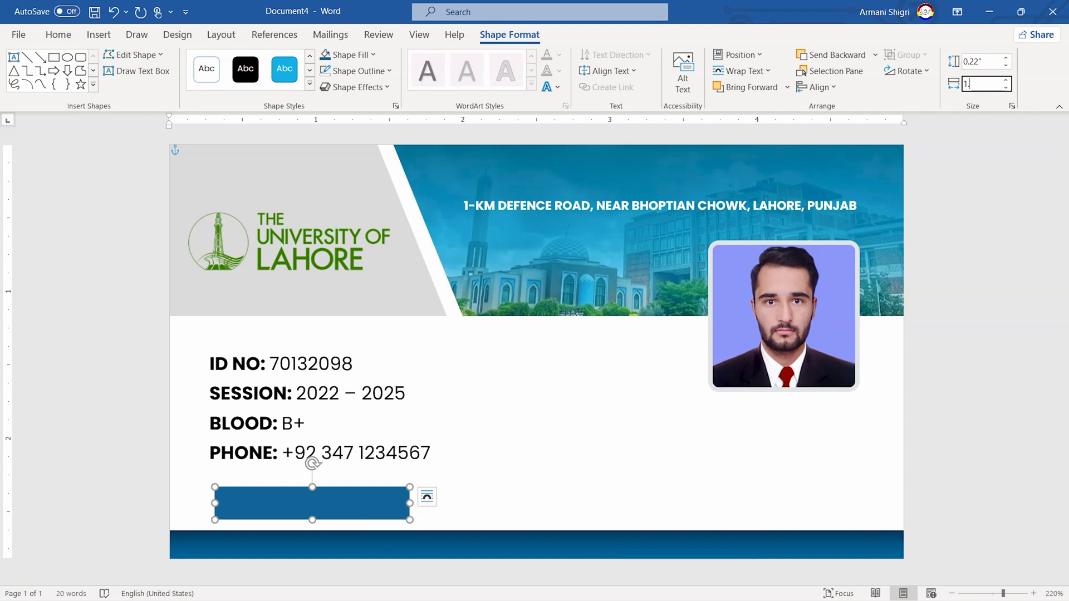
{"action": "type", "text": ".55"}
{"action": "key", "text": "Return"}
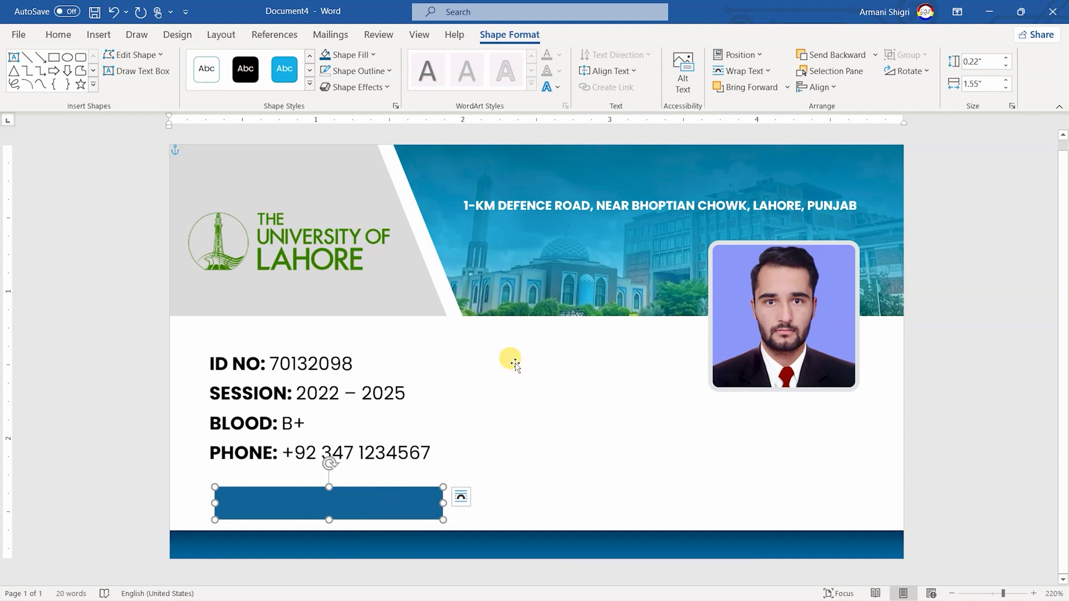
{"action": "left_click_drag", "start_coordinate": [360, 515], "coordinate": [345, 517]}
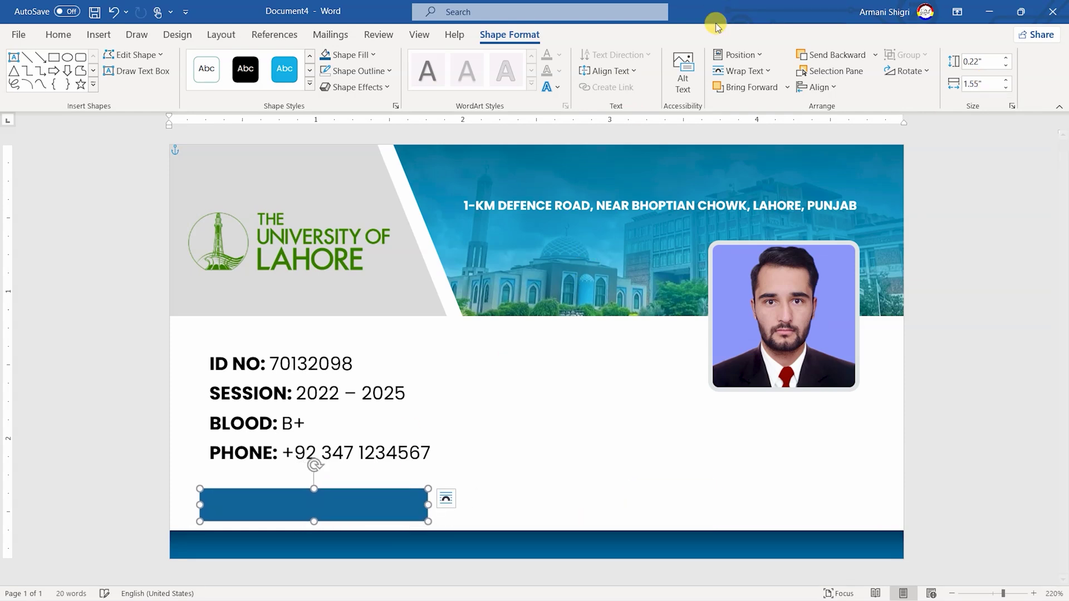
{"action": "left_click", "coordinate": [731, 56]}
{"action": "left_click", "coordinate": [763, 284]}
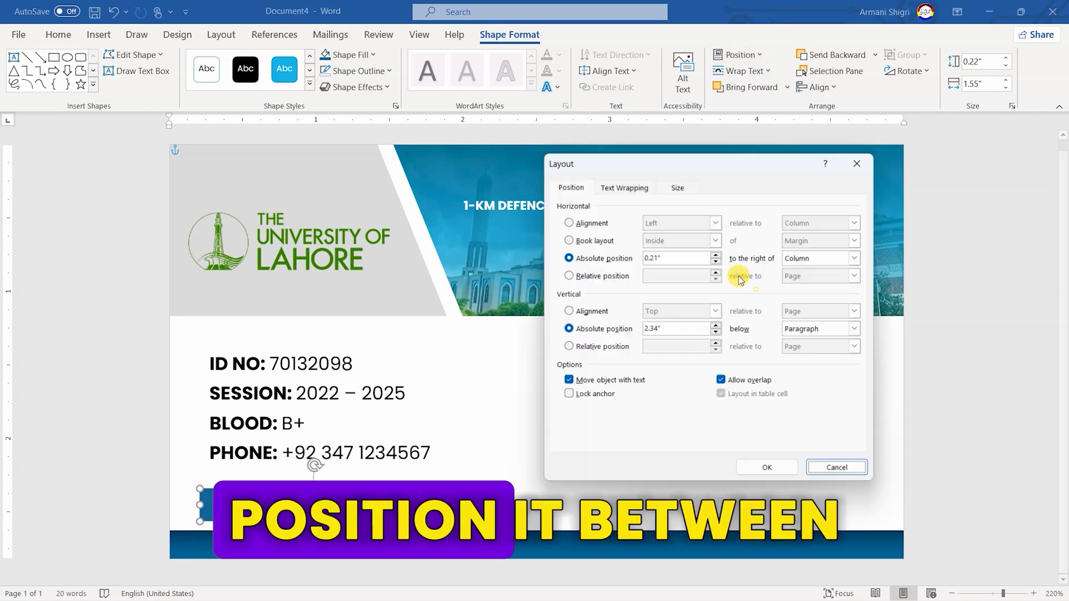
{"action": "double_click", "coordinate": [687, 260]}
{"action": "type", "text": "0."}
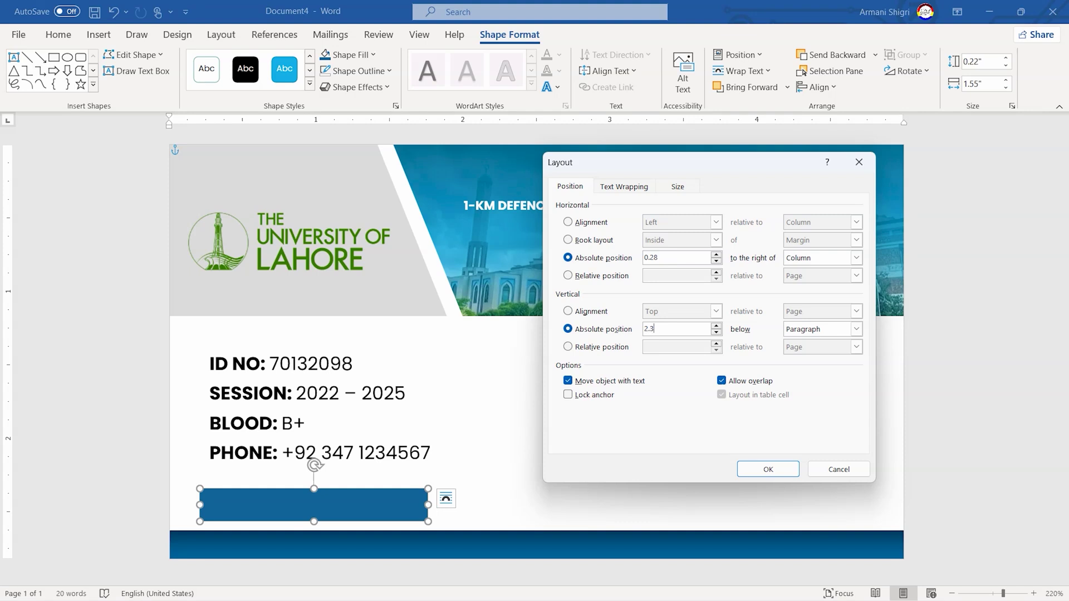
{"action": "key", "text": "Return"}
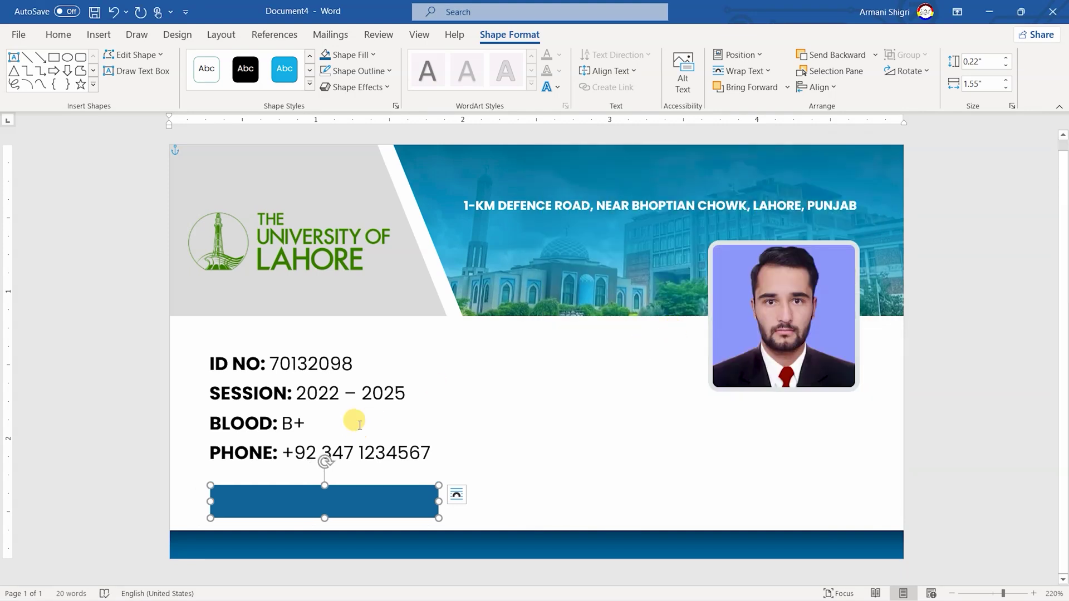
Draw an empty text box to the right of the details
{"action": "left_click", "coordinate": [139, 71]}
{"action": "left_click_drag", "start_coordinate": [472, 426], "coordinate": [642, 480]}
{"action": "left_click", "coordinate": [350, 55]}
Make the text box transparent with no outline and move it onto the blue bar
{"action": "left_click", "coordinate": [369, 209]}
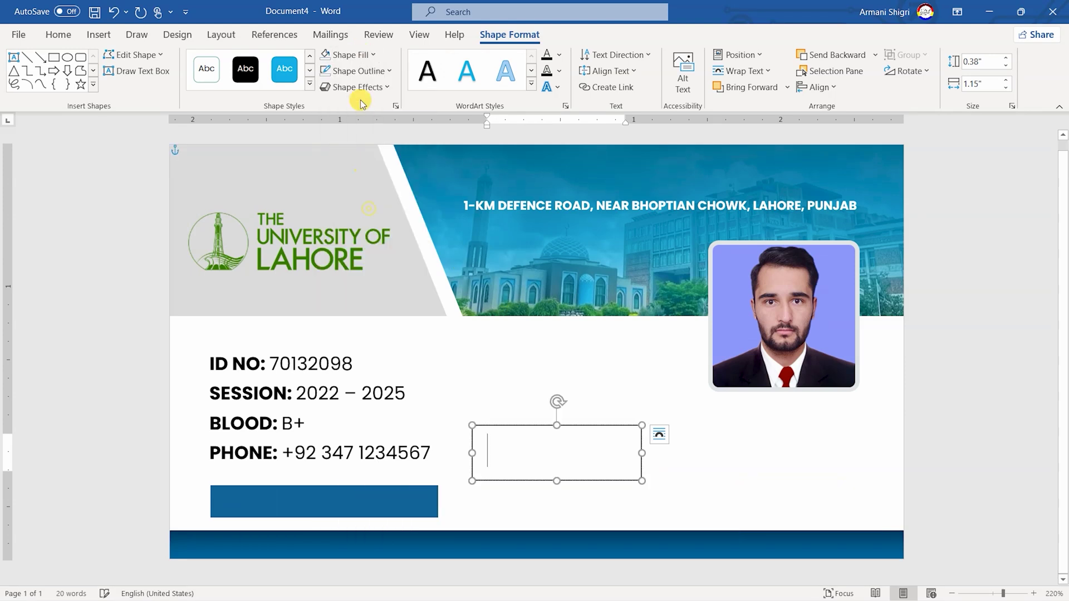
{"action": "left_click", "coordinate": [357, 71]}
{"action": "left_click", "coordinate": [368, 227]}
{"action": "left_click_drag", "start_coordinate": [588, 427], "coordinate": [362, 474]}
Size the text box to 0.3" × 1.55" and position it at 0.28" / 2.28"
{"action": "left_click", "coordinate": [983, 61]}
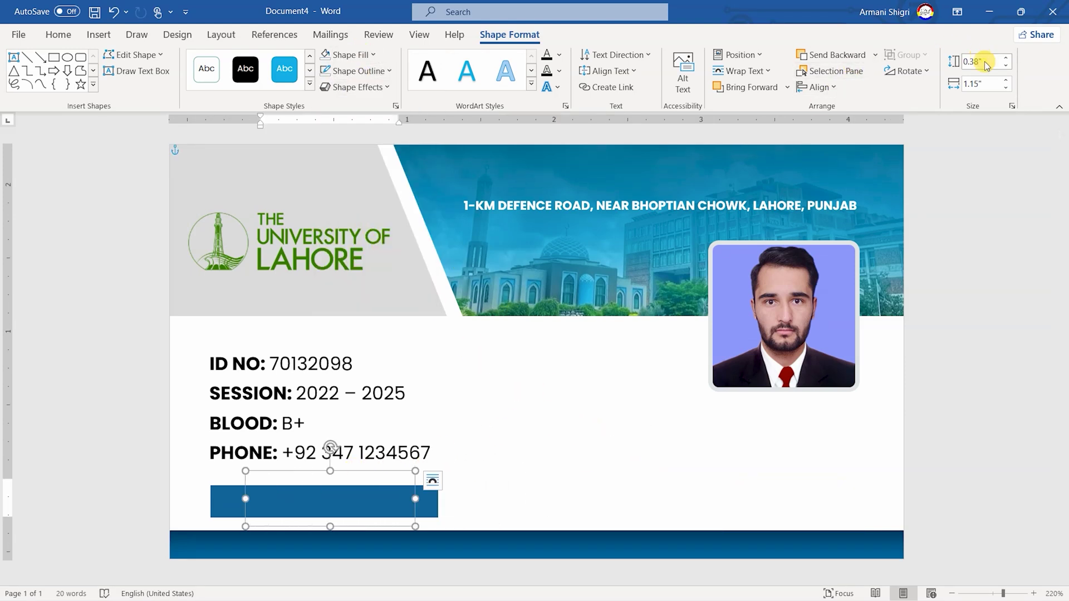
{"action": "type", "text": "0.3"}
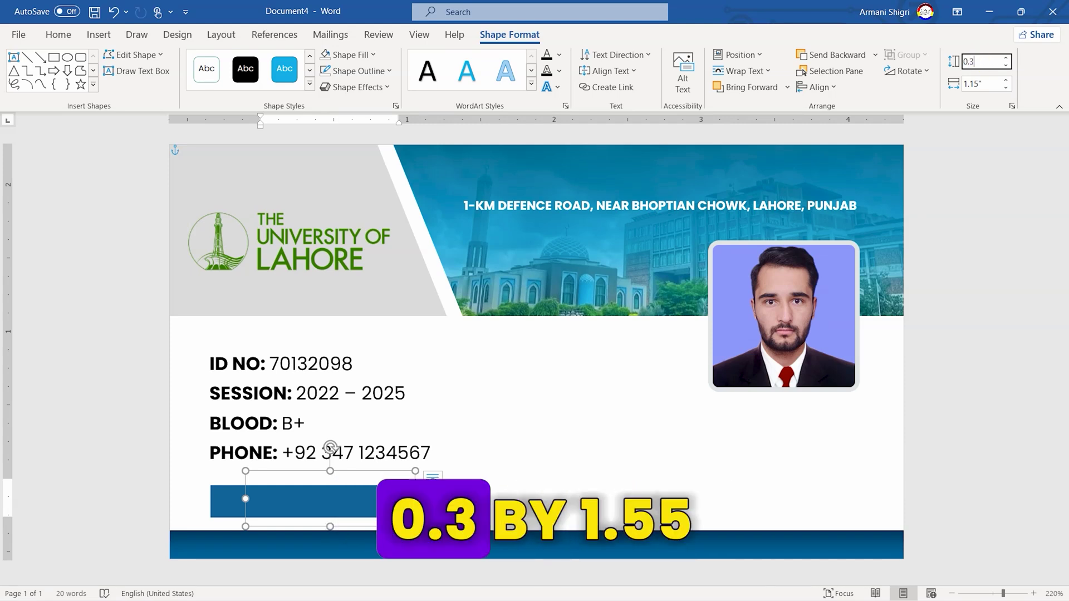
{"action": "key", "text": "Tab"}
{"action": "type", "text": "1"}
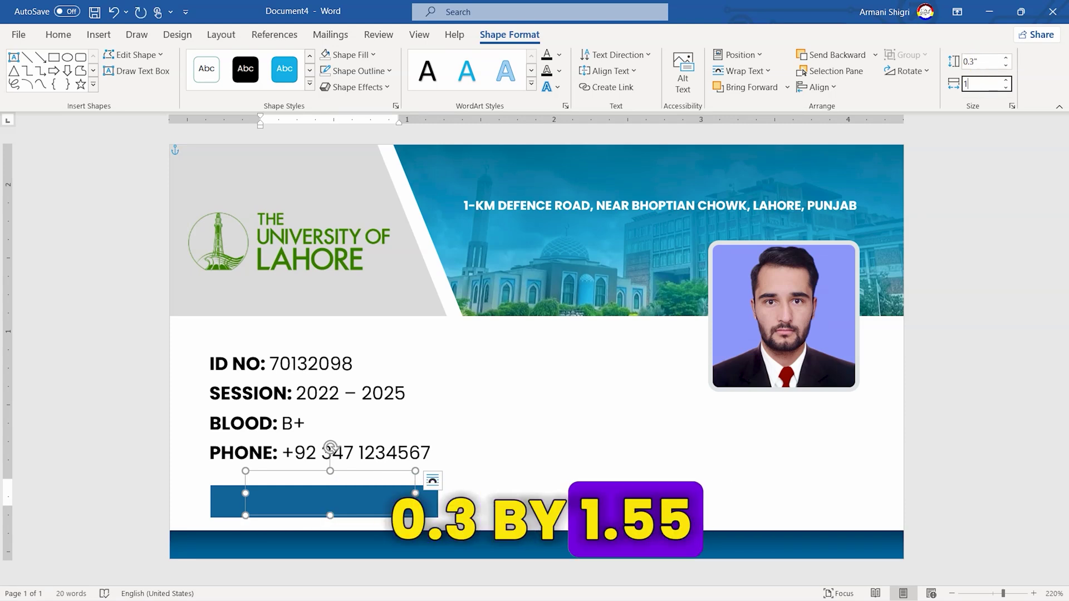
{"action": "type", "text": ".55"}
{"action": "key", "text": "Return"}
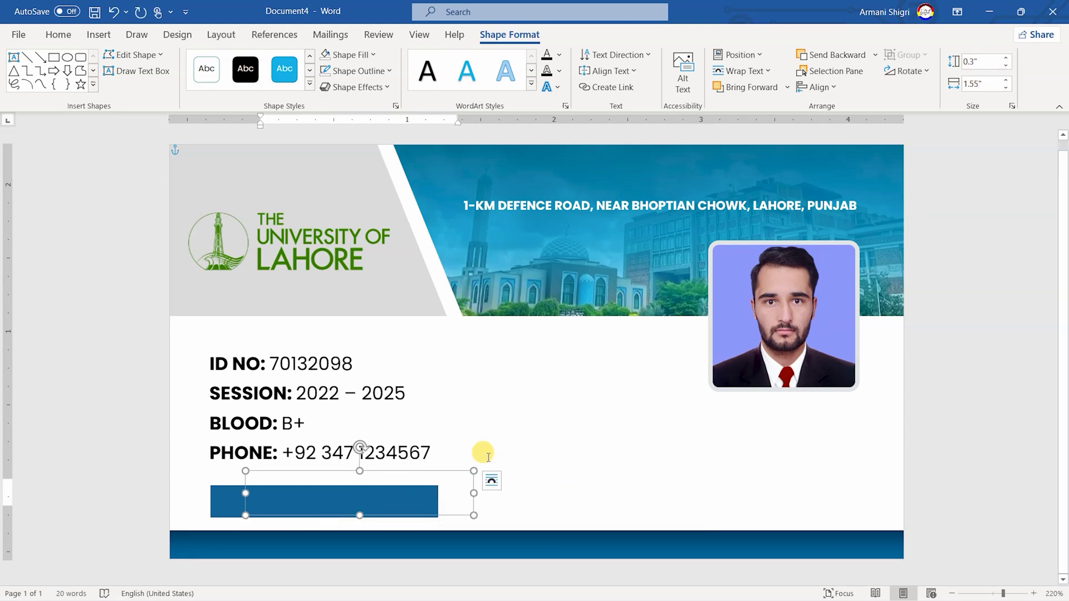
{"action": "left_click_drag", "start_coordinate": [461, 471], "coordinate": [422, 477]}
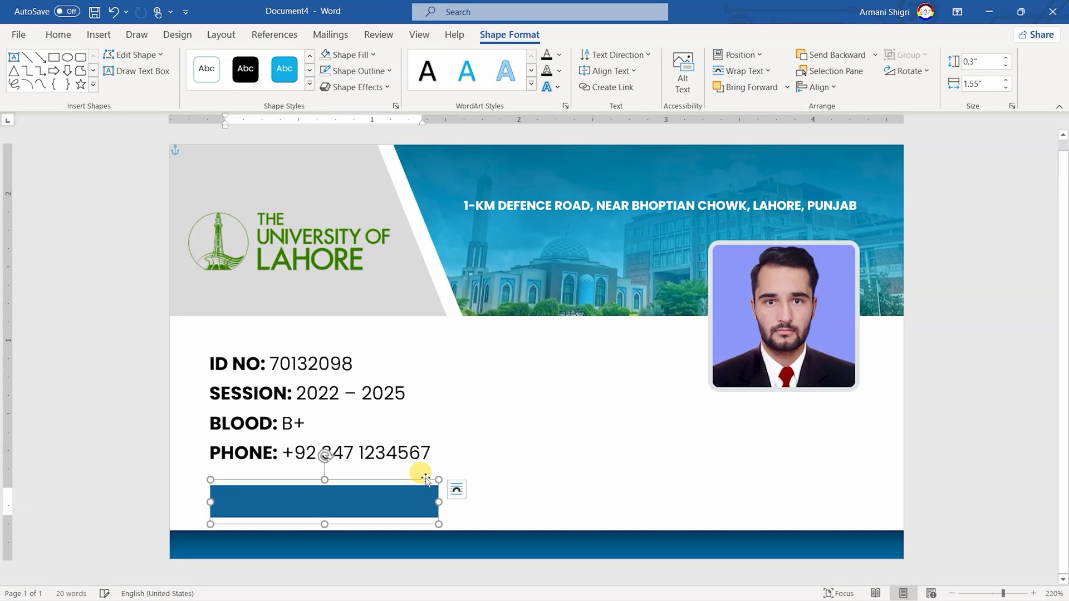
{"action": "left_click", "coordinate": [734, 55]}
{"action": "left_click", "coordinate": [727, 285]}
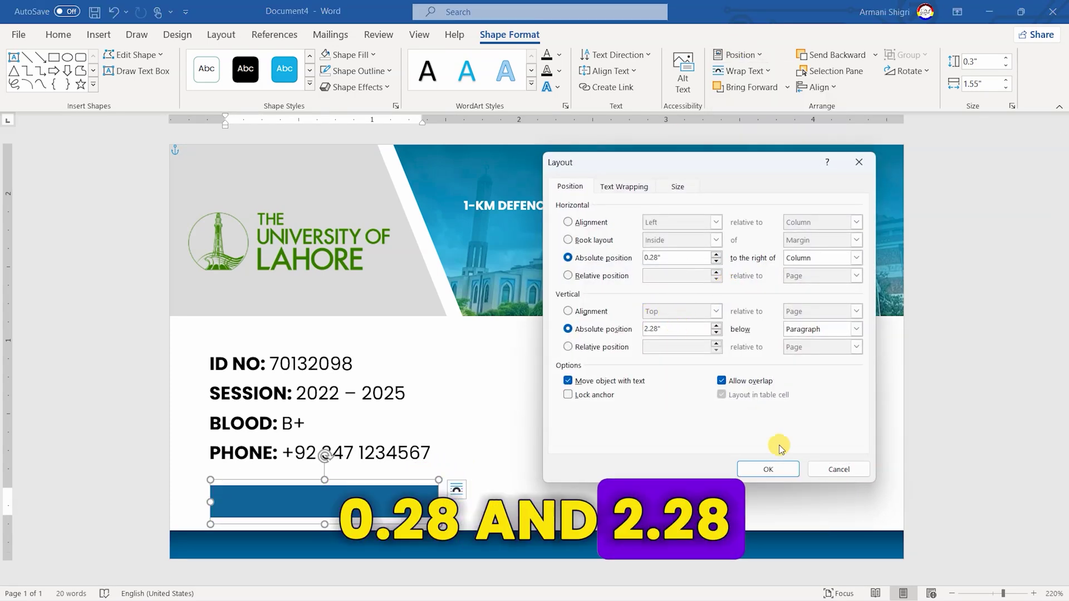
{"action": "left_click", "coordinate": [760, 469]}
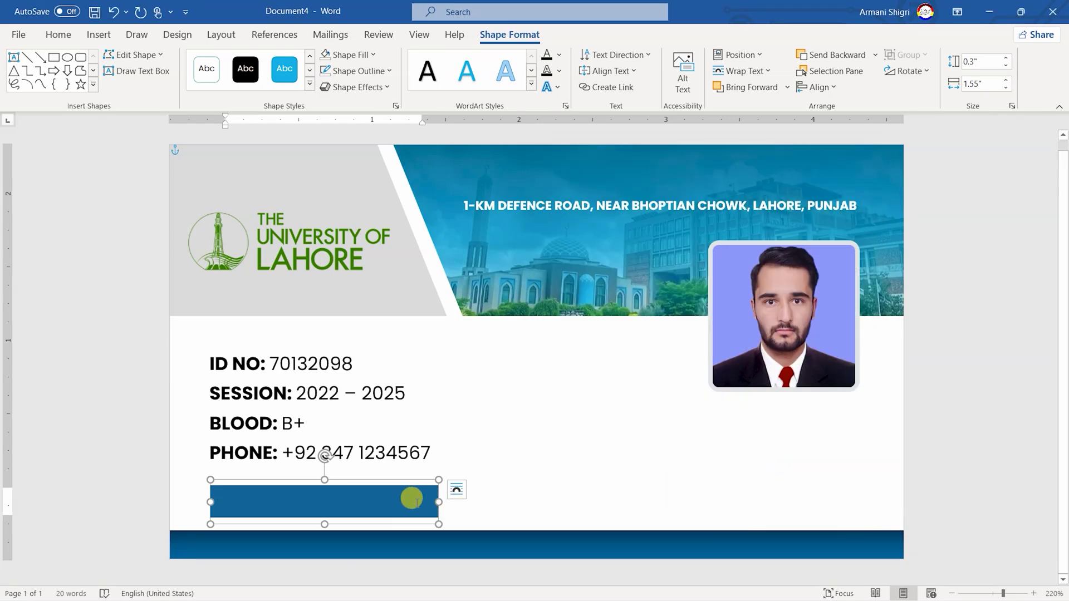
Set the text box font to 8-point white
{"action": "left_click", "coordinate": [58, 34]}
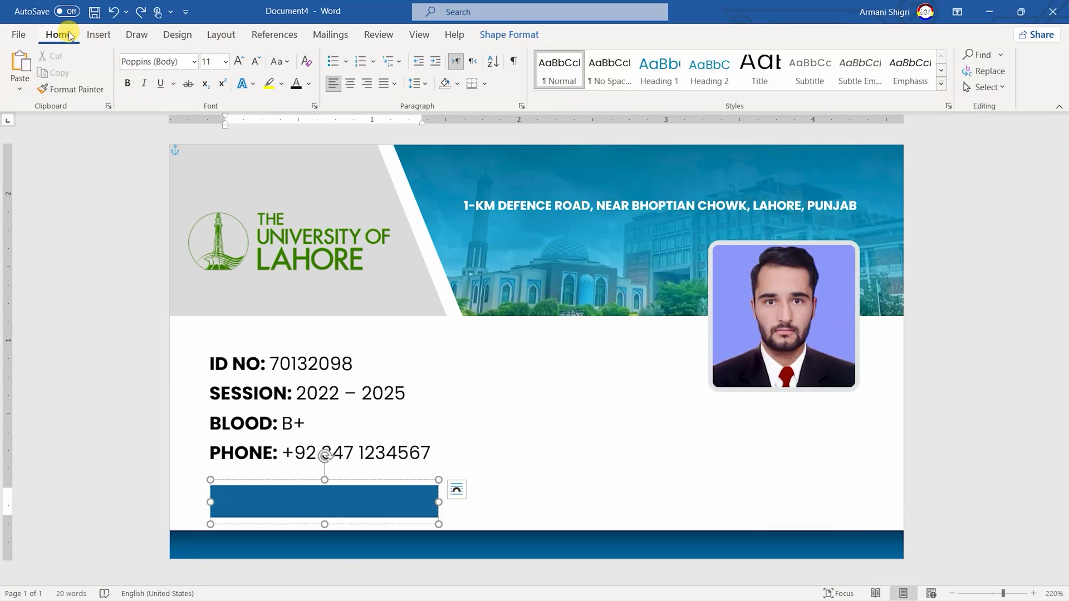
{"action": "left_click", "coordinate": [225, 62]}
{"action": "left_click", "coordinate": [220, 83]}
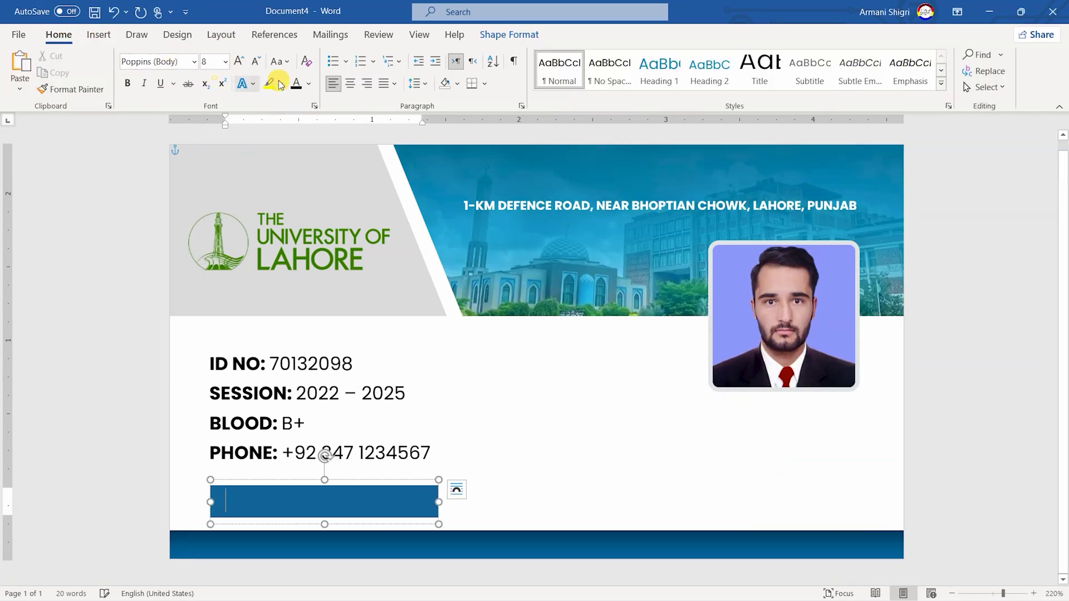
{"action": "left_click", "coordinate": [309, 85]}
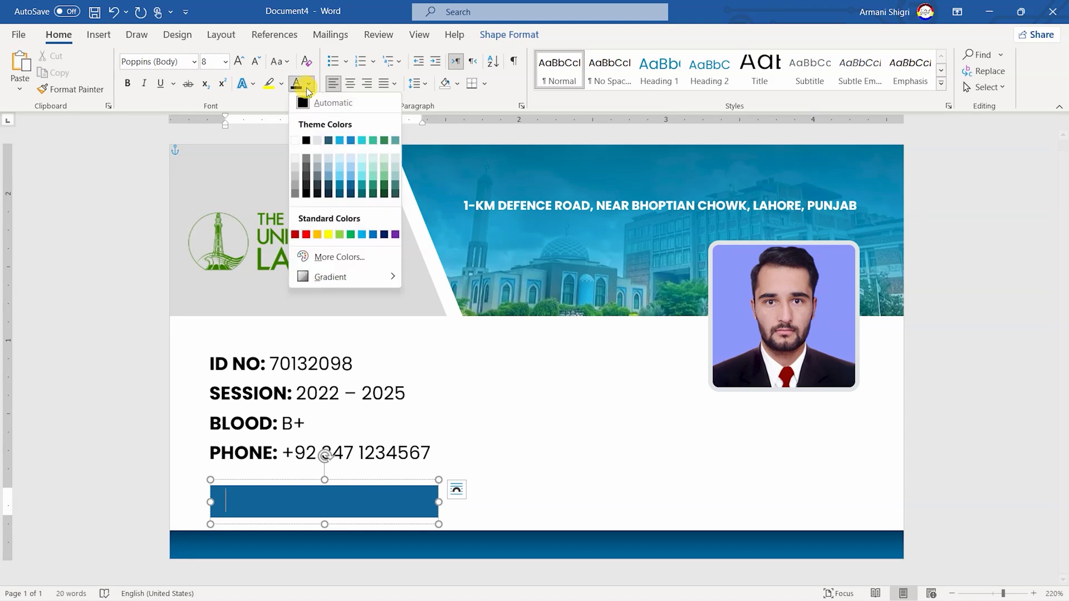
{"action": "left_click", "coordinate": [295, 141]}
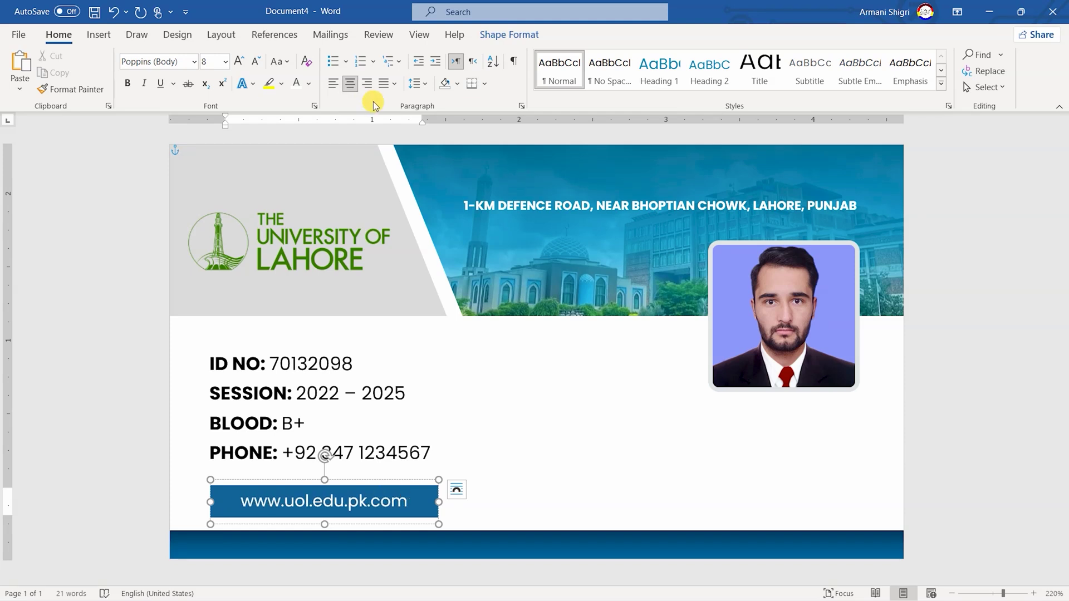
{"action": "left_click", "coordinate": [508, 37]}
Draw a 0.5" × 0.5" square between the details and the photo
{"action": "left_click", "coordinate": [54, 57]}
{"action": "left_click_drag", "start_coordinate": [511, 368], "coordinate": [602, 435]}
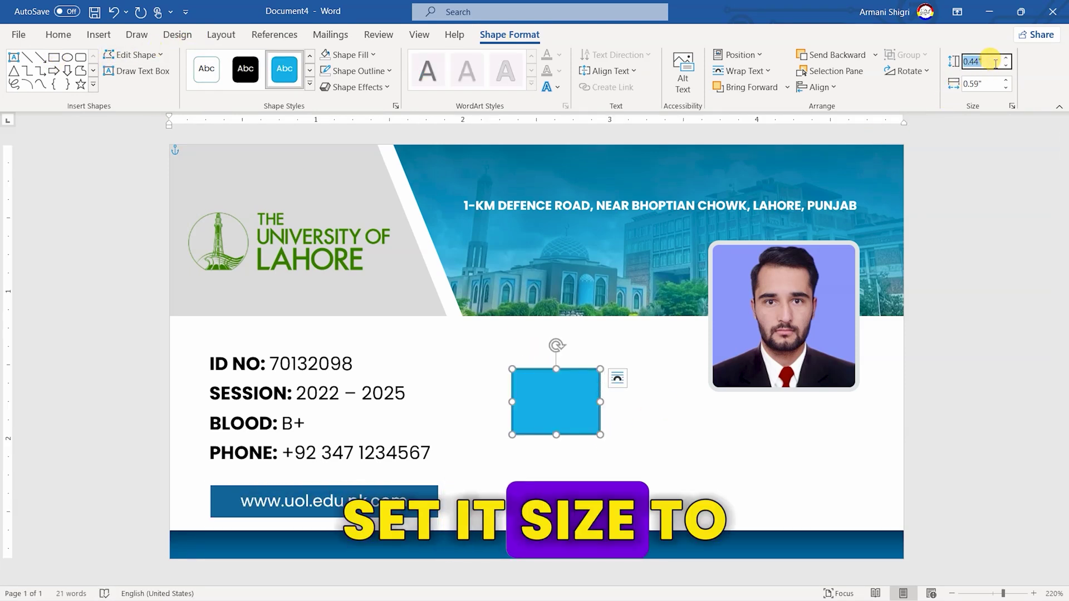
{"action": "type", "text": "0.5"}
{"action": "key", "text": "Tab"}
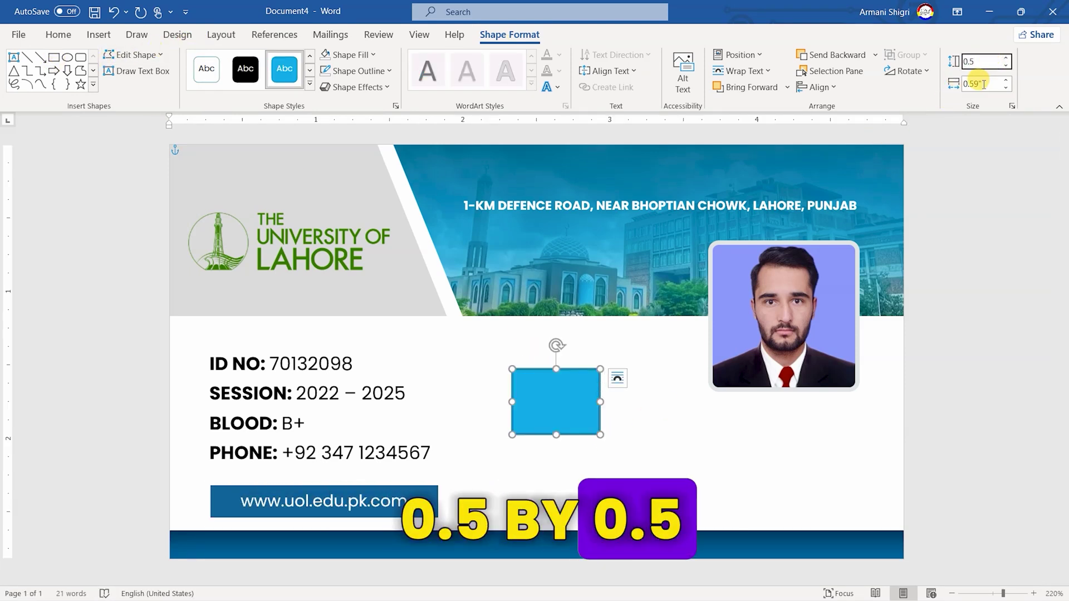
{"action": "type", "text": "0.5"}
{"action": "key", "text": "Return"}
Remove the square's outline and set its horizontal position to 2.33"
{"action": "left_click", "coordinate": [358, 71]}
{"action": "left_click", "coordinate": [362, 222]}
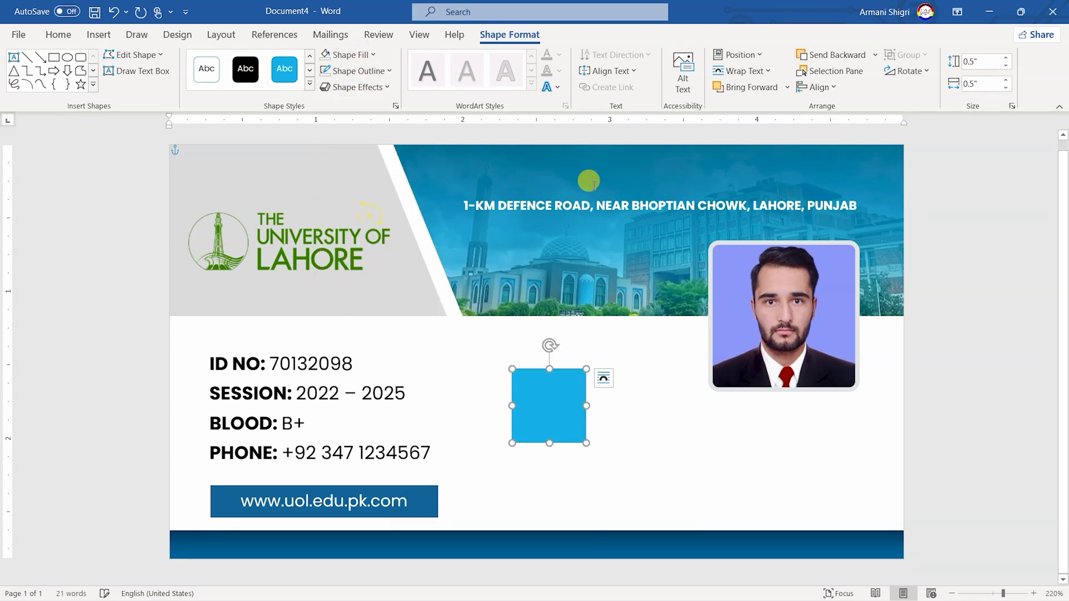
{"action": "left_click", "coordinate": [736, 55]}
{"action": "left_click", "coordinate": [750, 286]}
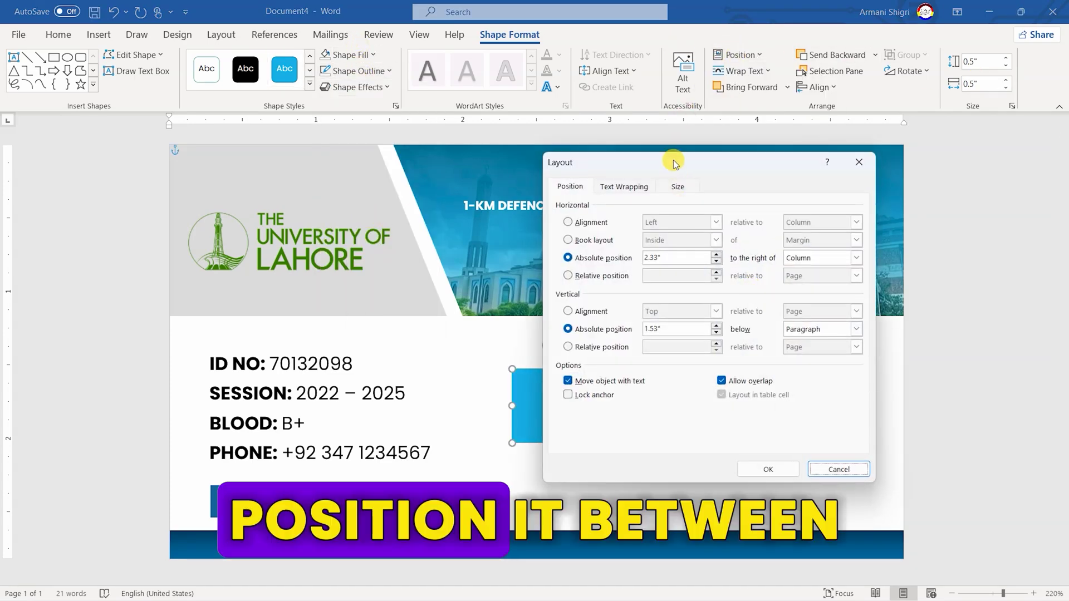
{"action": "left_click_drag", "start_coordinate": [676, 149], "coordinate": [804, 157]}
{"action": "triple_click", "coordinate": [801, 256]}
{"action": "type", "text": "2.33"}
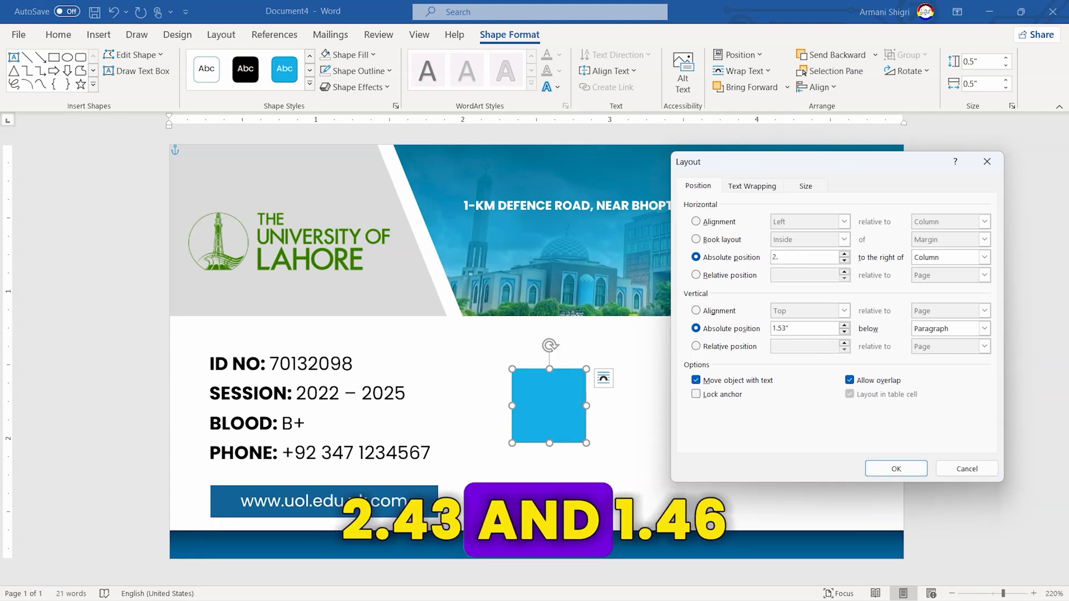
{"action": "left_click", "coordinate": [809, 328]}
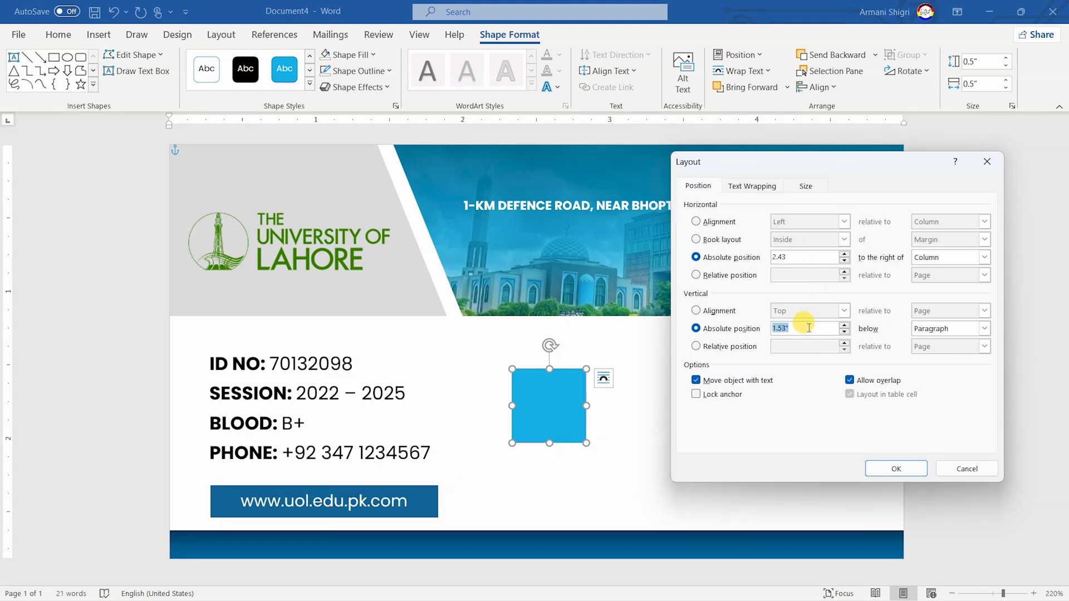
{"action": "key", "text": "Return"}
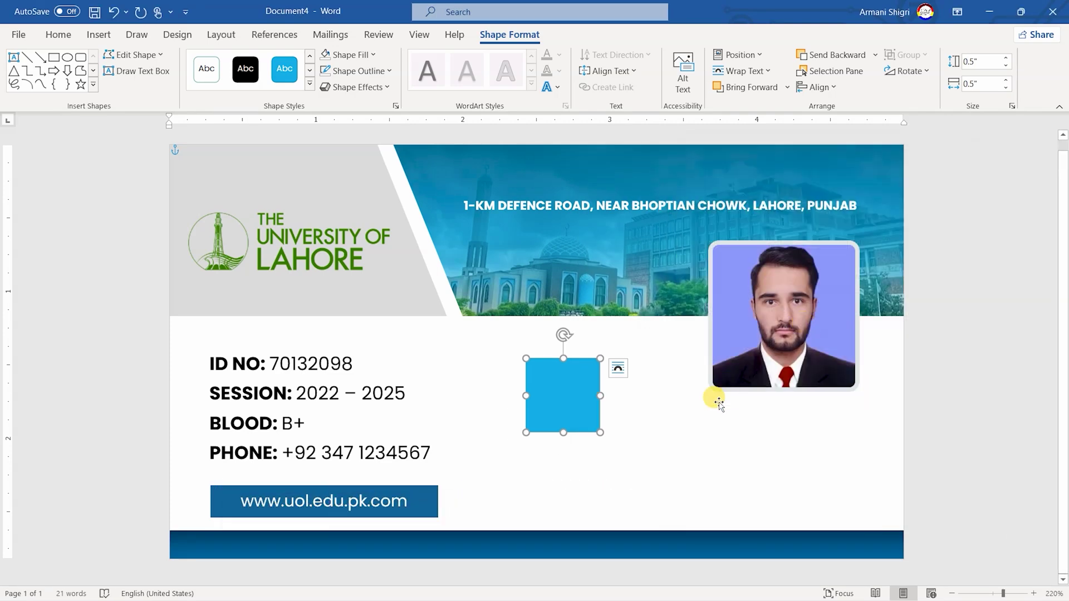
Give the square an outer shadow and fill it with the QR.jpg image
{"action": "left_click", "coordinate": [384, 87]}
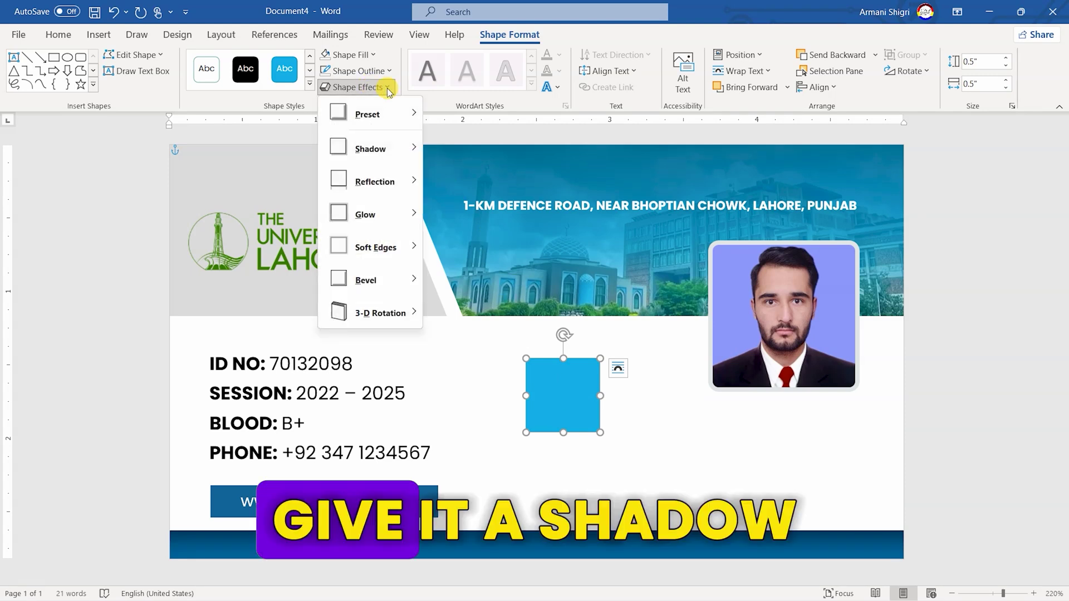
{"action": "mouse_move", "coordinate": [392, 140]}
{"action": "left_click", "coordinate": [483, 217]}
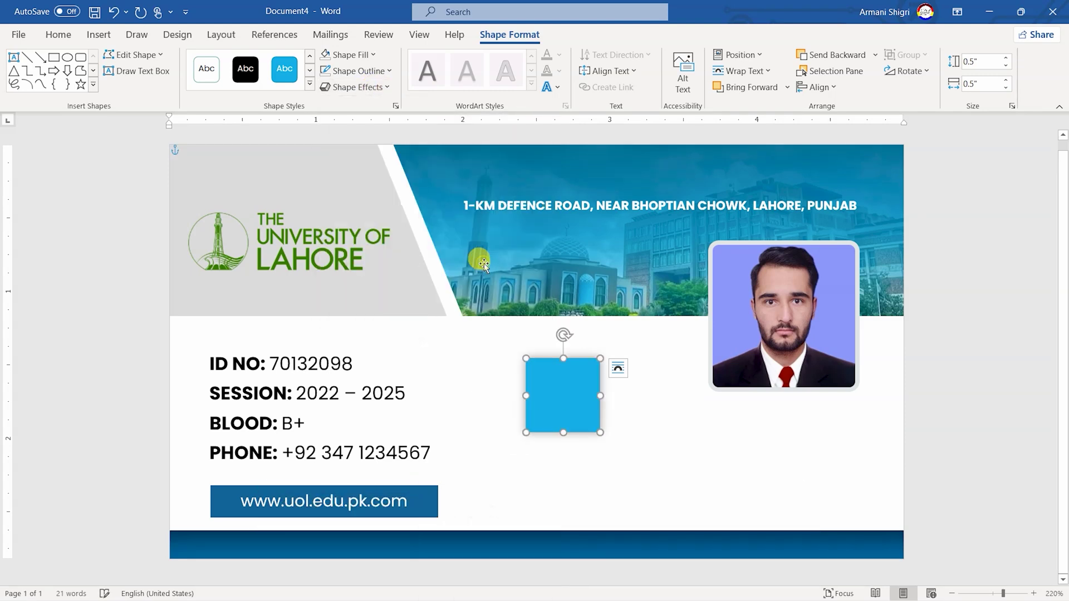
{"action": "left_click", "coordinate": [371, 55]}
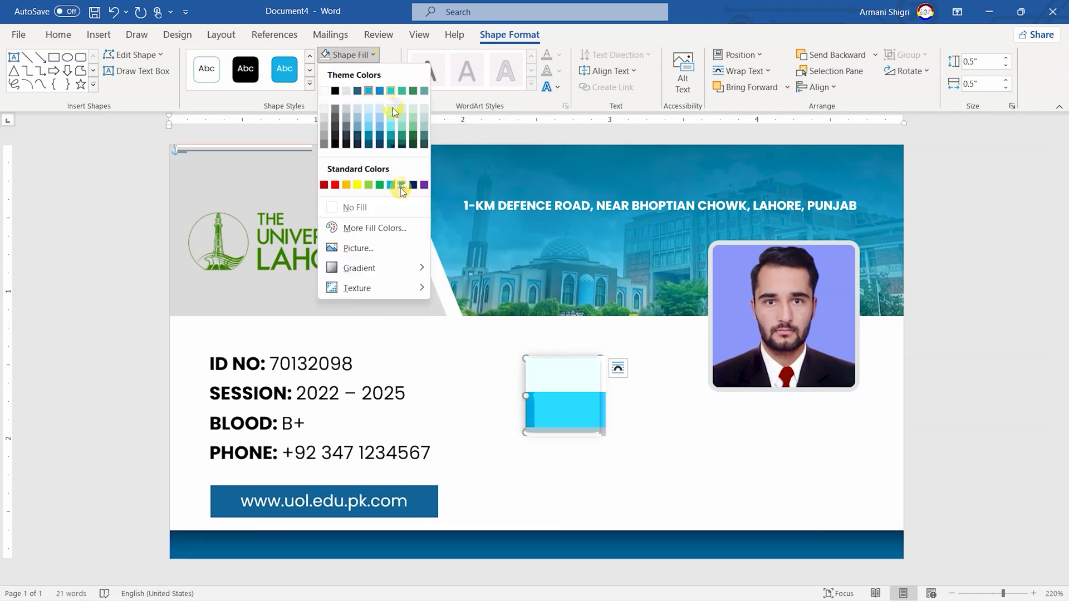
{"action": "left_click", "coordinate": [397, 254]}
{"action": "left_click", "coordinate": [390, 247]}
{"action": "left_click", "coordinate": [336, 127]}
{"action": "double_click", "coordinate": [336, 127]}
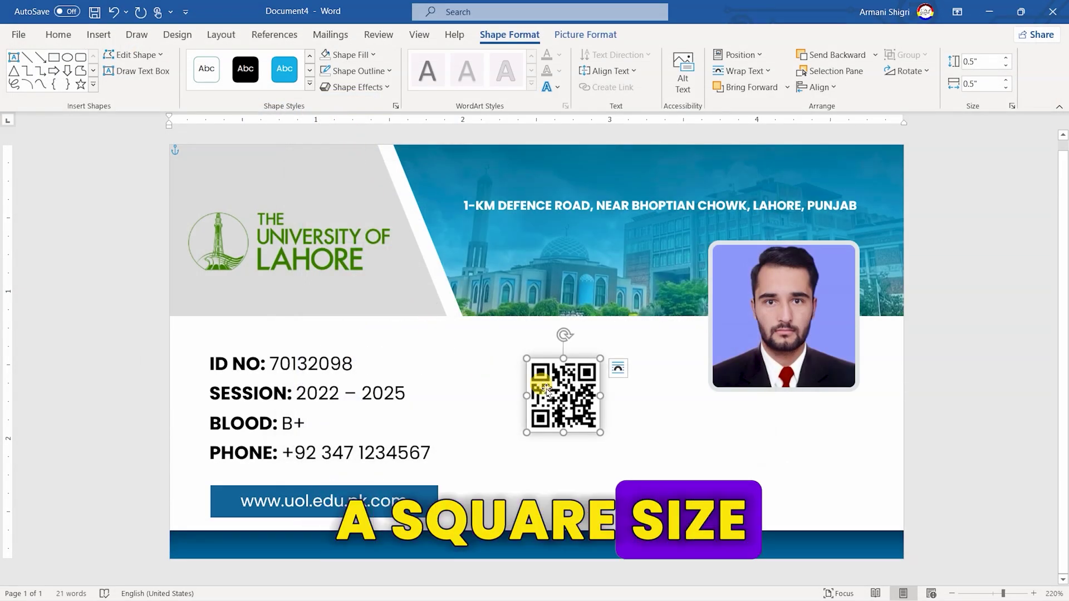
{"action": "left_click", "coordinate": [134, 71]}
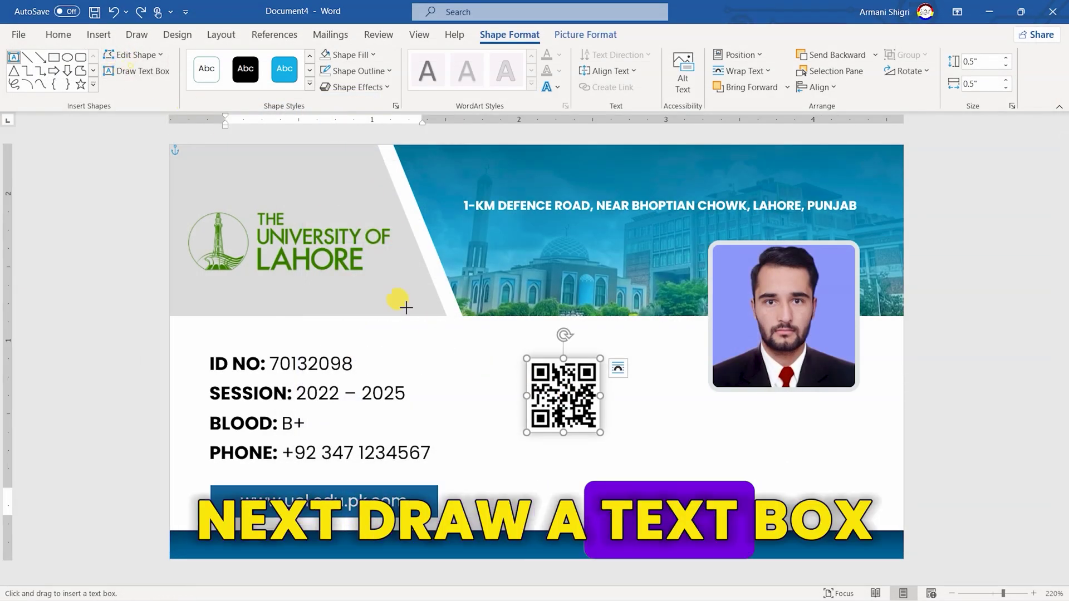
Draw a text box below the QR code with no fill and no outline
{"action": "left_click_drag", "start_coordinate": [509, 441], "coordinate": [648, 477]}
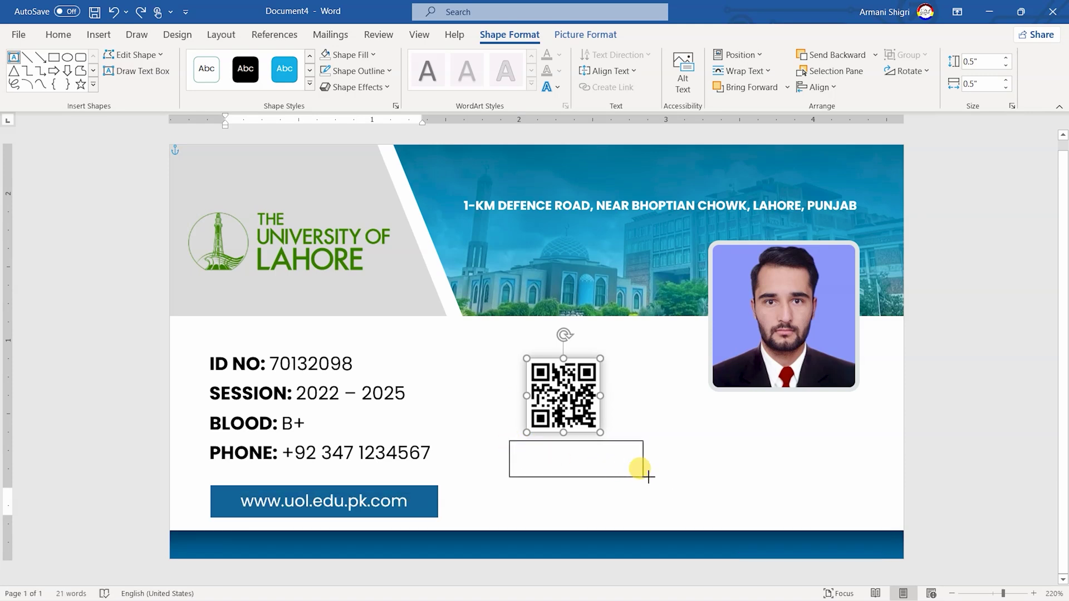
{"action": "left_click", "coordinate": [357, 55]}
{"action": "left_click", "coordinate": [354, 207]}
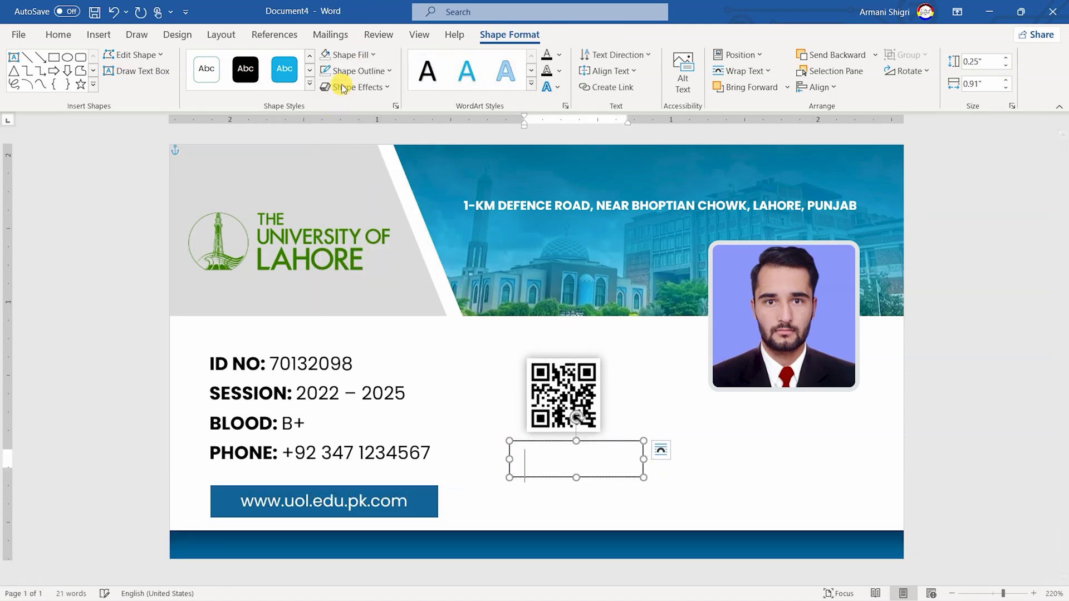
{"action": "left_click", "coordinate": [357, 71]}
{"action": "left_click", "coordinate": [363, 223]}
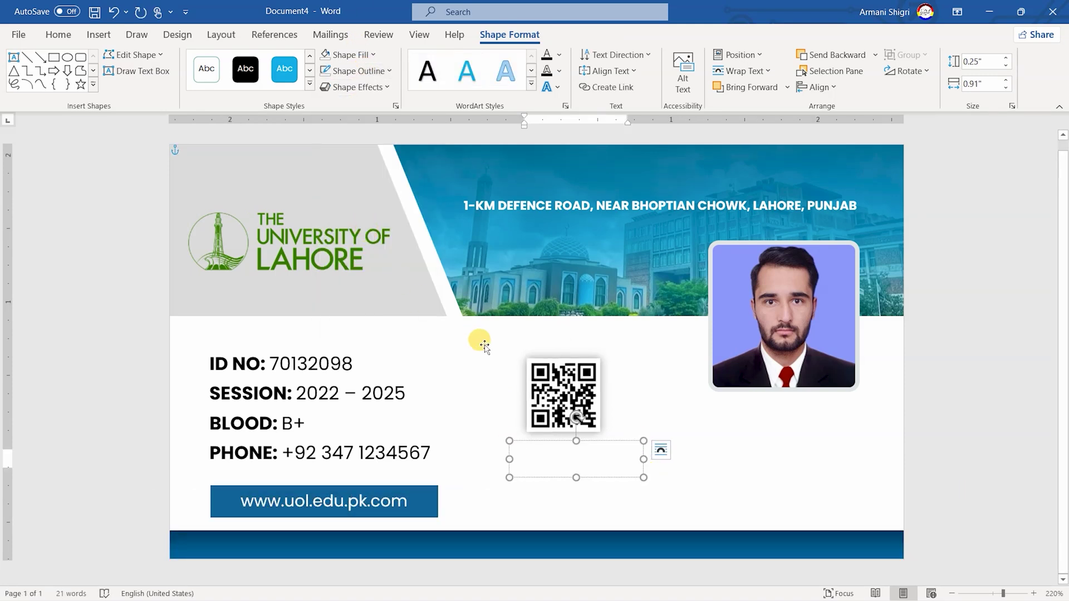
Size the text box to 0.26" high by 0.74" wide
{"action": "left_click", "coordinate": [987, 61]}
{"action": "type", "text": "0.26"}
{"action": "key", "text": "Return"}
{"action": "left_click", "coordinate": [983, 83]}
{"action": "type", "text": "0.74"}
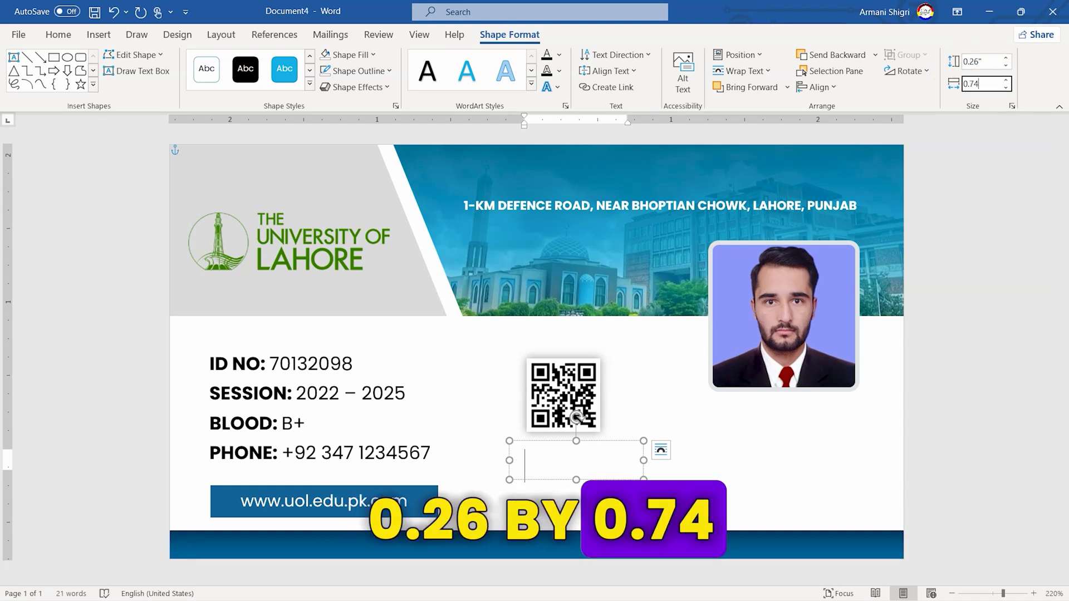
{"action": "key", "text": "Return"}
Type SIGNATURE in 7-point centred text and nudge the box under the QR code
{"action": "type", "text": "SIGNA"}
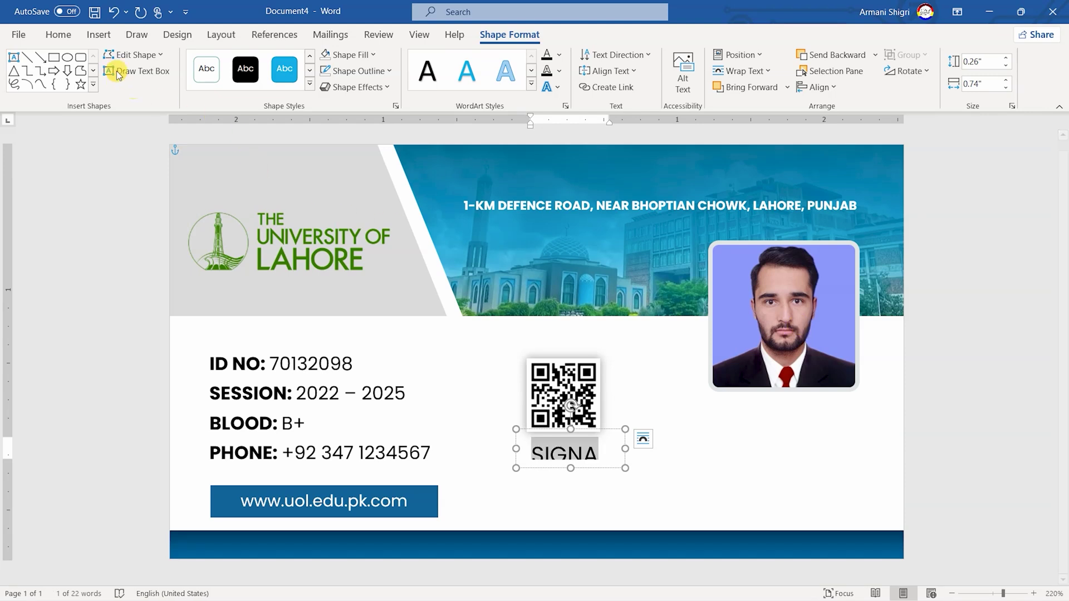
{"action": "left_click", "coordinate": [65, 36]}
{"action": "left_click", "coordinate": [225, 63]}
{"action": "left_click", "coordinate": [257, 61]}
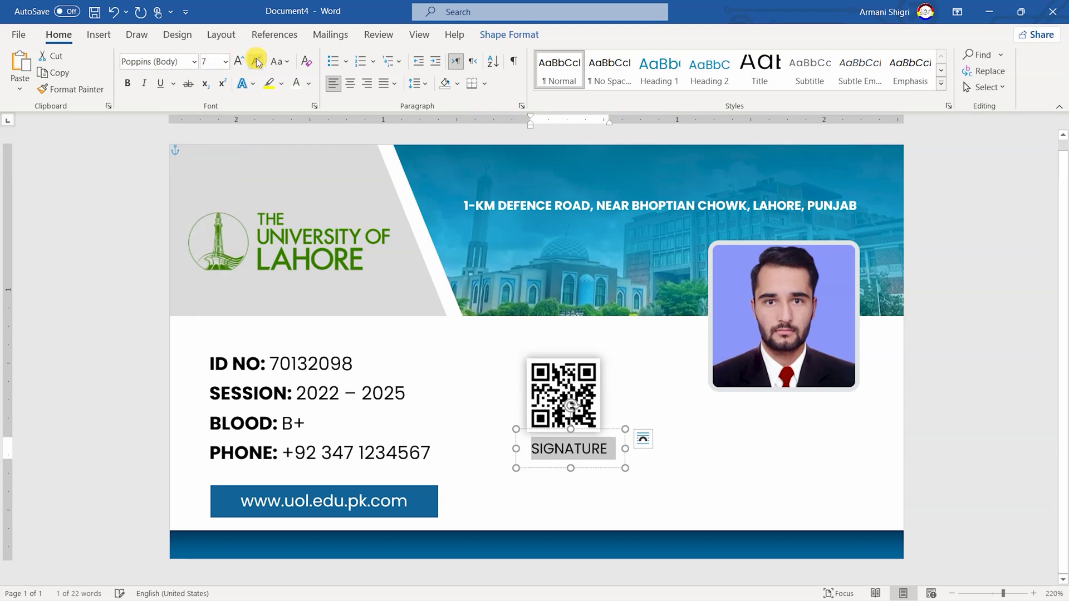
{"action": "left_click", "coordinate": [351, 84]}
{"action": "left_click", "coordinate": [595, 435]}
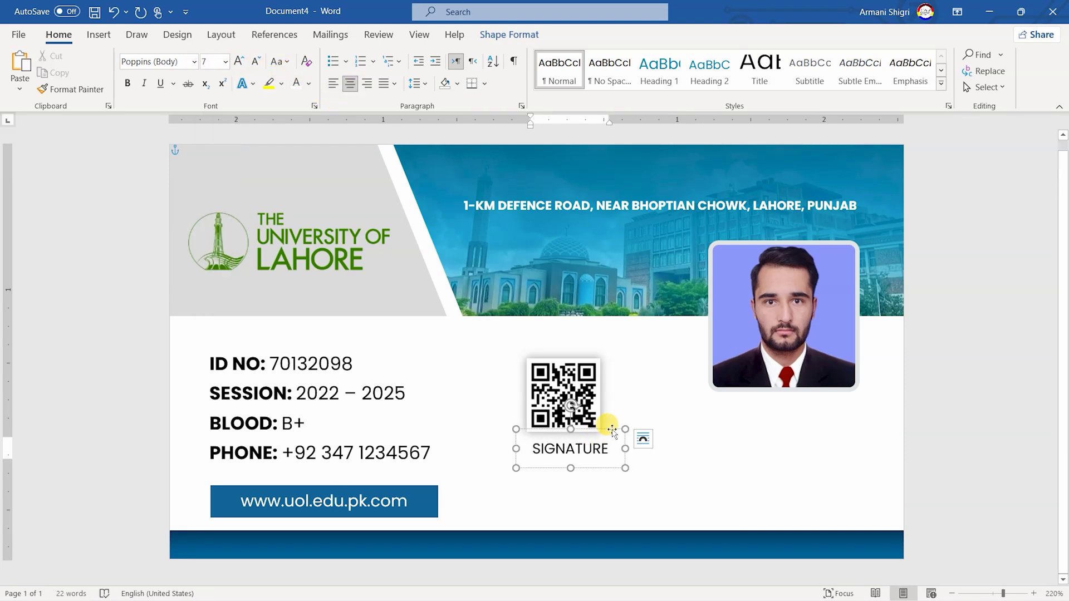
{"action": "left_click_drag", "start_coordinate": [612, 430], "coordinate": [604, 428]}
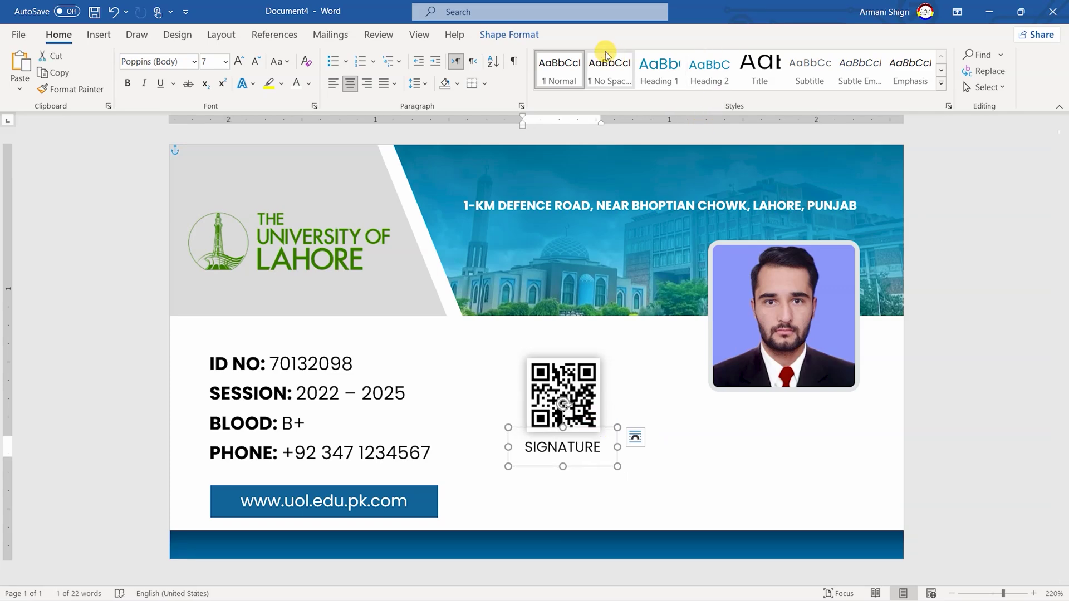
Position the SIGNATURE box at 2.31" horizontal and 1.94" vertical
{"action": "left_click", "coordinate": [509, 35]}
{"action": "left_click", "coordinate": [746, 58]}
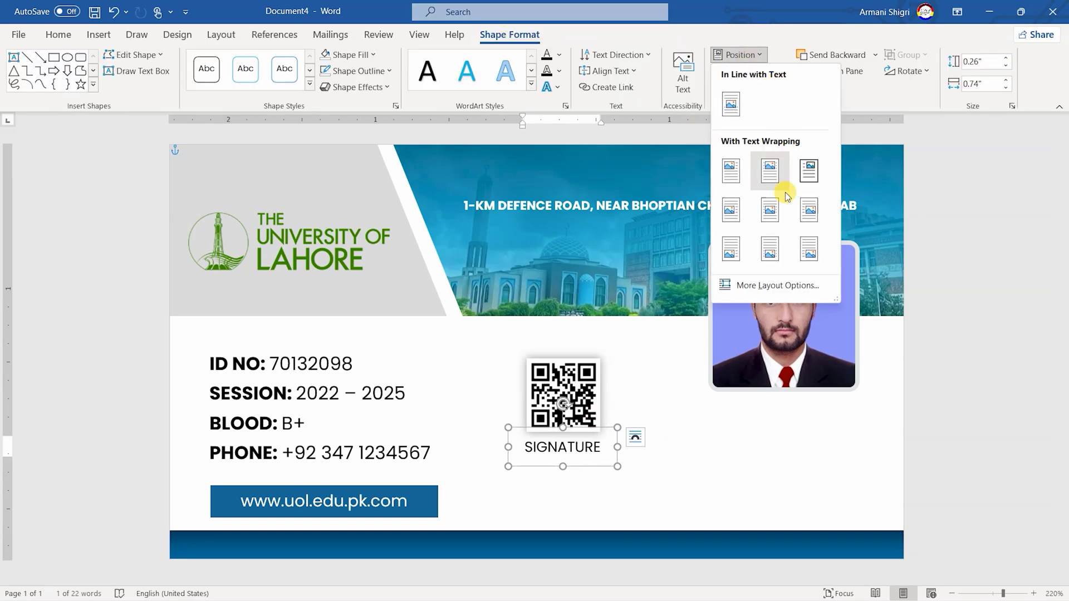
{"action": "left_click", "coordinate": [774, 284]}
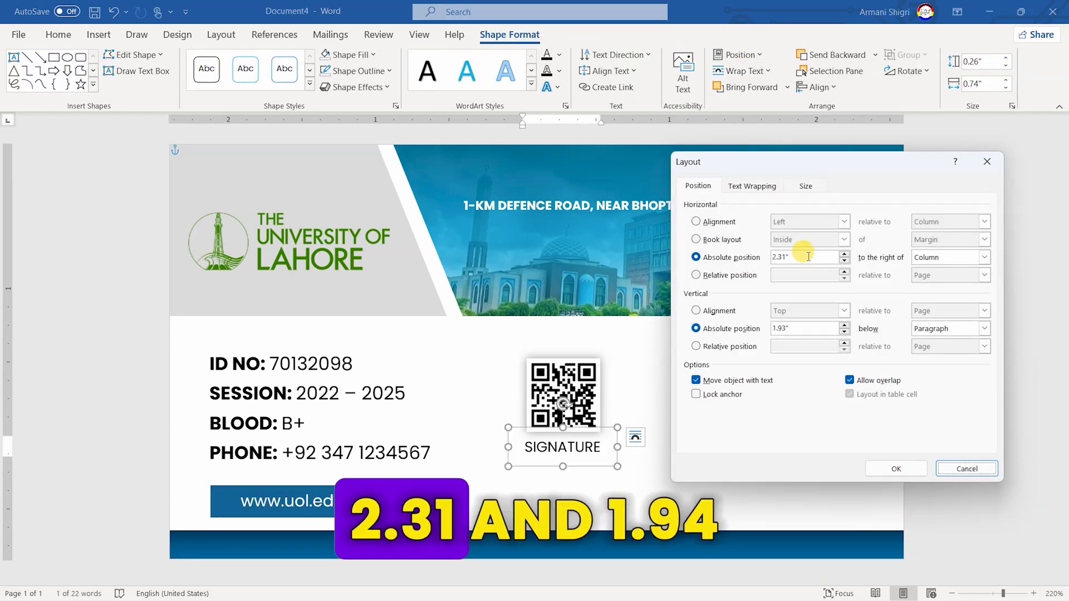
{"action": "left_click", "coordinate": [806, 328]}
{"action": "key", "text": "BackSpace"}
{"action": "type", "text": "4"}
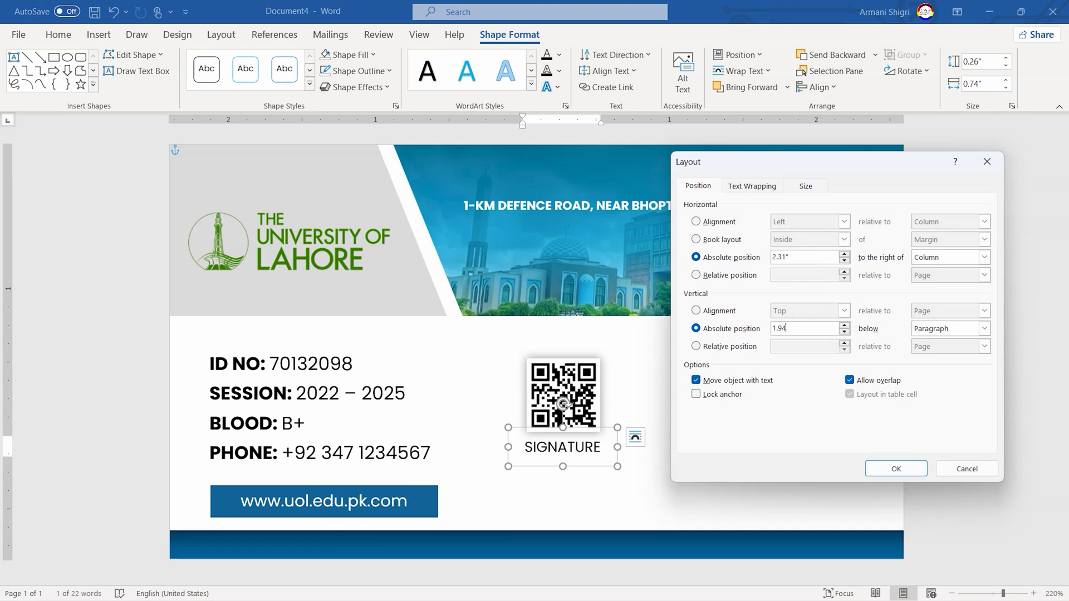
{"action": "key", "text": "Return"}
Draw a thin dark blue bar with no outline below SIGNATURE
{"action": "left_click", "coordinate": [585, 479]}
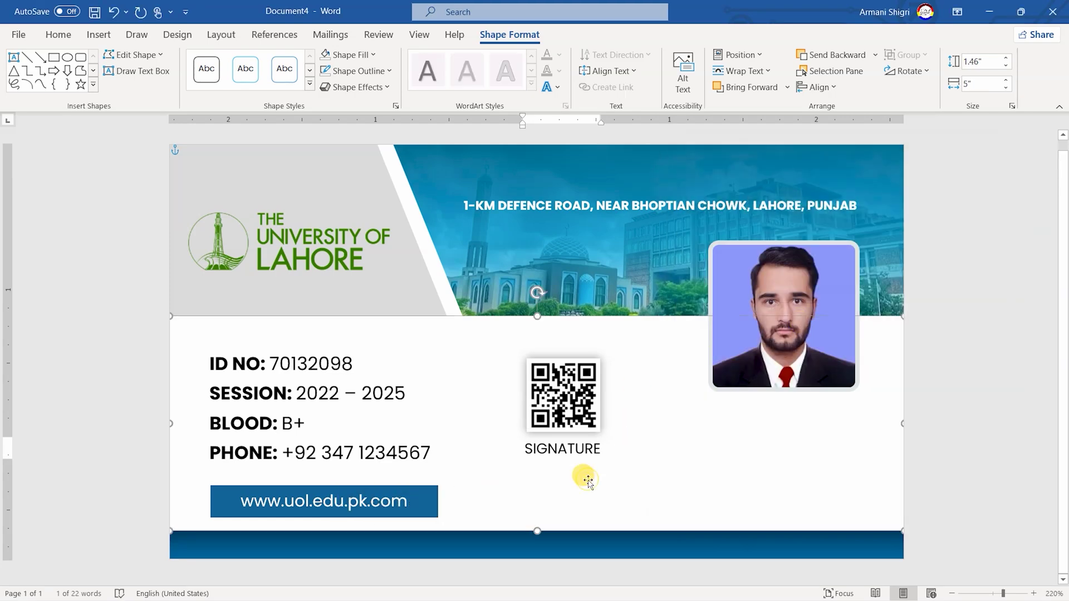
{"action": "left_click", "coordinate": [53, 56]}
{"action": "left_click_drag", "start_coordinate": [504, 468], "coordinate": [631, 480]}
{"action": "left_click", "coordinate": [366, 73]}
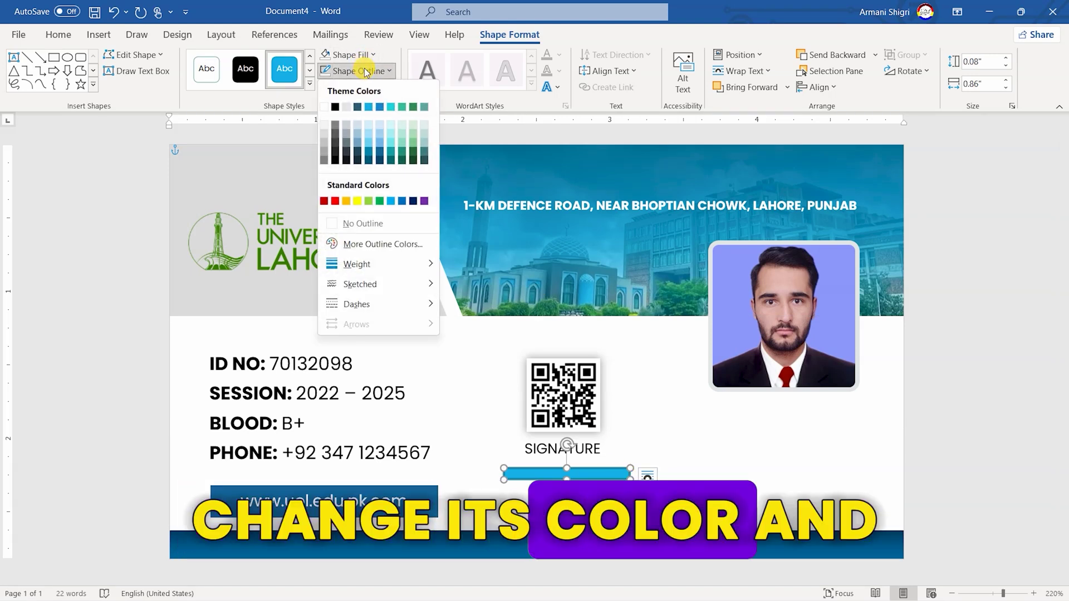
{"action": "left_click", "coordinate": [357, 220]}
{"action": "left_click", "coordinate": [351, 56]}
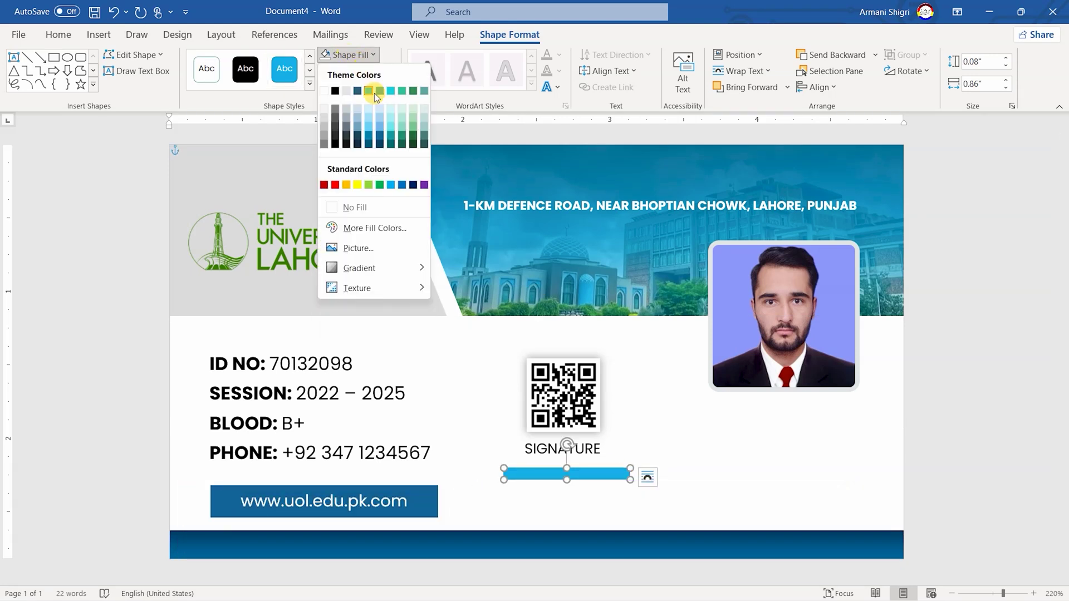
{"action": "left_click", "coordinate": [382, 132]}
Size the bar to 0.01" high by 0.51" wide
{"action": "left_click", "coordinate": [982, 62]}
{"action": "type", "text": "0.01"}
{"action": "key", "text": "Return"}
{"action": "left_click", "coordinate": [978, 84]}
{"action": "type", "text": "0.51"}
{"action": "key", "text": "Return"}
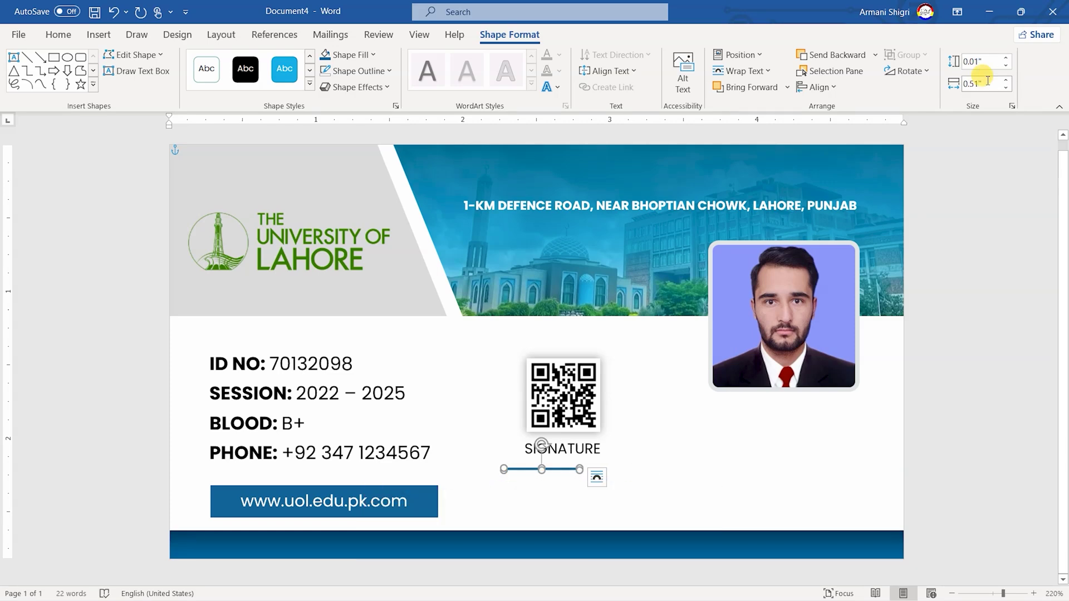
Set the line's horizontal position to 2.42"
{"action": "left_click", "coordinate": [737, 55]}
{"action": "left_click", "coordinate": [770, 282]}
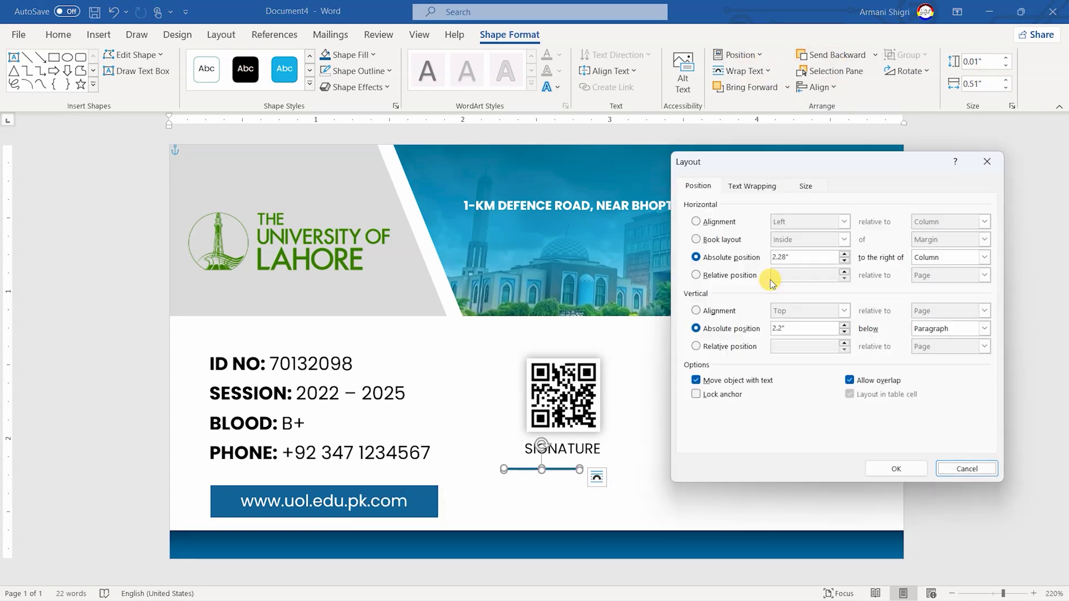
{"action": "triple_click", "coordinate": [805, 257]}
{"action": "type", "text": "2.42"}
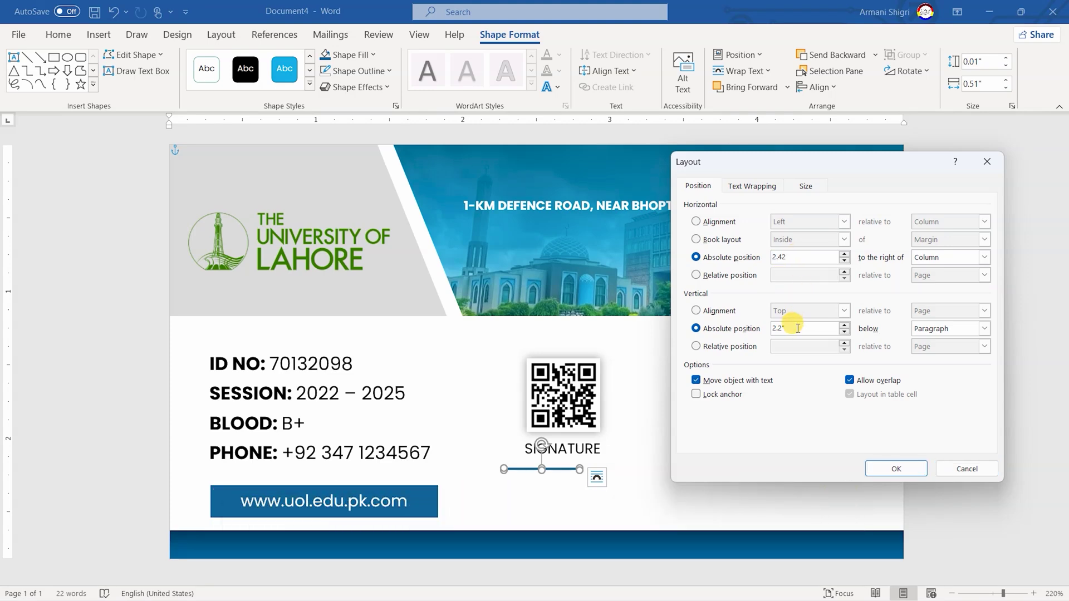
{"action": "key", "text": "Return"}
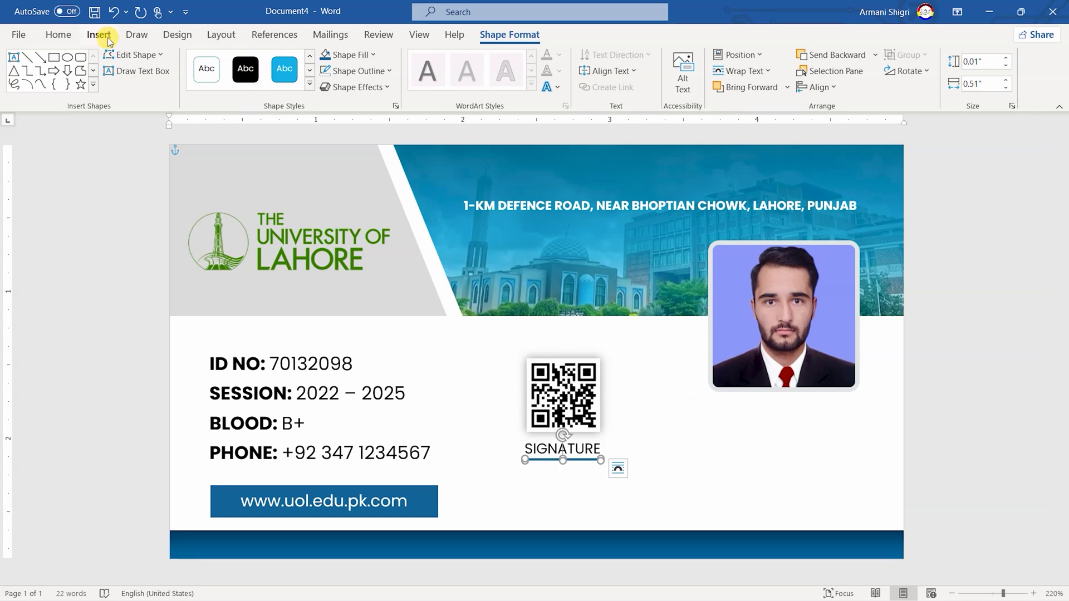
{"action": "left_click", "coordinate": [99, 35]}
Insert signature.png from this device and set it In Front of Text
{"action": "left_click", "coordinate": [141, 73]}
{"action": "left_click", "coordinate": [174, 130]}
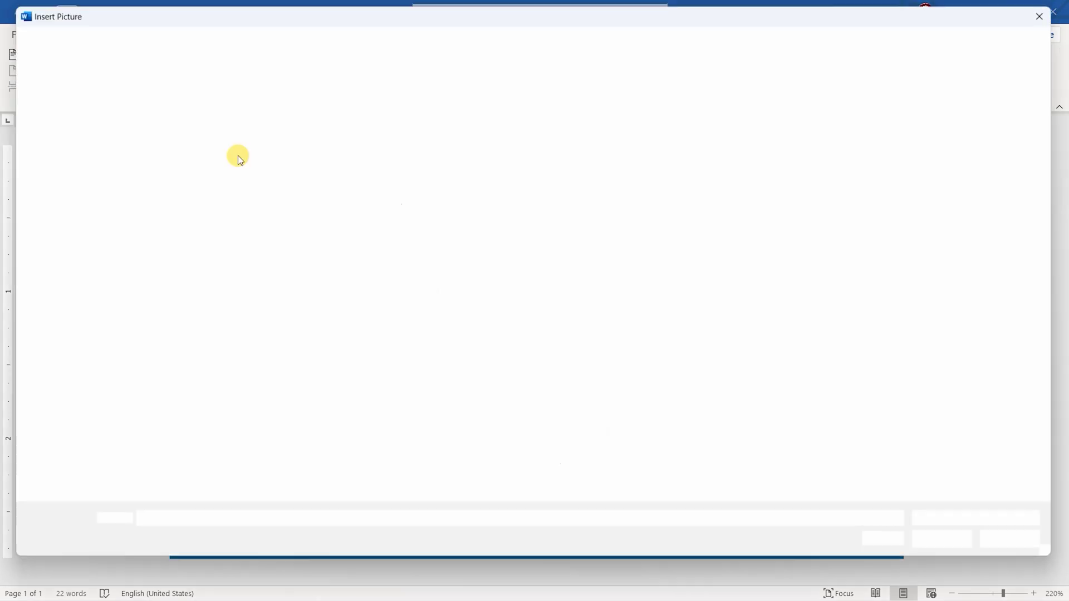
{"action": "double_click", "coordinate": [400, 146]}
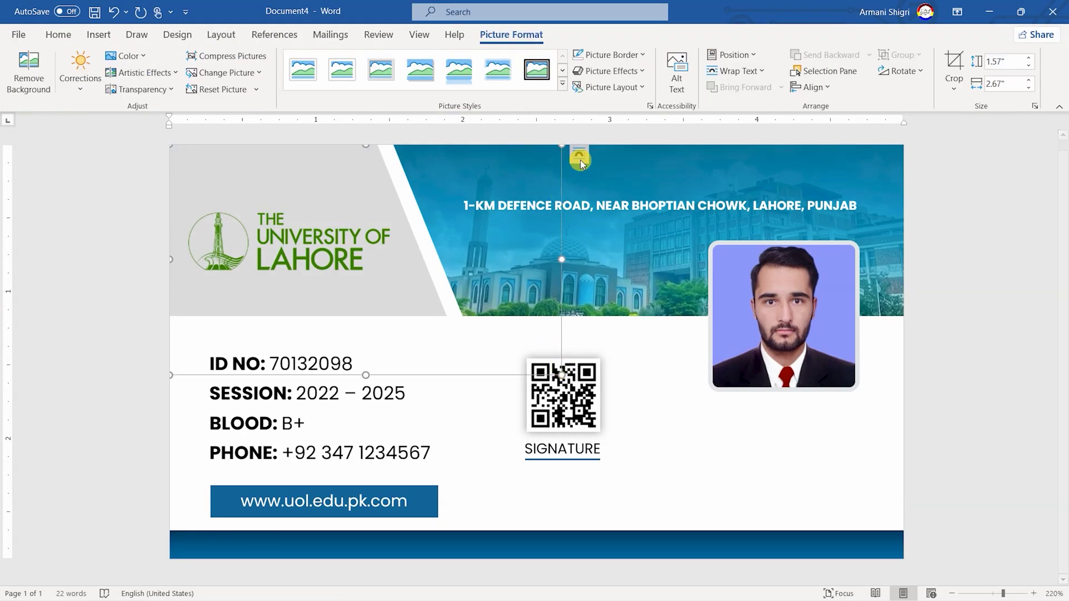
{"action": "left_click", "coordinate": [579, 154]}
{"action": "left_click", "coordinate": [671, 282]}
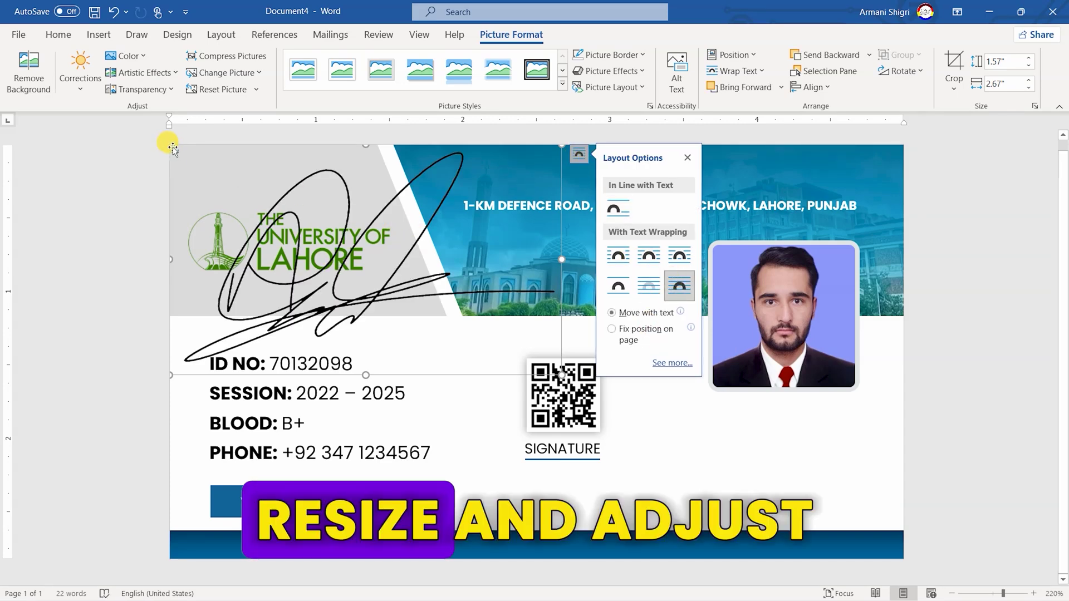
Shrink the signature to 0.3" × 0.51" under the SIGNATURE line, then draw a text box below the photo
{"action": "left_click_drag", "start_coordinate": [557, 374], "coordinate": [387, 272]}
{"action": "left_click_drag", "start_coordinate": [279, 209], "coordinate": [569, 448]}
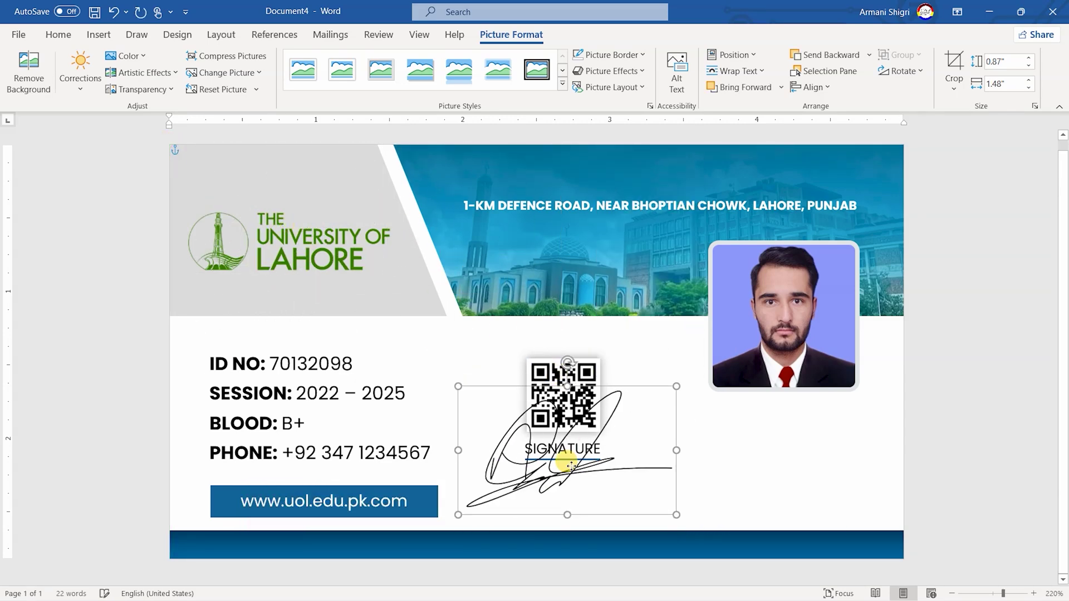
{"action": "scroll", "coordinate": [718, 476], "scroll_direction": "up", "scroll_amount": 13, "text": "ctrl"}
{"action": "scroll", "coordinate": [718, 476], "scroll_direction": "up", "scroll_amount": 1, "text": "ctrl"}
{"action": "scroll", "coordinate": [811, 578], "scroll_direction": "right", "scroll_amount": 5}
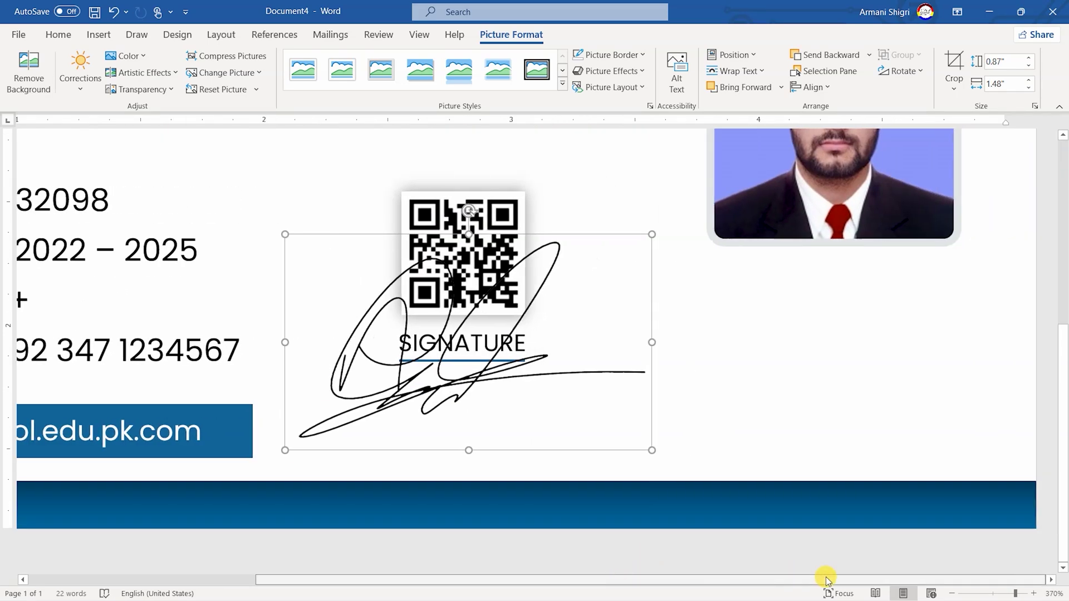
{"action": "left_click_drag", "start_coordinate": [567, 266], "coordinate": [489, 312]}
{"action": "left_click_drag", "start_coordinate": [335, 389], "coordinate": [453, 399]}
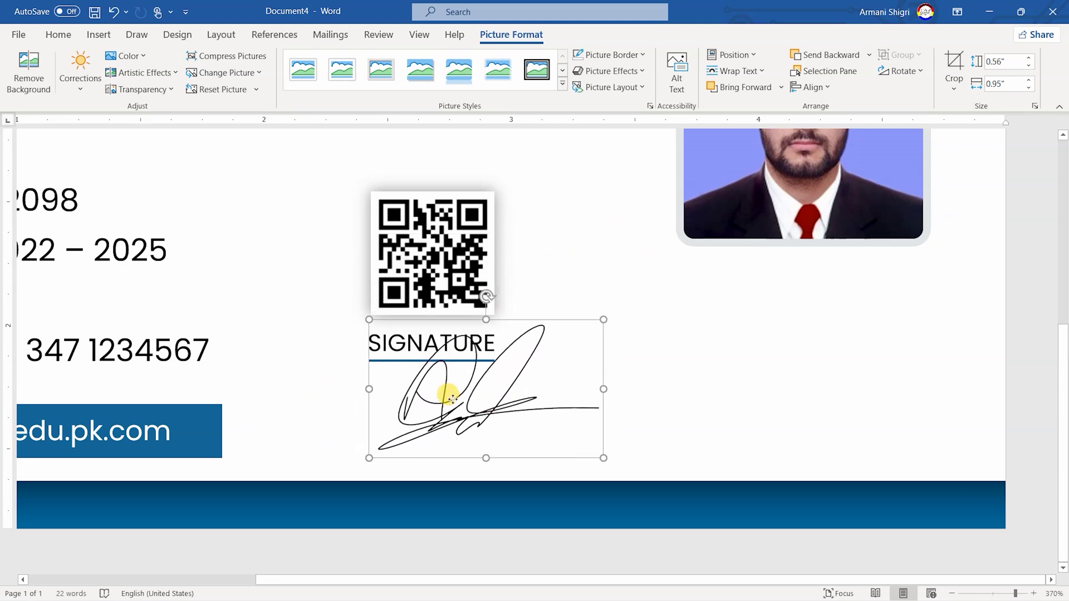
{"action": "mouse_move", "coordinate": [604, 458]}
{"action": "left_mouse_down"}
{"action": "mouse_move", "coordinate": [511, 444]}
{"action": "mouse_move", "coordinate": [472, 379]}
{"action": "mouse_move", "coordinate": [455, 421]}
{"action": "left_mouse_up"}
{"action": "left_click", "coordinate": [436, 281]}
{"action": "left_click", "coordinate": [144, 71]}
{"action": "left_click_drag", "start_coordinate": [642, 275], "coordinate": [914, 333]}
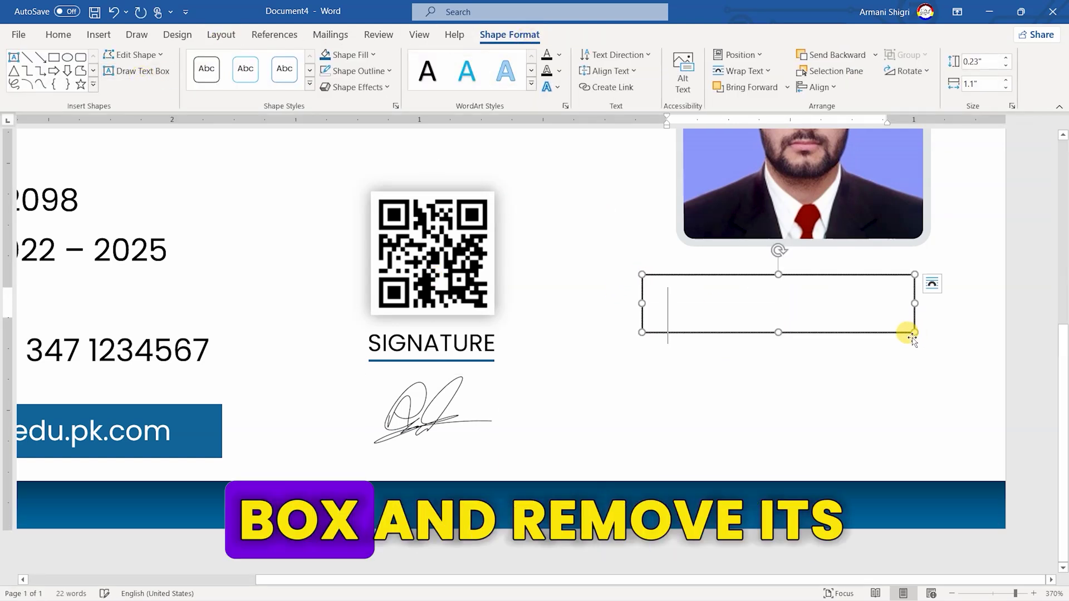
Remove the text box's fill and outline and size it 0.42" × 1.35"
{"action": "left_click", "coordinate": [369, 55]}
{"action": "left_click", "coordinate": [384, 203]}
{"action": "left_click", "coordinate": [363, 72]}
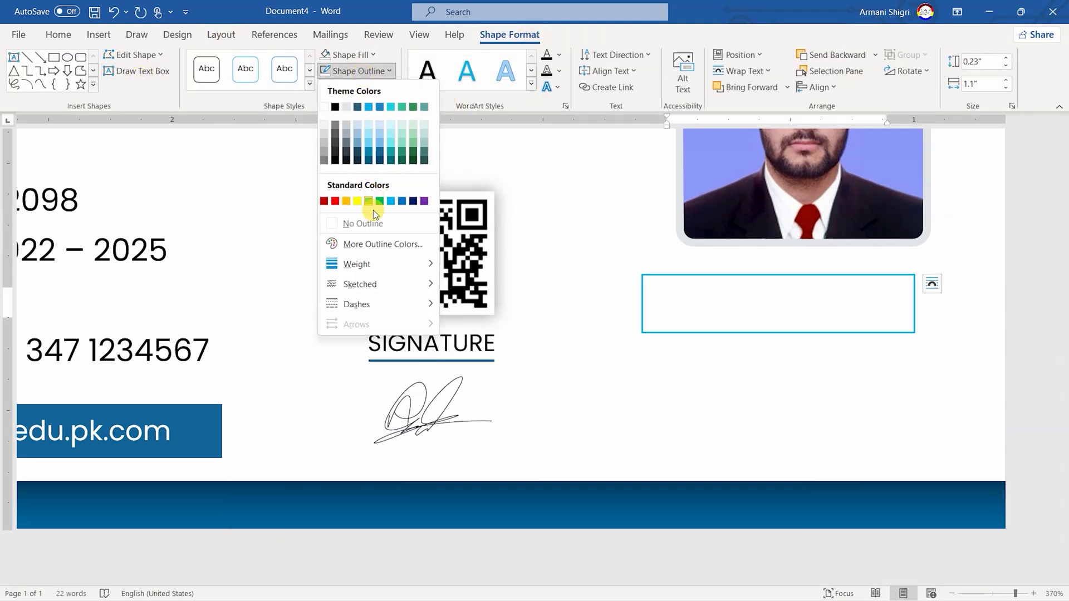
{"action": "left_click", "coordinate": [360, 223]}
{"action": "left_click", "coordinate": [983, 61]}
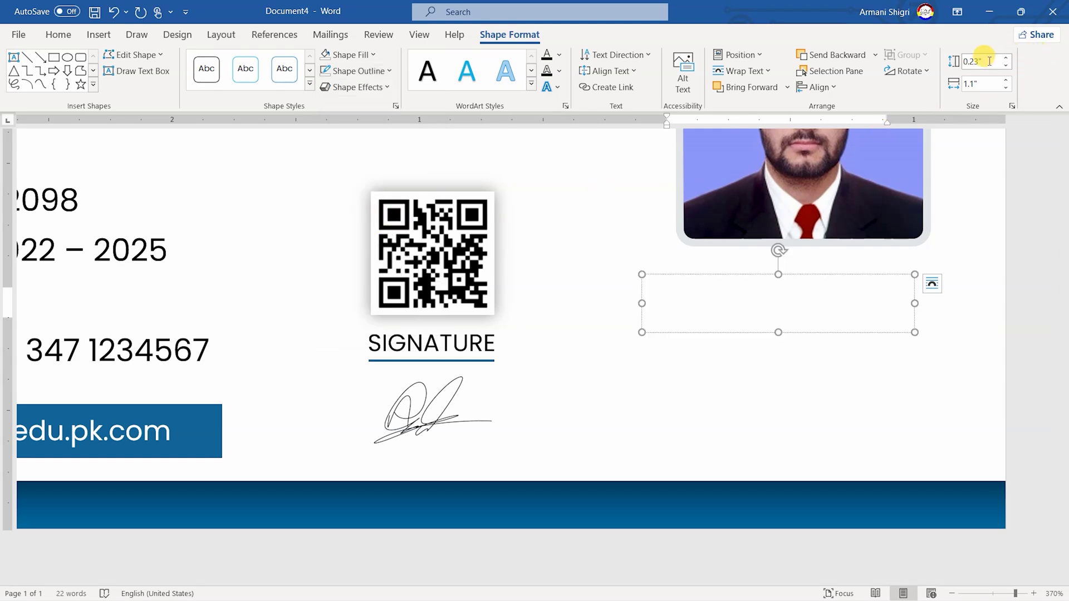
{"action": "type", "text": "0.42"}
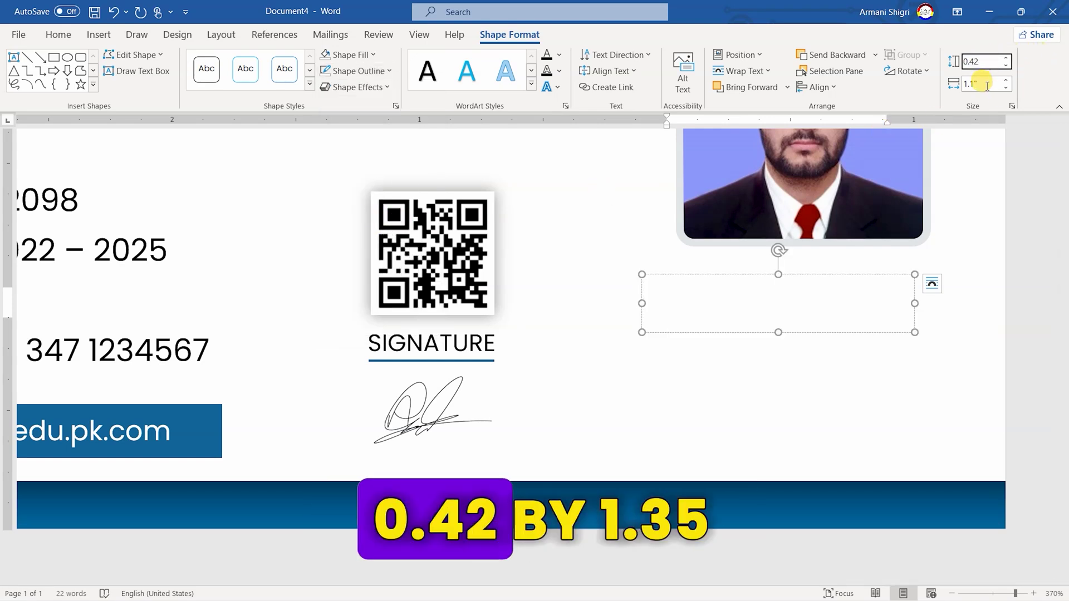
{"action": "key", "text": "Tab"}
{"action": "type", "text": "1.35"}
{"action": "key", "text": "Return"}
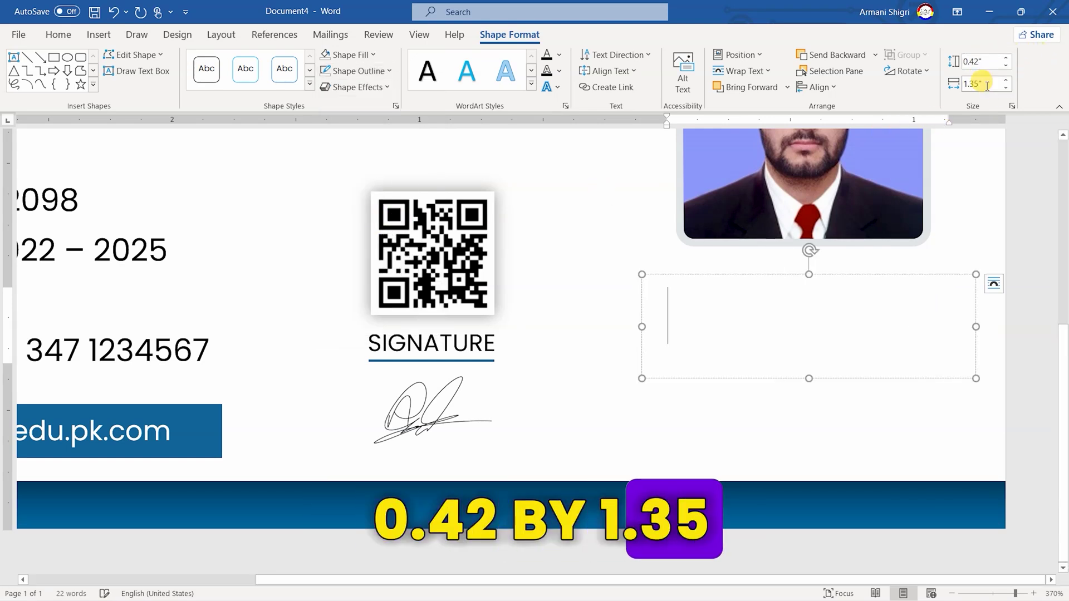
Position the text box 3.5" across and 1.66" down beneath the photo
{"action": "left_click", "coordinate": [741, 55]}
{"action": "left_click", "coordinate": [778, 285]}
{"action": "left_click_drag", "start_coordinate": [679, 173], "coordinate": [263, 138]}
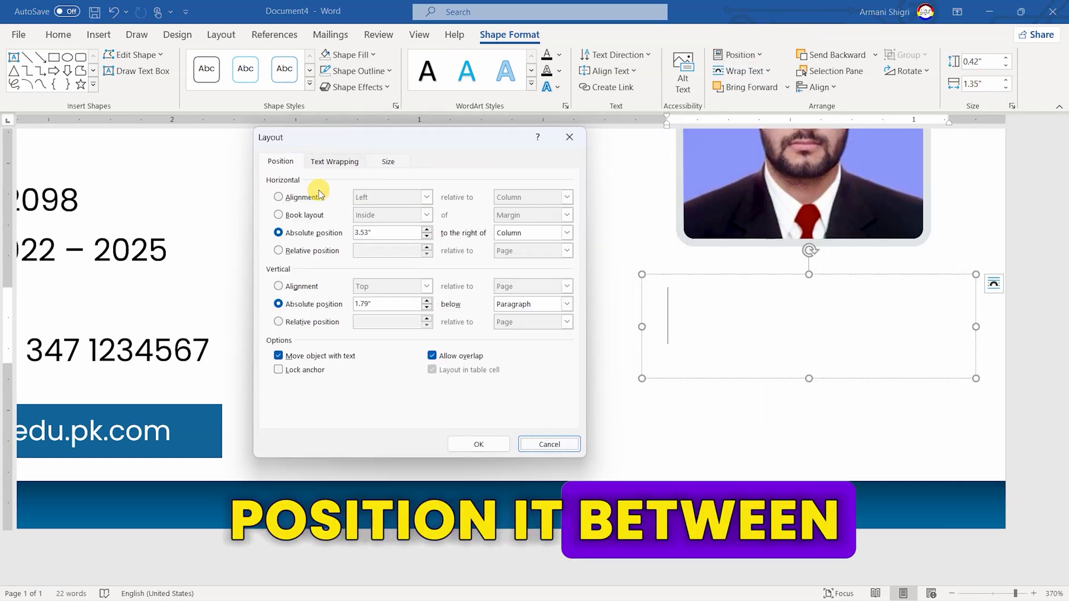
{"action": "double_click", "coordinate": [397, 232]}
{"action": "type", "text": "3.5"}
{"action": "left_click", "coordinate": [393, 303]}
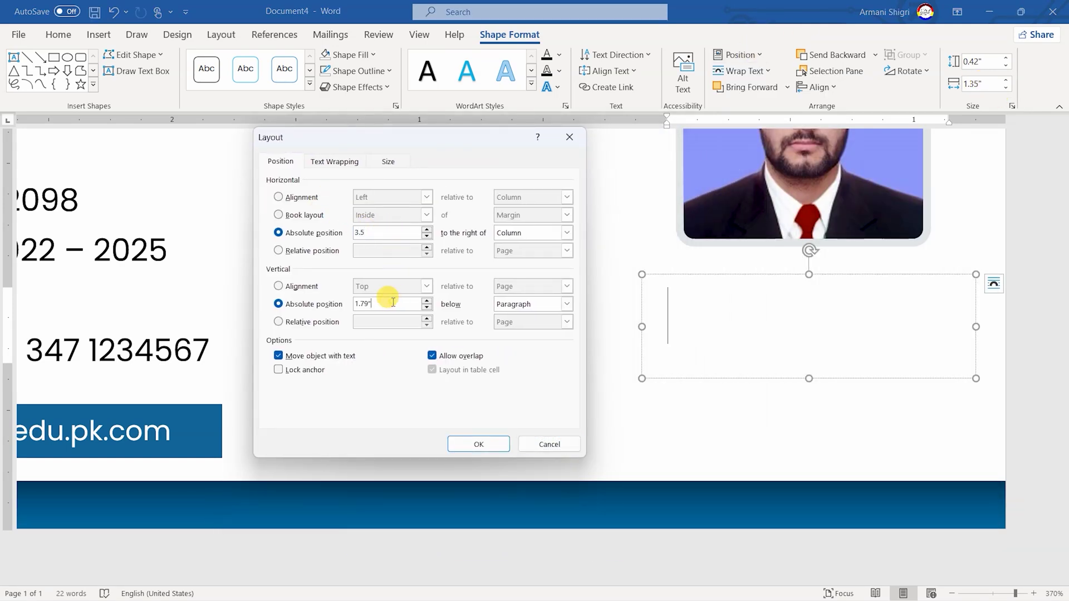
{"action": "key", "text": "Return"}
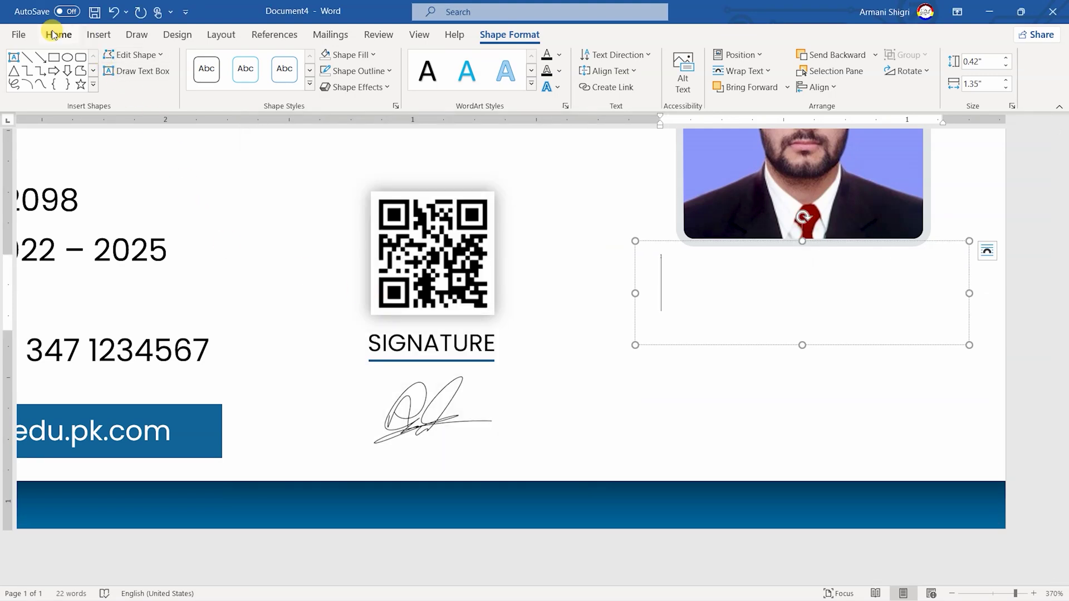
{"action": "left_click", "coordinate": [58, 34]}
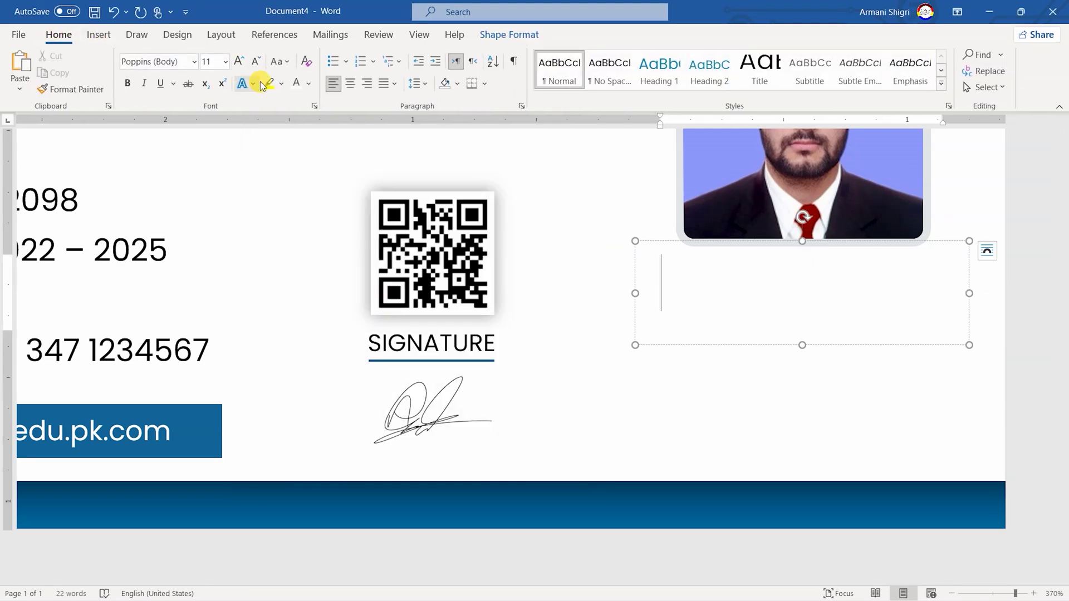
Set the font's character spacing to Condensed by 0.9 pt
{"action": "left_click", "coordinate": [314, 106]}
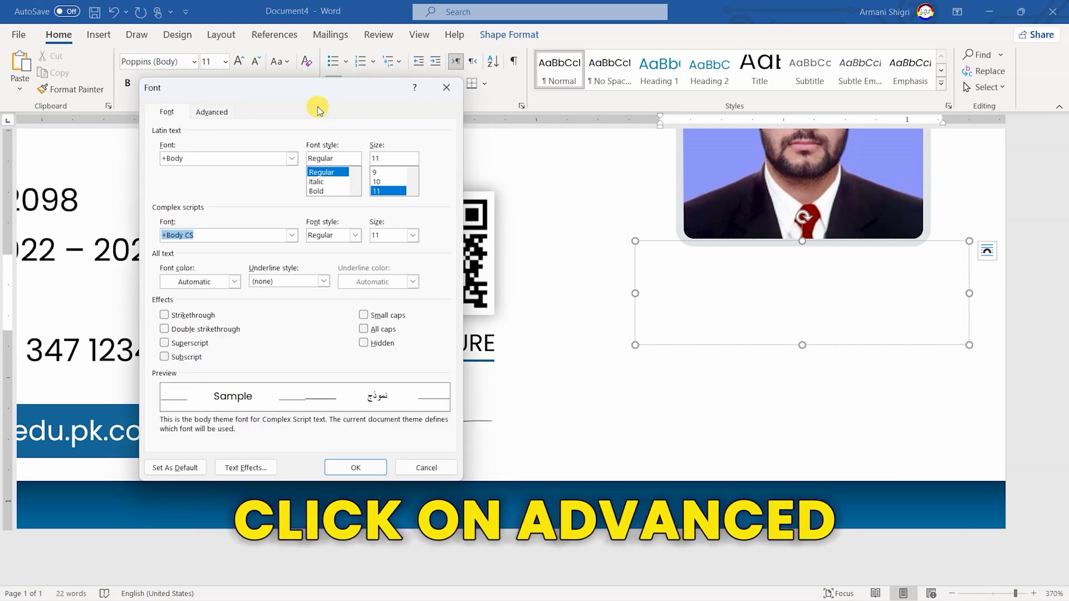
{"action": "left_click", "coordinate": [220, 113]}
{"action": "left_click", "coordinate": [280, 168]}
{"action": "left_click", "coordinate": [276, 197]}
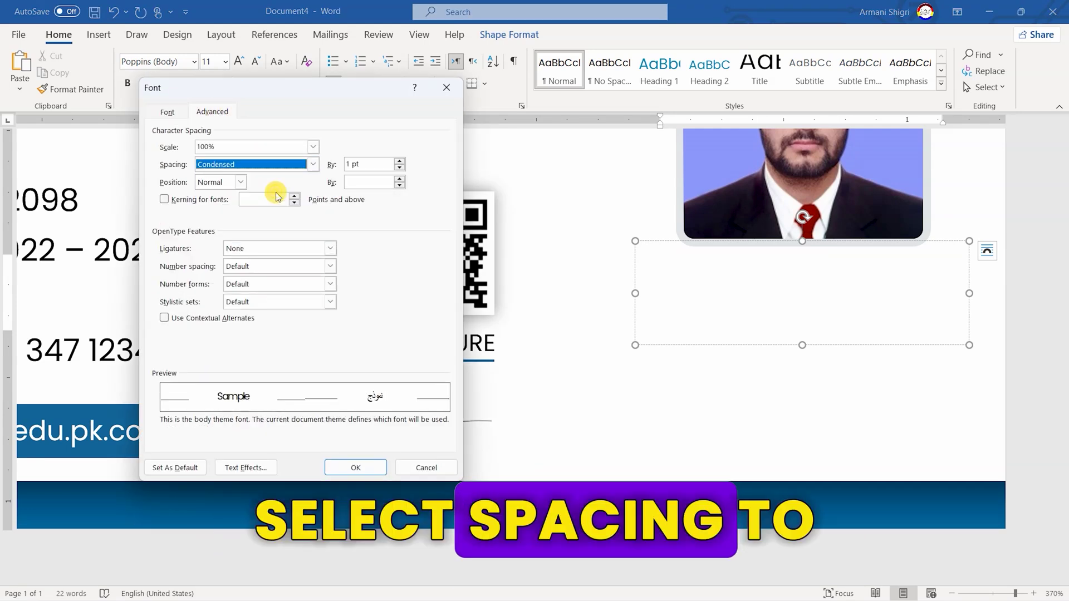
{"action": "left_click", "coordinate": [381, 165]}
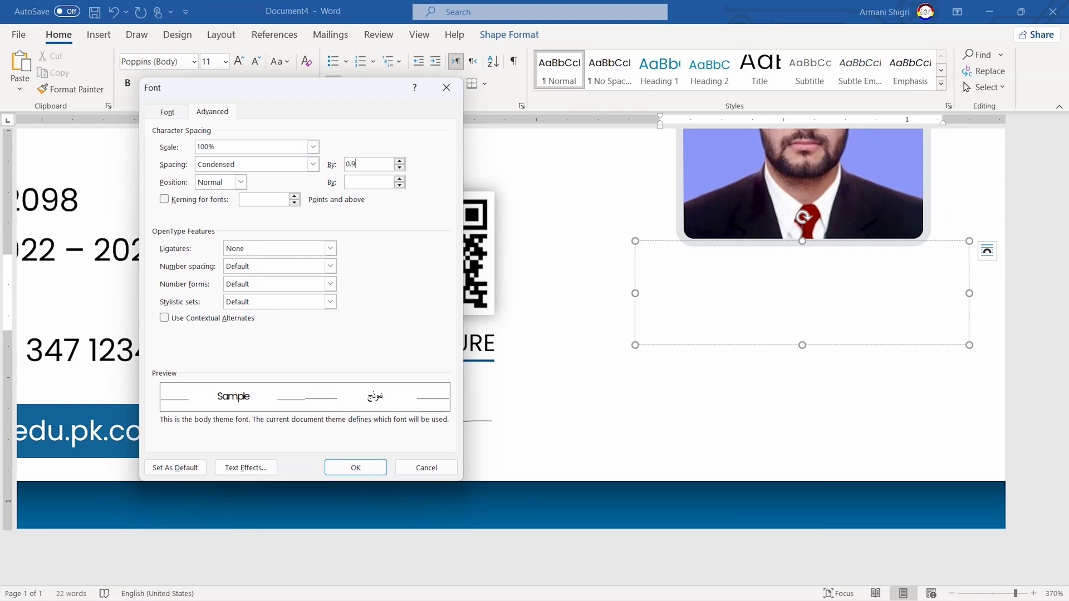
{"action": "key", "text": "Return"}
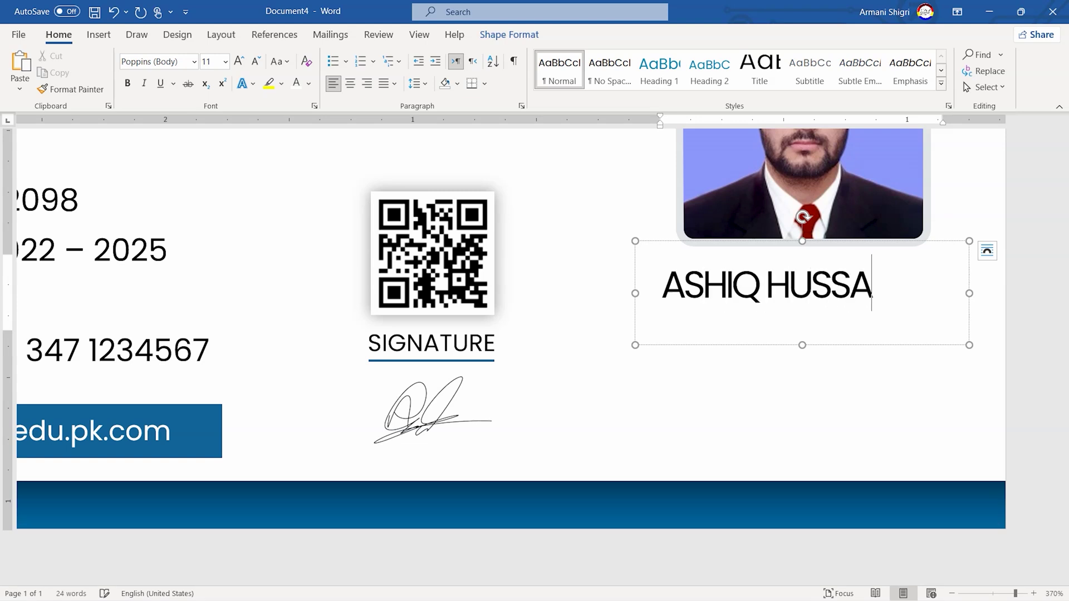
Type the cardholder's full name in capitals, centred and coloured dark blue
{"action": "key", "text": "ctrl+a"}
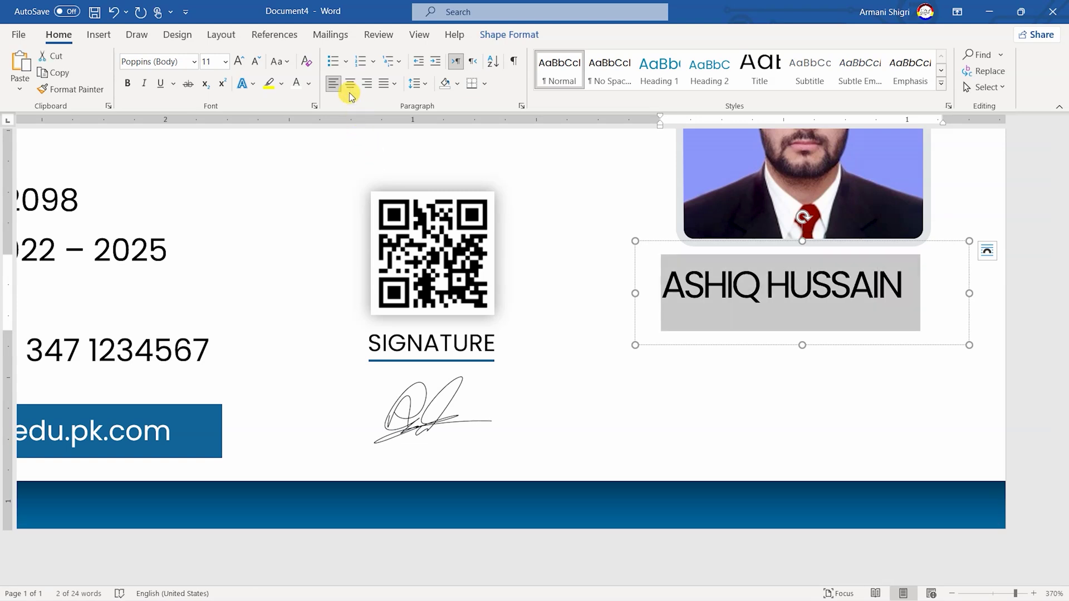
{"action": "left_click", "coordinate": [350, 83]}
{"action": "left_click", "coordinate": [309, 84]}
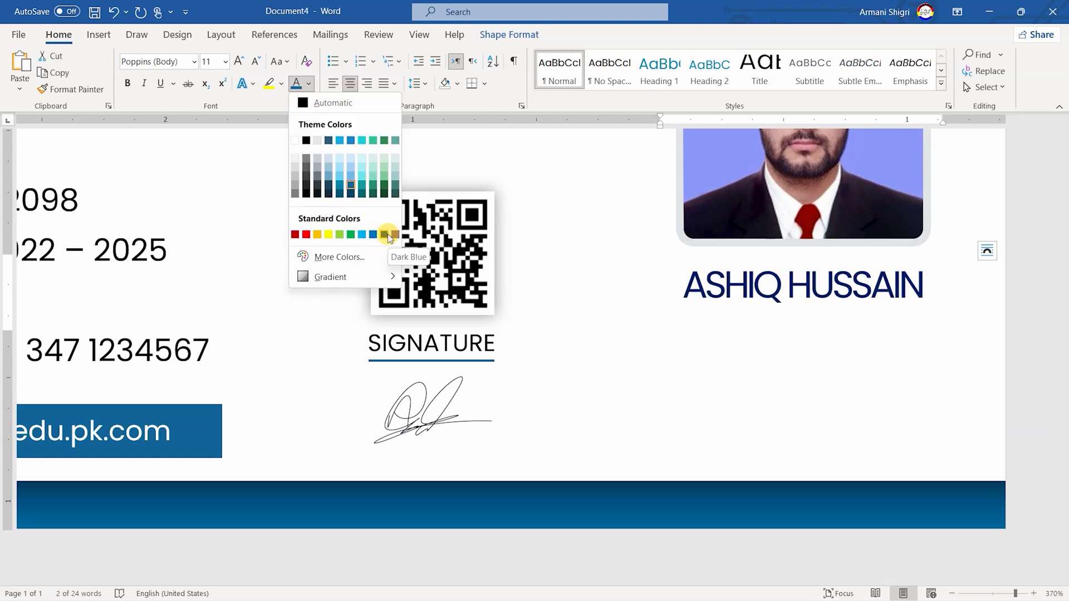
{"action": "left_click", "coordinate": [388, 233]}
{"action": "left_click", "coordinate": [734, 376]}
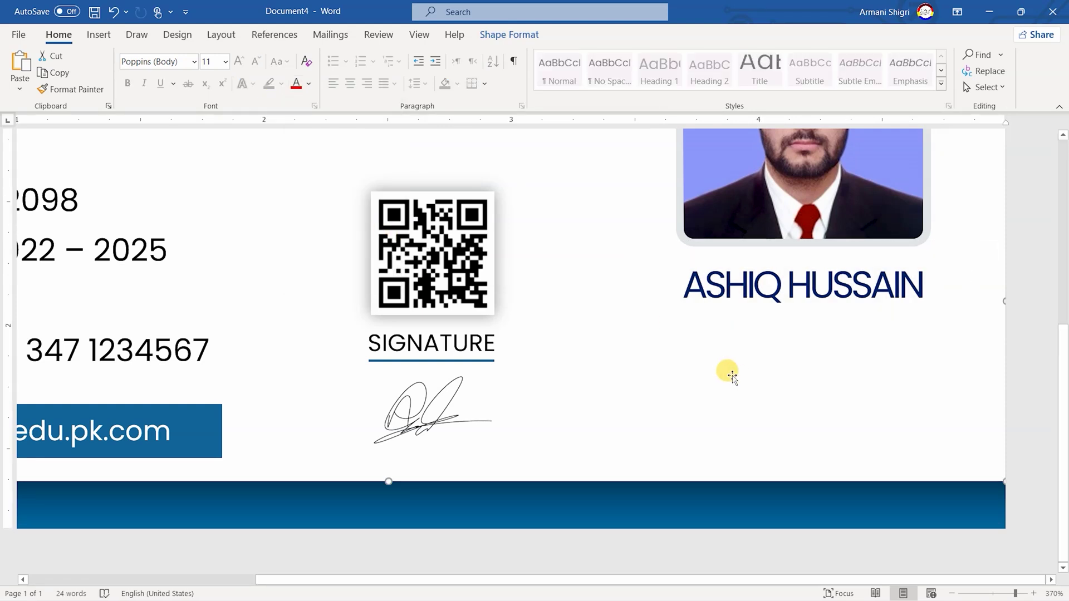
Draw a dark blue rectangle with no outline just below the name
{"action": "left_click", "coordinate": [486, 234]}
{"action": "left_click", "coordinate": [510, 34]}
{"action": "left_click", "coordinate": [53, 58]}
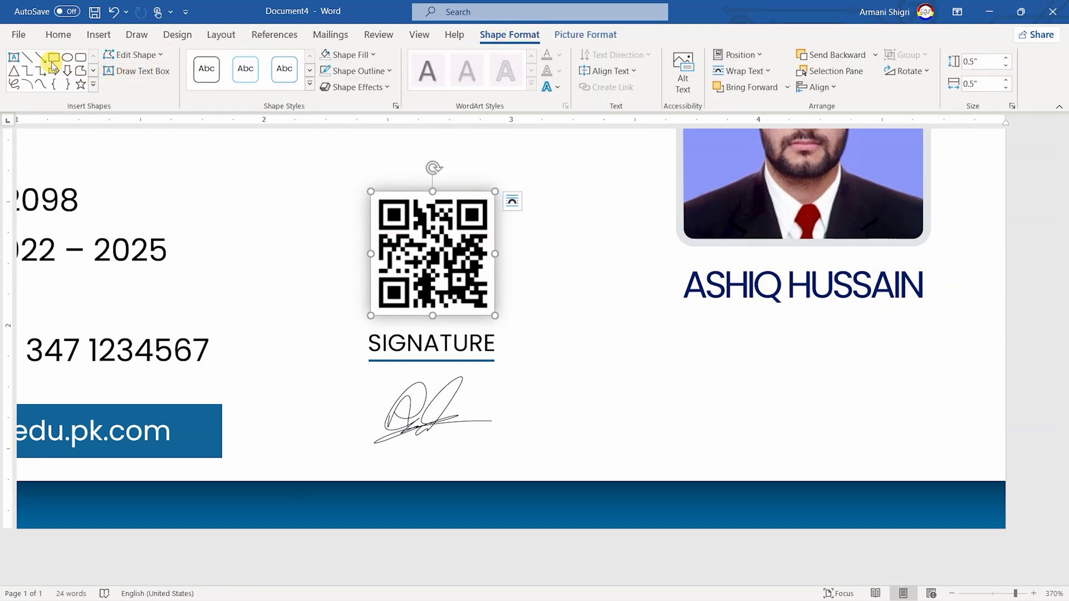
{"action": "left_click_drag", "start_coordinate": [668, 320], "coordinate": [915, 359]}
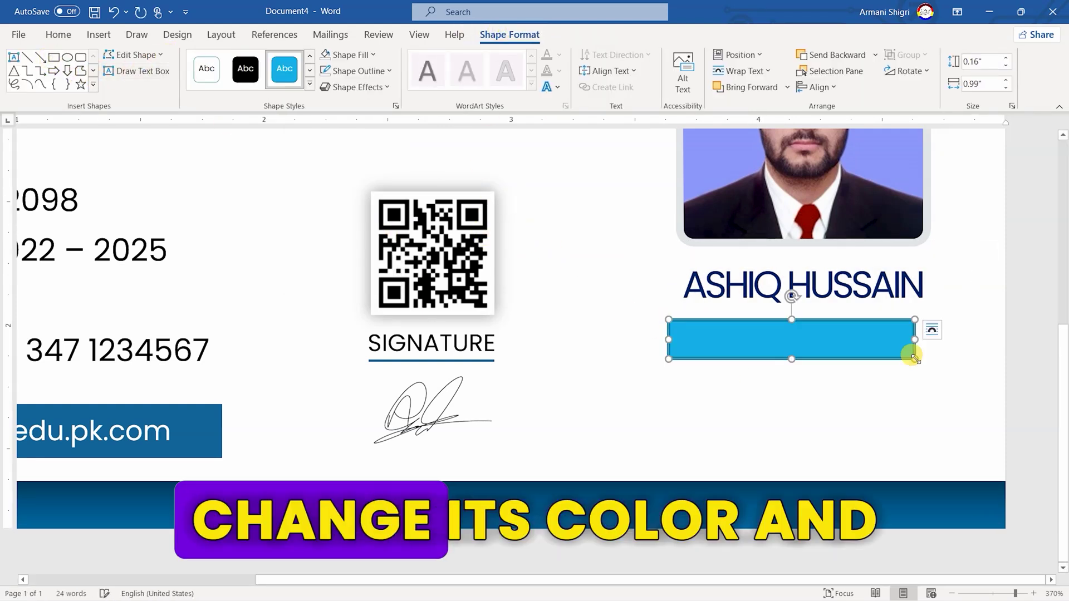
{"action": "left_click", "coordinate": [348, 54]}
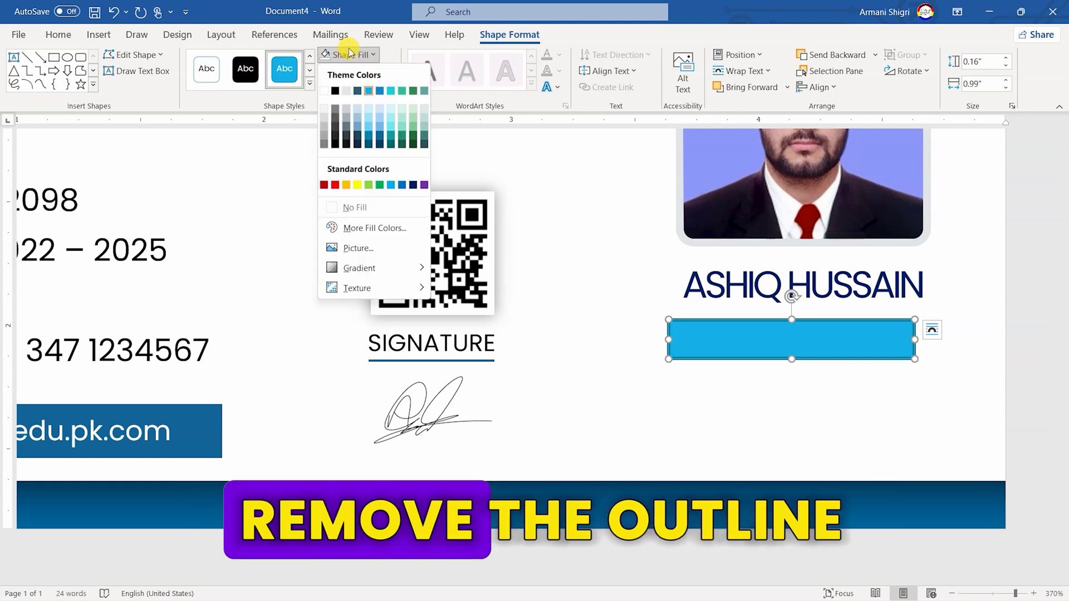
{"action": "left_click", "coordinate": [384, 133]}
{"action": "left_click", "coordinate": [374, 71]}
{"action": "left_click", "coordinate": [363, 224]}
Size the bar to 0.11" high by 1.02" wide
{"action": "left_click", "coordinate": [983, 61]}
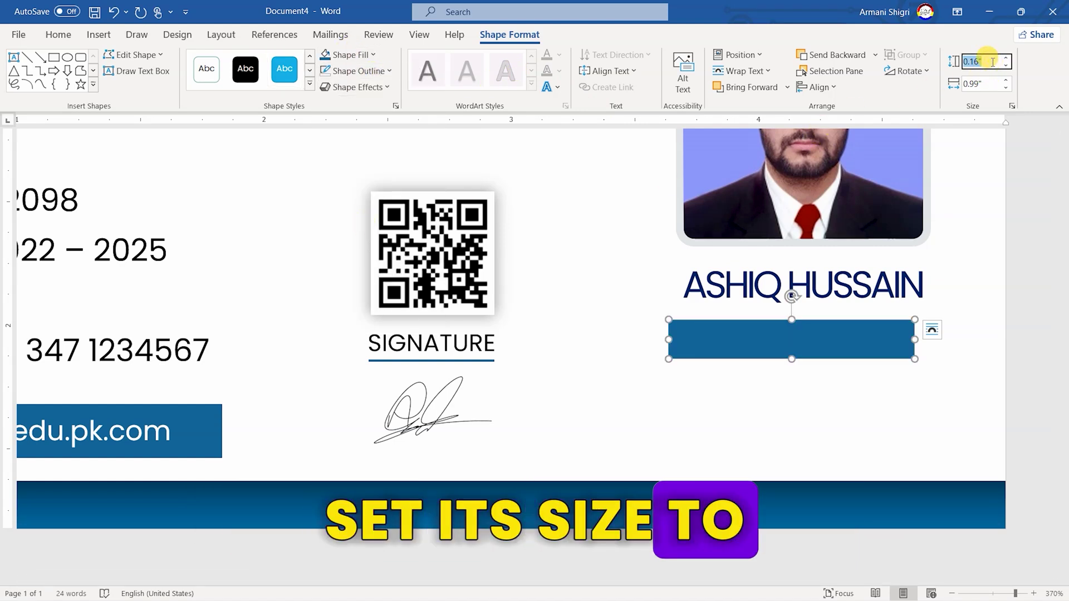
{"action": "type", "text": "0.11"}
{"action": "key", "text": "Tab"}
{"action": "type", "text": "1"}
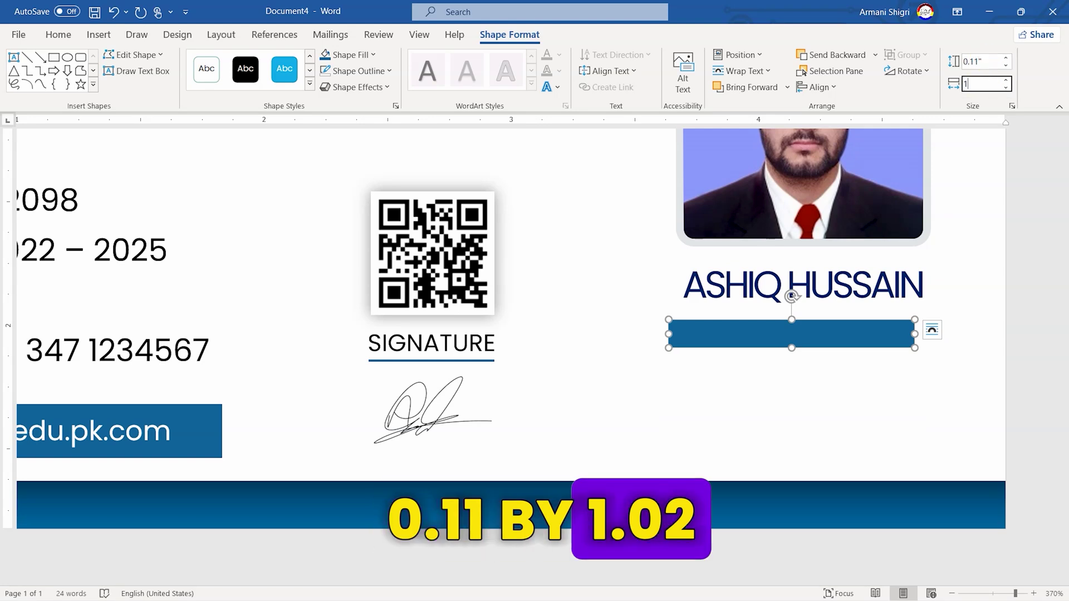
{"action": "type", "text": ".02"}
{"action": "key", "text": "Return"}
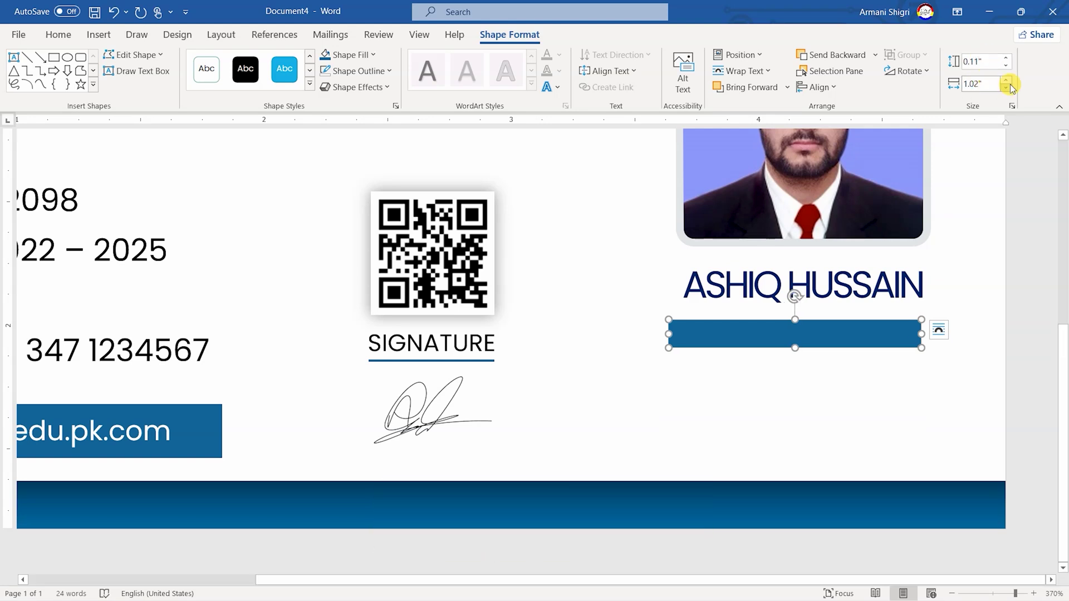
Position the bar at 3.66" horizontal and 1.99" vertical, and copy the SIGNATURE text box onto it
{"action": "left_click", "coordinate": [737, 55]}
{"action": "left_click", "coordinate": [749, 285]}
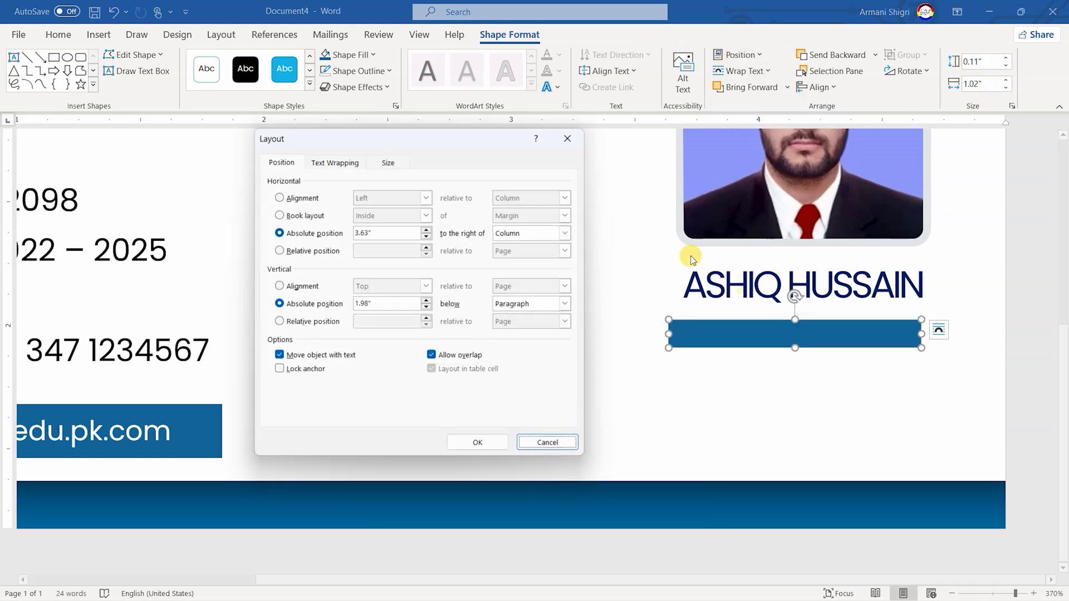
{"action": "double_click", "coordinate": [400, 233]}
{"action": "type", "text": "3."}
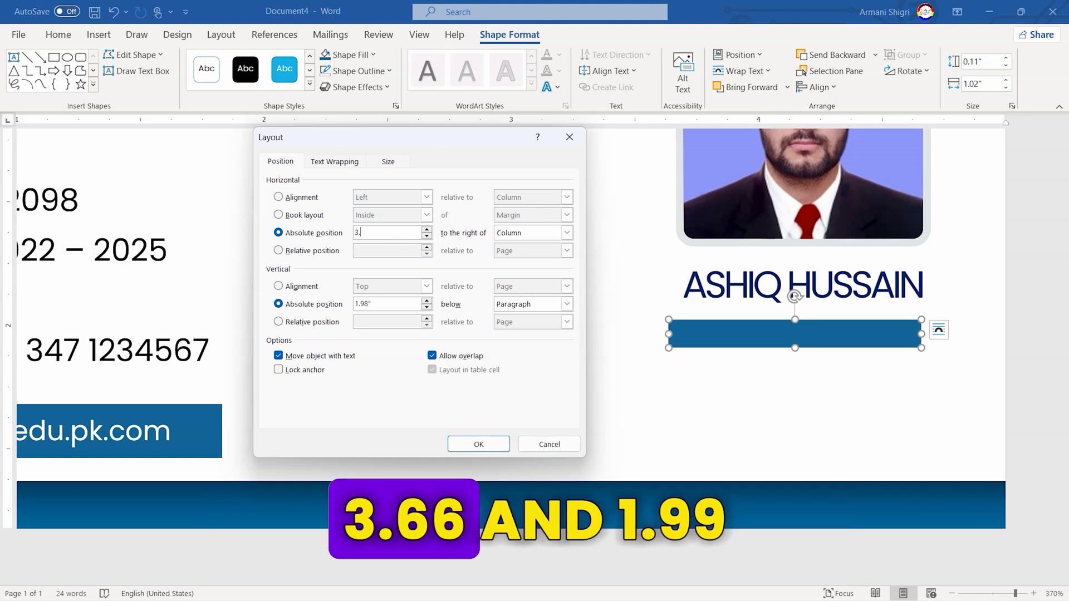
{"action": "type", "text": "66"}
{"action": "double_click", "coordinate": [390, 308]}
{"action": "type", "text": "1"}
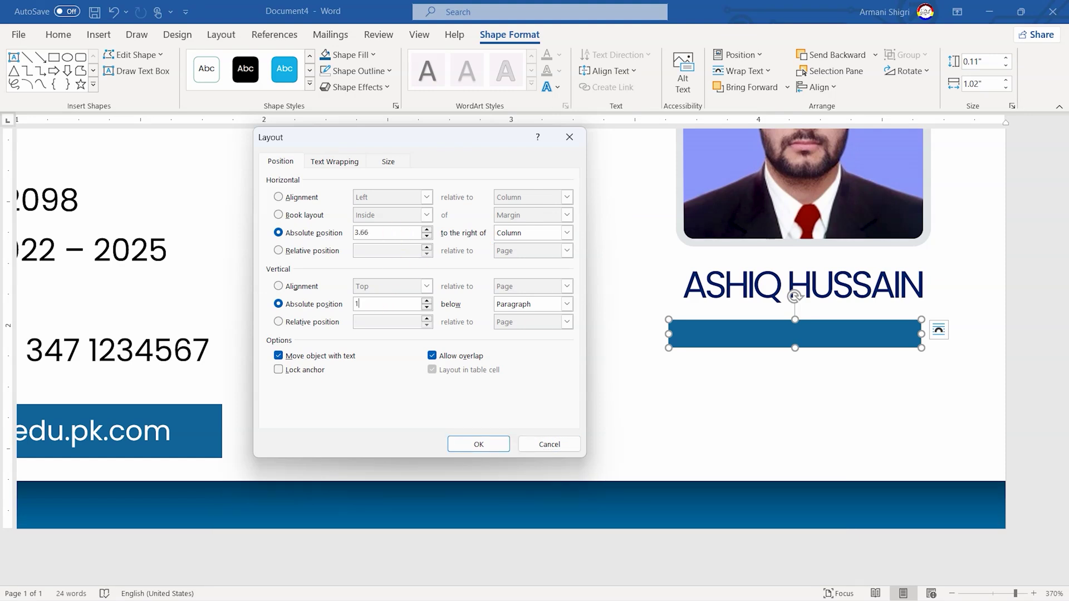
{"action": "type", "text": ".99"}
{"action": "left_click", "coordinate": [478, 444]}
{"action": "left_click", "coordinate": [477, 338]}
{"action": "left_click_drag", "start_coordinate": [470, 302], "coordinate": [781, 296]}
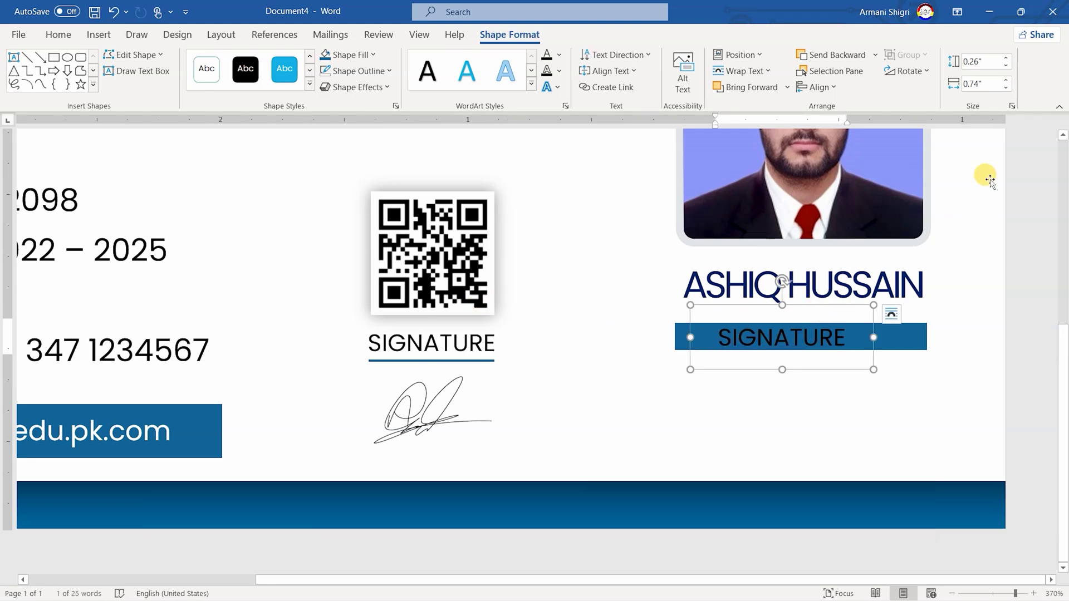
Resize the copied text box to 0.22" high and 1" wide
{"action": "type", "text": "0.22"}
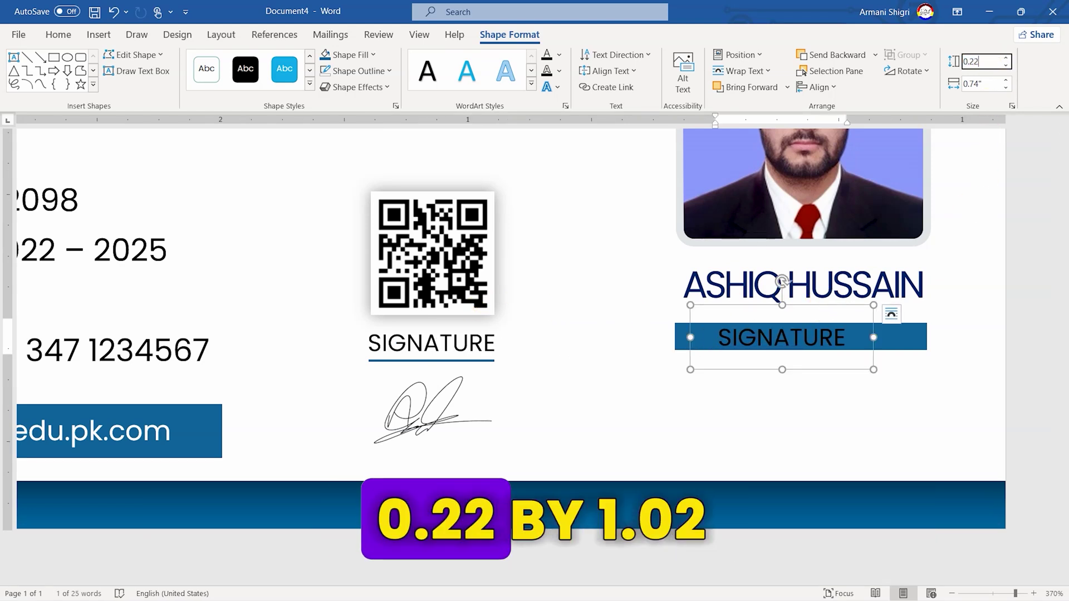
{"action": "key", "text": "Return"}
{"action": "left_click", "coordinate": [983, 83]}
{"action": "type", "text": "1.02"}
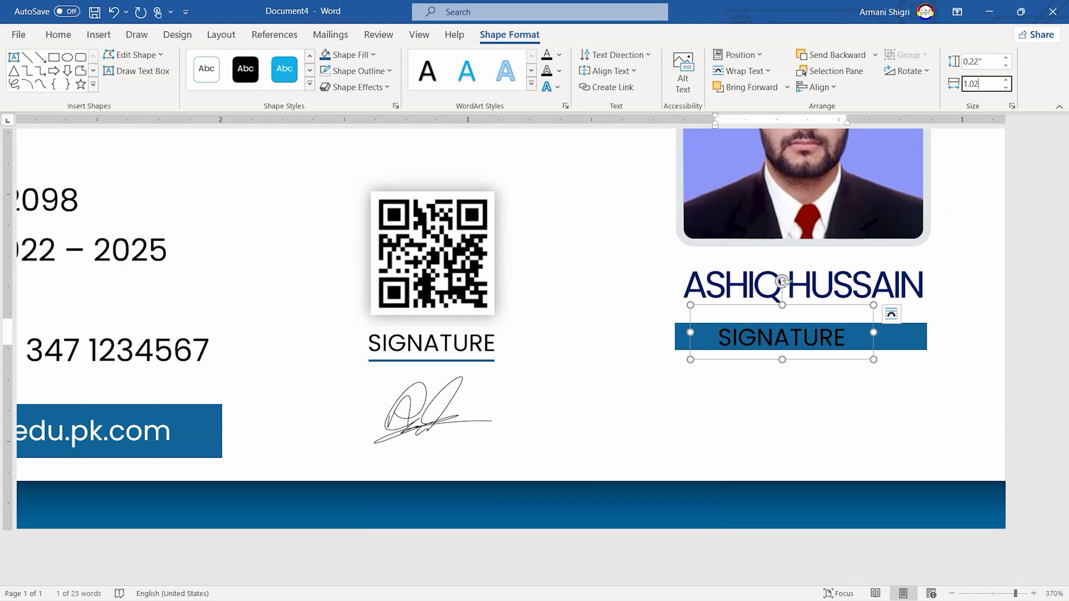
{"action": "key", "text": "Return"}
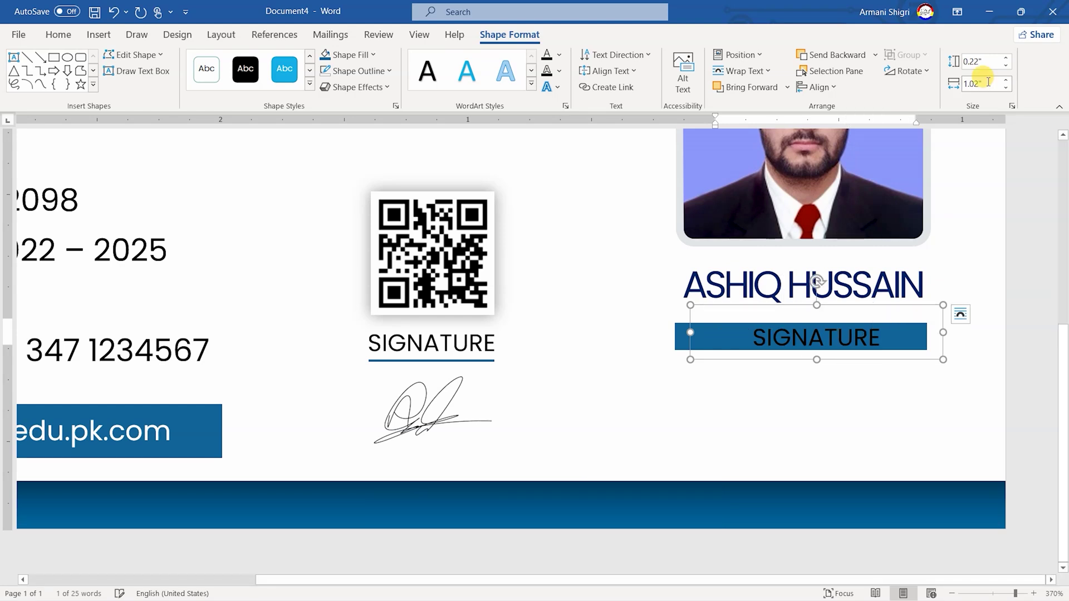
Replace SIGNATURE with 'Video Editor' one size smaller, in white text
{"action": "double_click", "coordinate": [782, 348]}
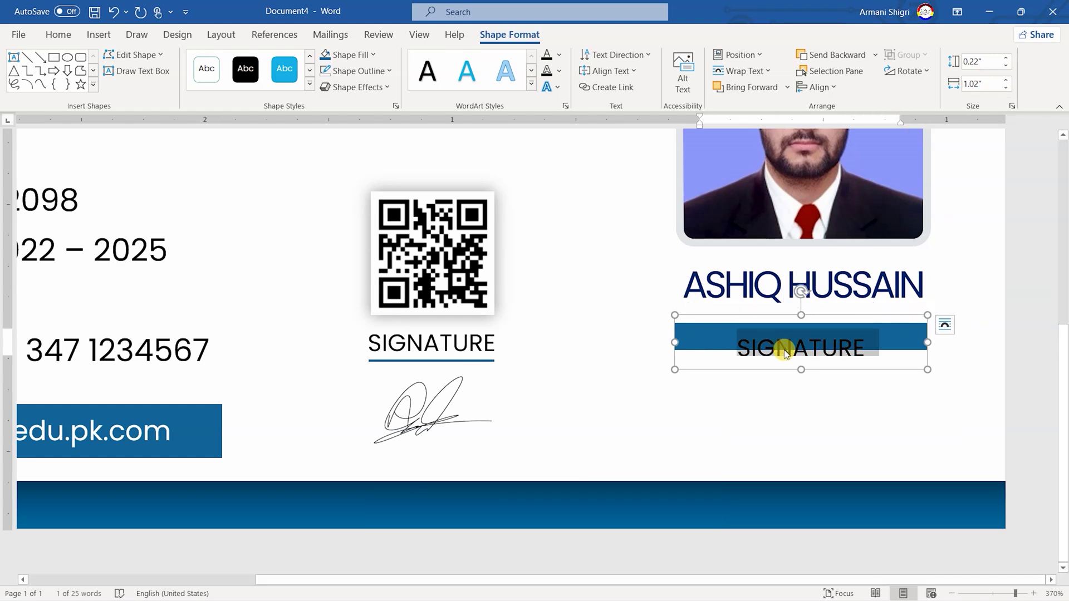
{"action": "left_click", "coordinate": [58, 34]}
{"action": "left_click", "coordinate": [254, 63]}
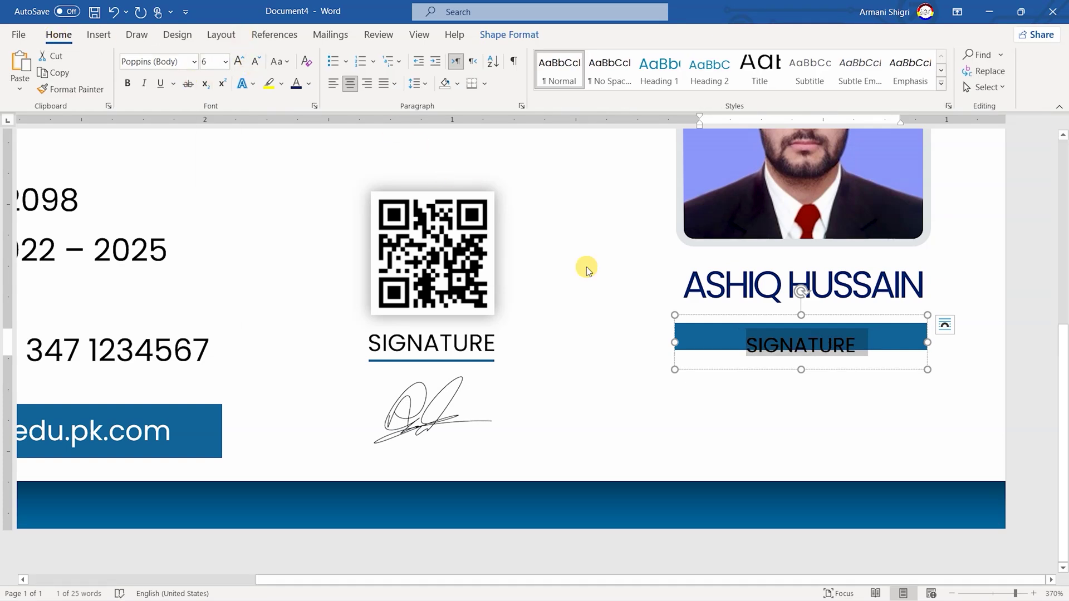
{"action": "type", "text": "Vi"}
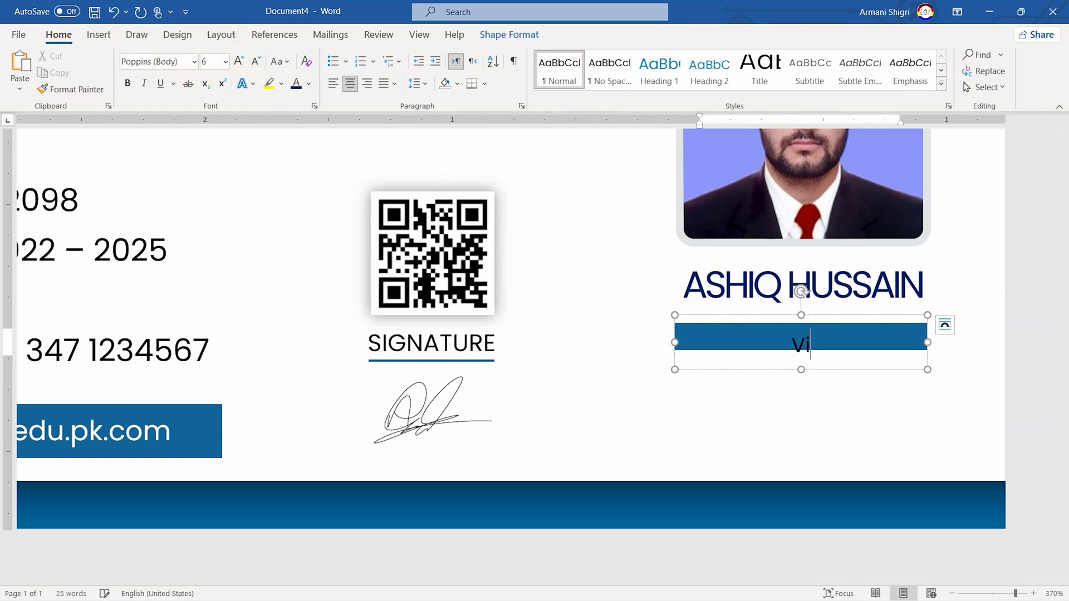
{"action": "type", "text": "deo Editor"}
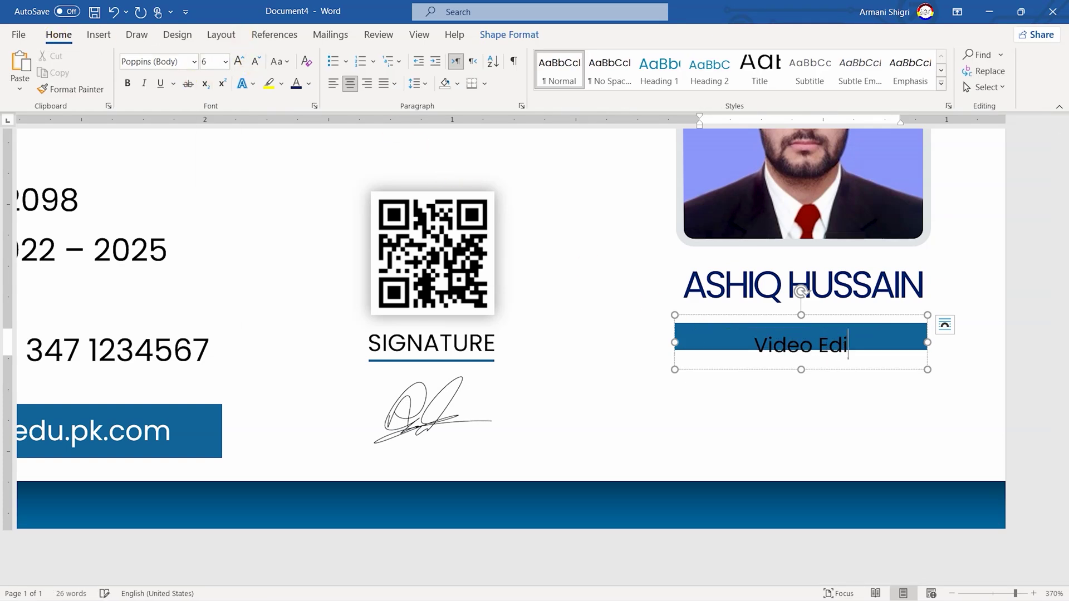
{"action": "key", "text": "ctrl+a"}
{"action": "left_click", "coordinate": [308, 83]}
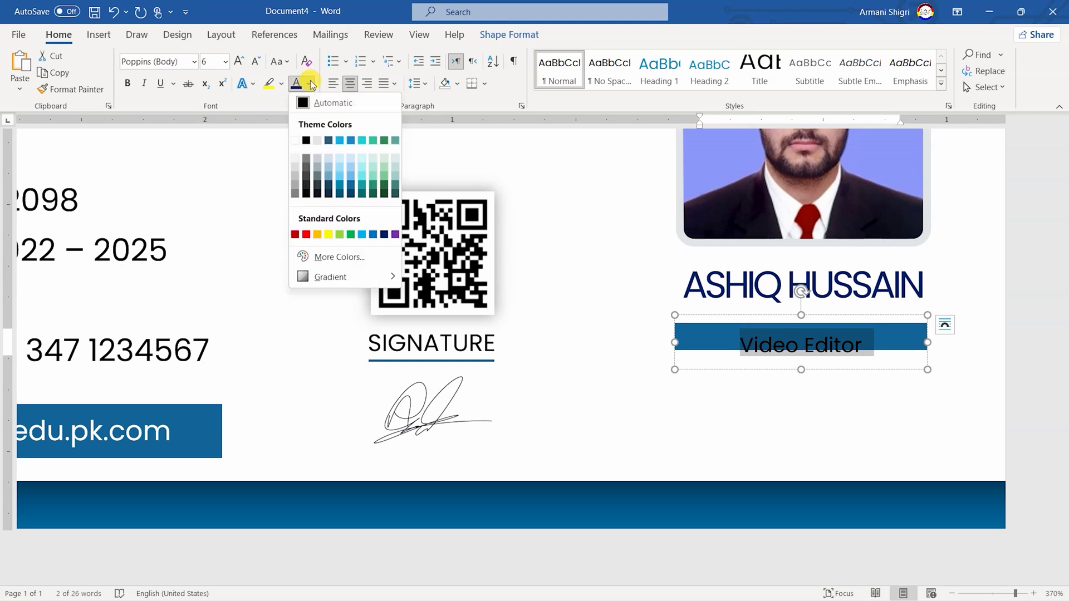
{"action": "left_click", "coordinate": [295, 143]}
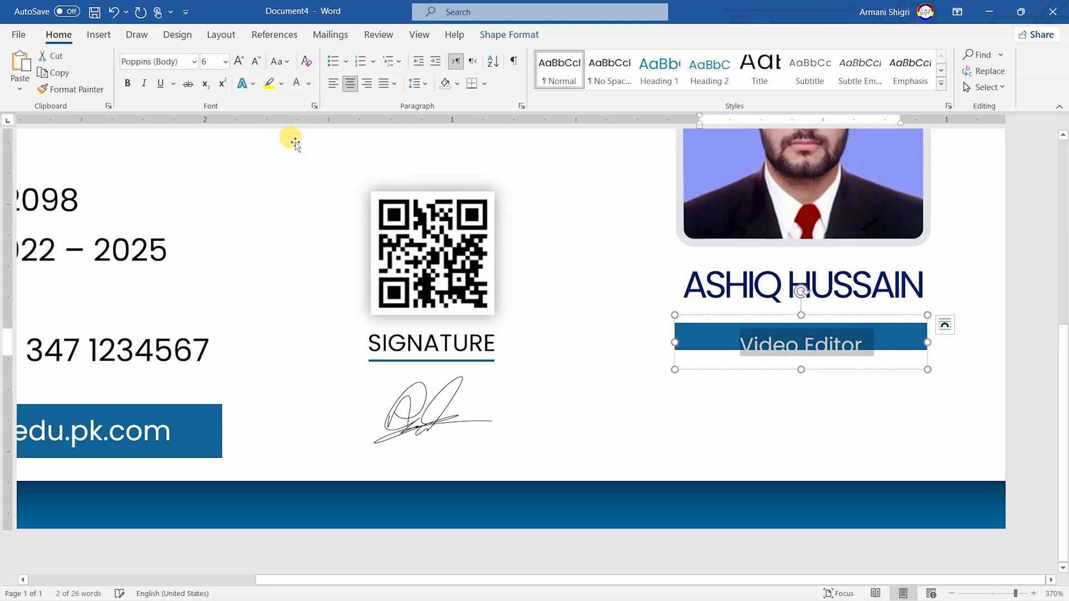
Move the Video Editor box to a vertical position of 1.9"
{"action": "left_click", "coordinate": [836, 316]}
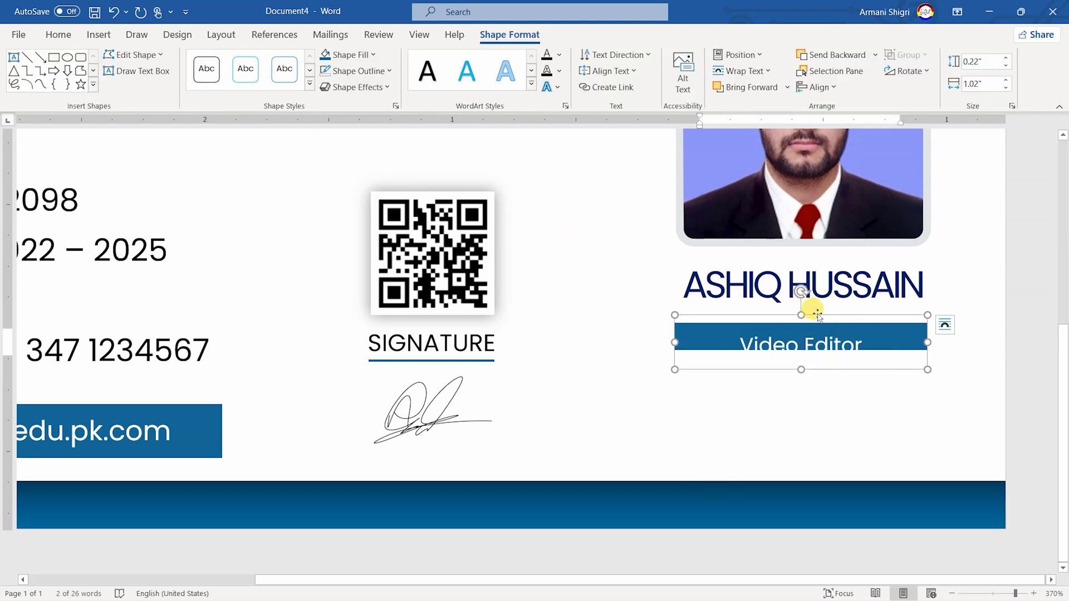
{"action": "left_click", "coordinate": [740, 55]}
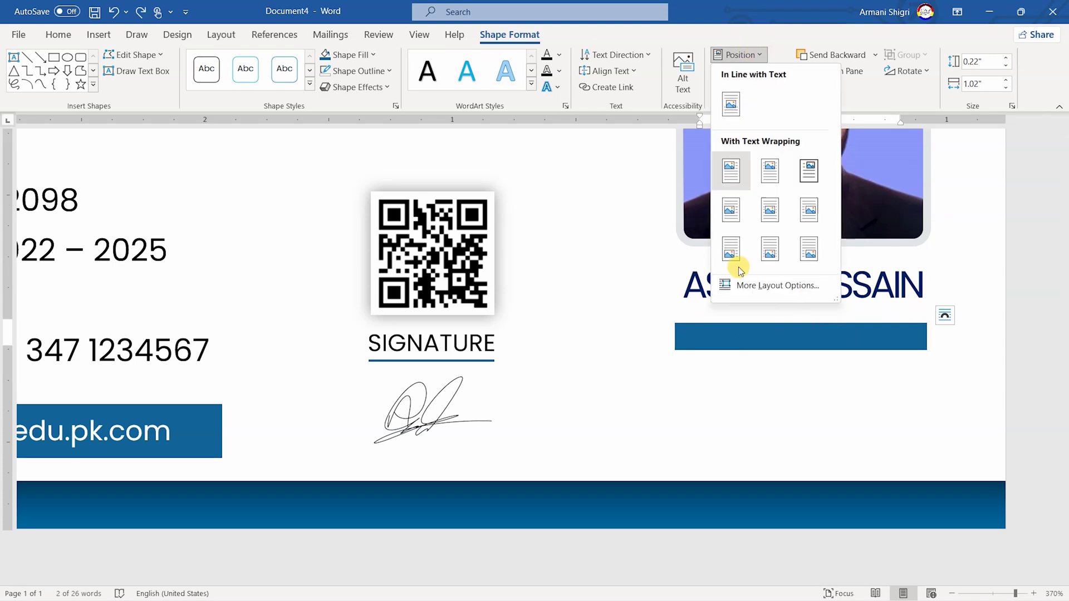
{"action": "left_click", "coordinate": [737, 278]}
{"action": "double_click", "coordinate": [394, 304]}
{"action": "type", "text": "1.93"}
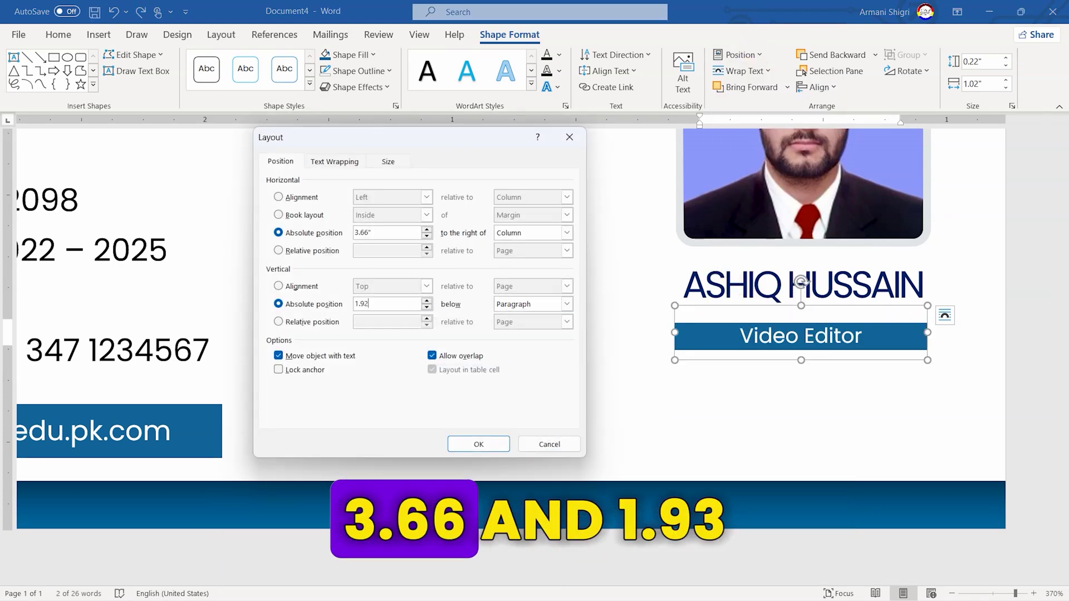
{"action": "key", "text": "Return"}
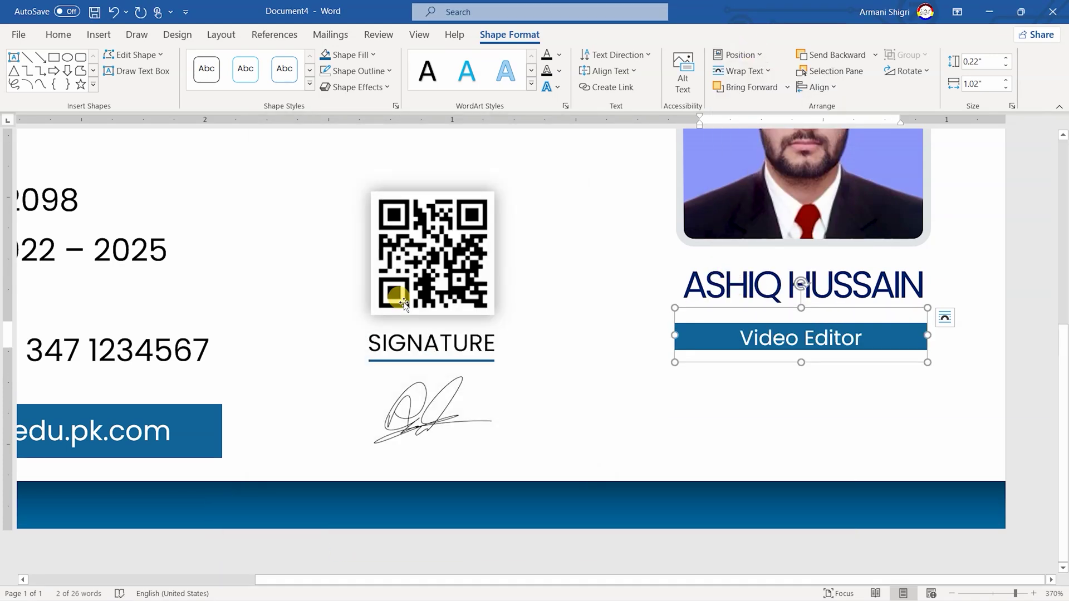
Copy the SIGNATURE underline below Video Editor and set its width to 1.02"
{"action": "left_click", "coordinate": [469, 361]}
{"action": "left_click_drag", "start_coordinate": [469, 363], "coordinate": [836, 388]}
{"action": "key", "text": "Tab"}
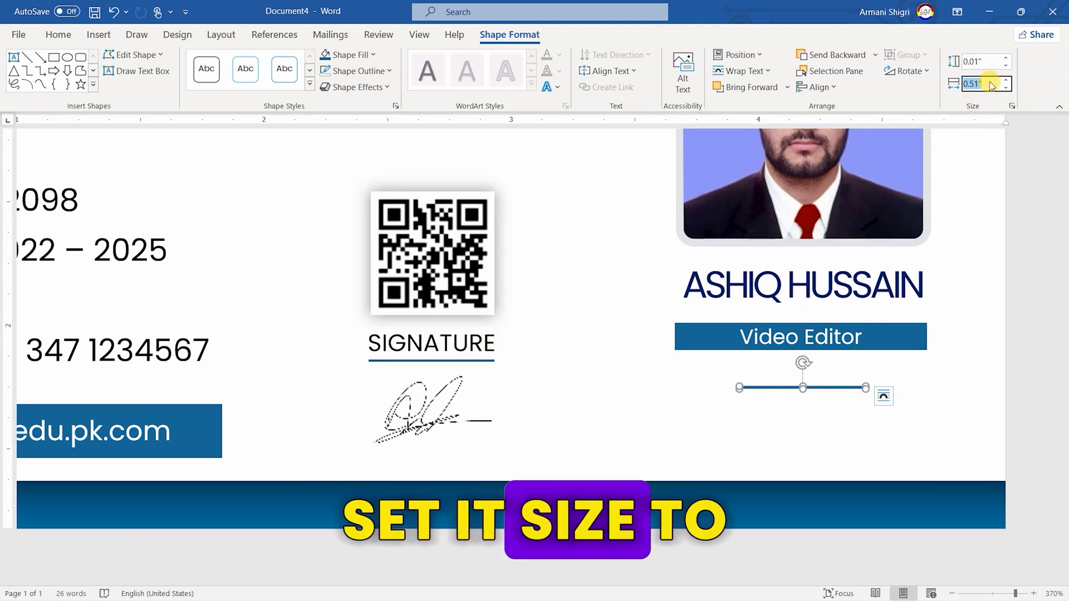
{"action": "type", "text": "1.02"}
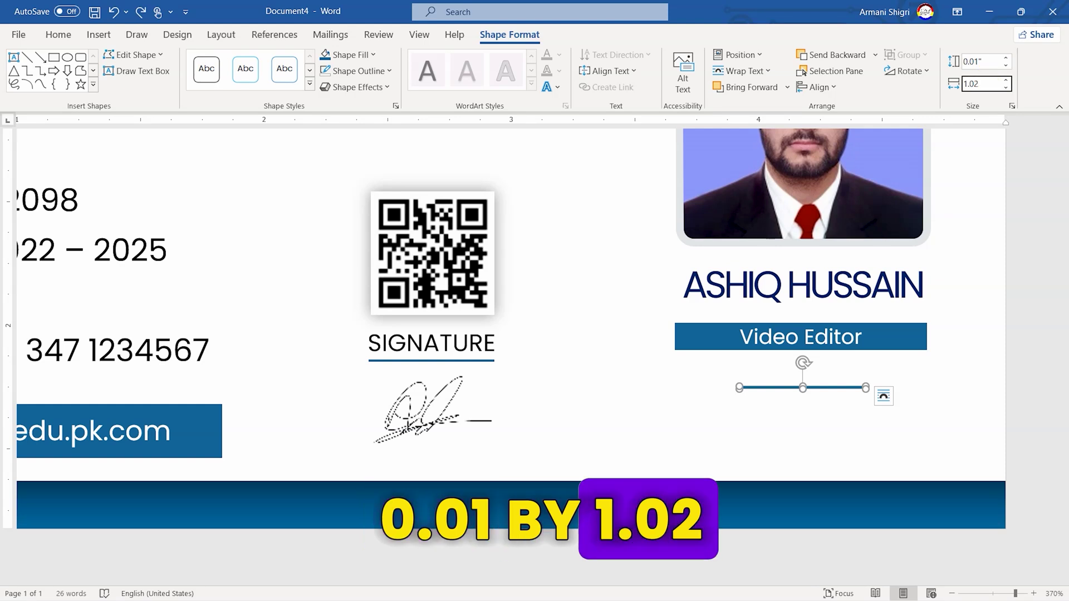
{"action": "key", "text": "Return"}
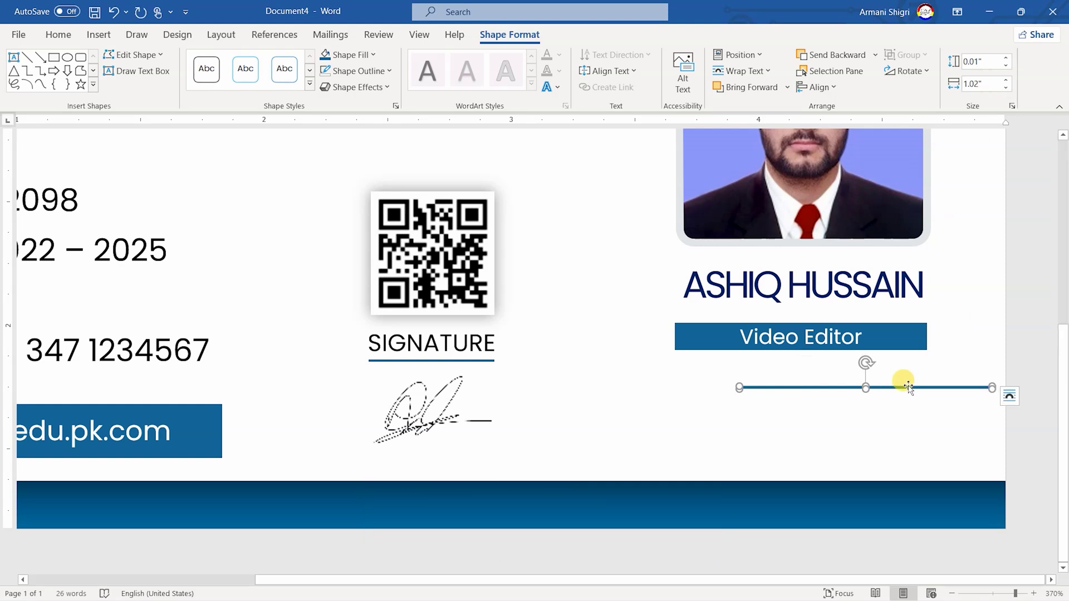
Align the new line under Video Editor at a horizontal position of 3.66"
{"action": "left_click_drag", "start_coordinate": [908, 387], "coordinate": [842, 388]}
{"action": "left_click", "coordinate": [737, 54]}
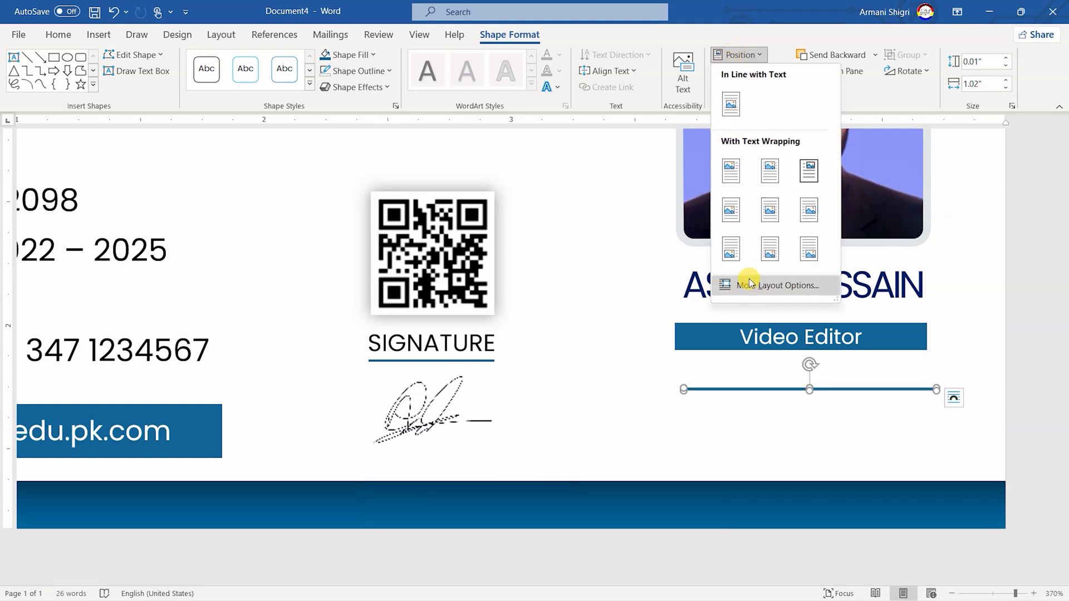
{"action": "left_click", "coordinate": [749, 280]}
{"action": "left_click", "coordinate": [397, 233]}
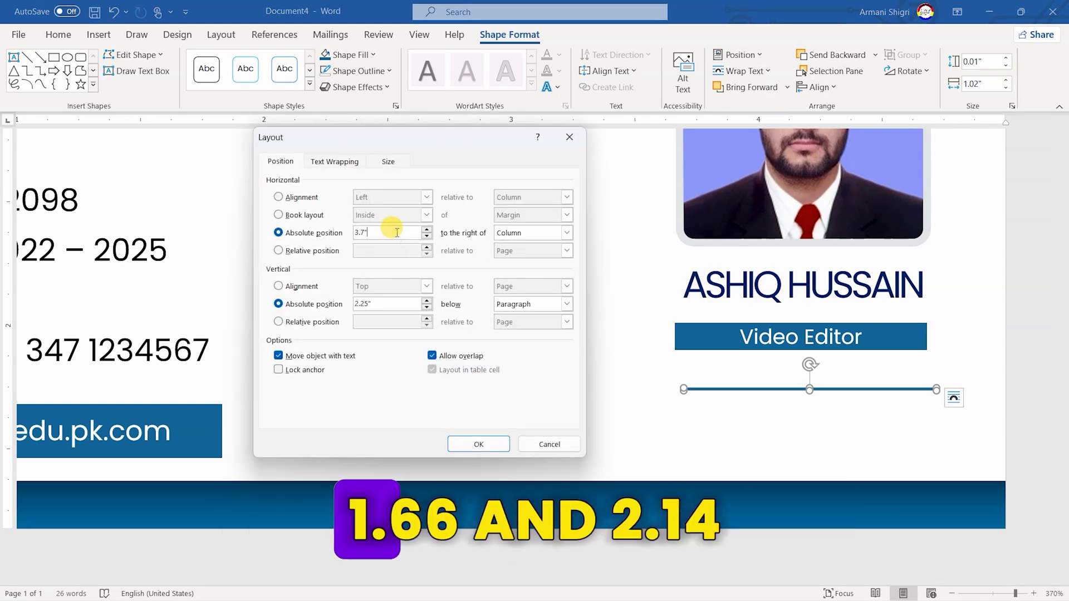
{"action": "key", "text": "BackSpace"}
{"action": "key", "text": "BackSpace"}
{"action": "key", "text": "BackSpace"}
{"action": "type", "text": ".66"}
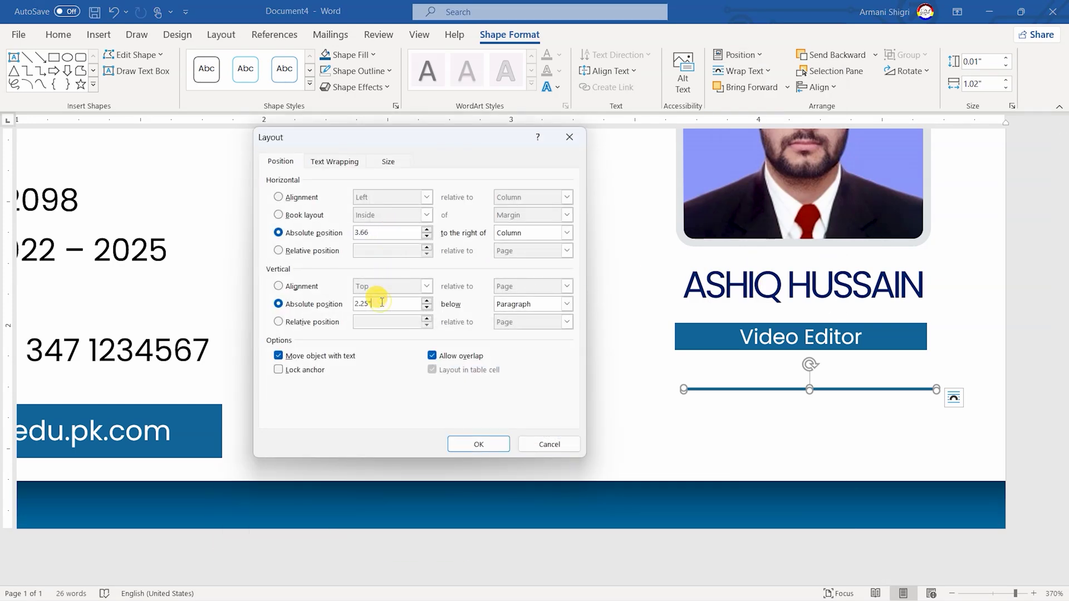
{"action": "key", "text": "Return"}
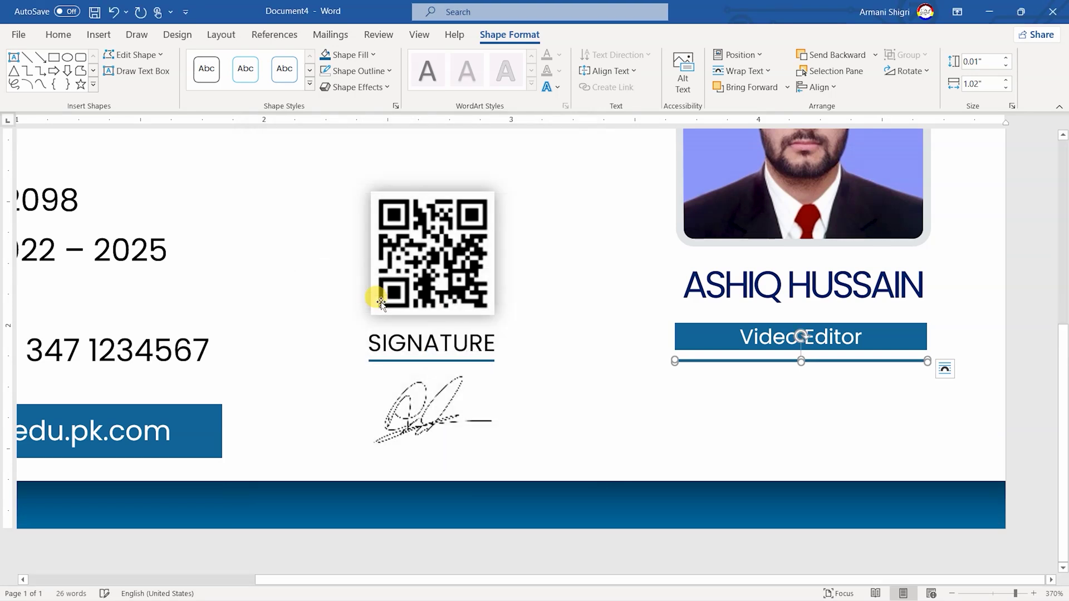
{"action": "left_click", "coordinate": [53, 57]}
Draw an outline-free 0.33" by 1.02" rectangle below the Video Editor line
{"action": "mouse_move", "coordinate": [674, 385]}
{"action": "left_mouse_down"}
{"action": "mouse_move", "coordinate": [897, 434]}
{"action": "mouse_move", "coordinate": [909, 446]}
{"action": "left_mouse_up"}
{"action": "left_click", "coordinate": [388, 71]}
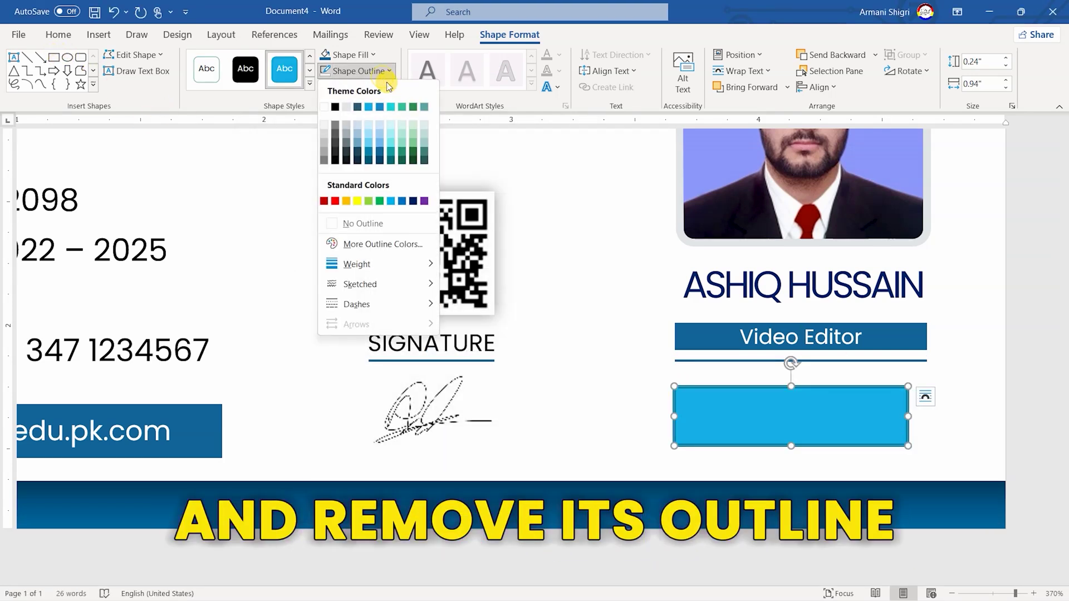
{"action": "left_click", "coordinate": [384, 222]}
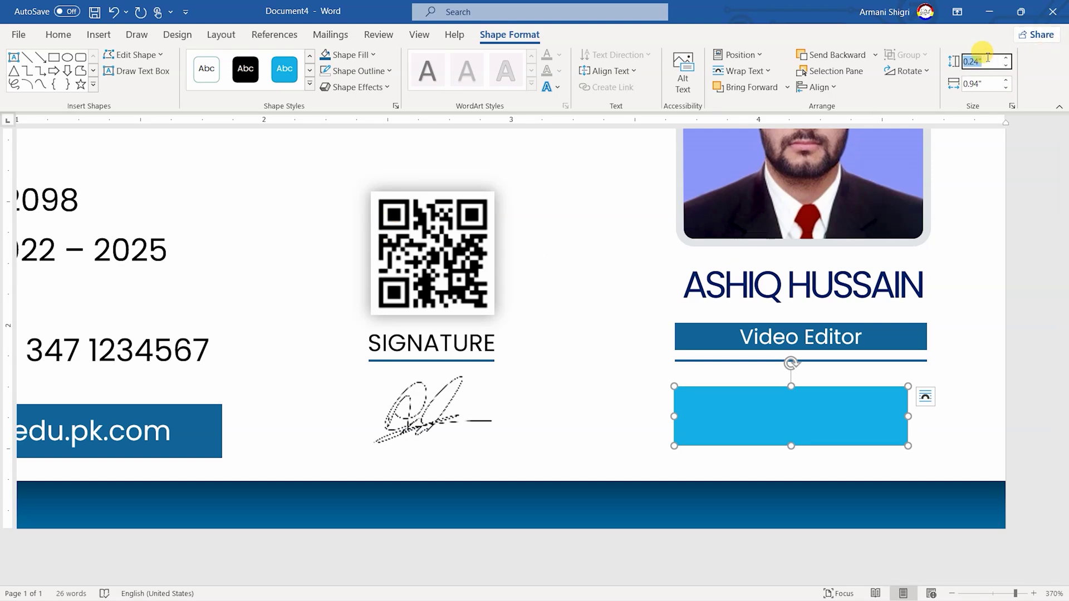
{"action": "type", "text": "0.33"}
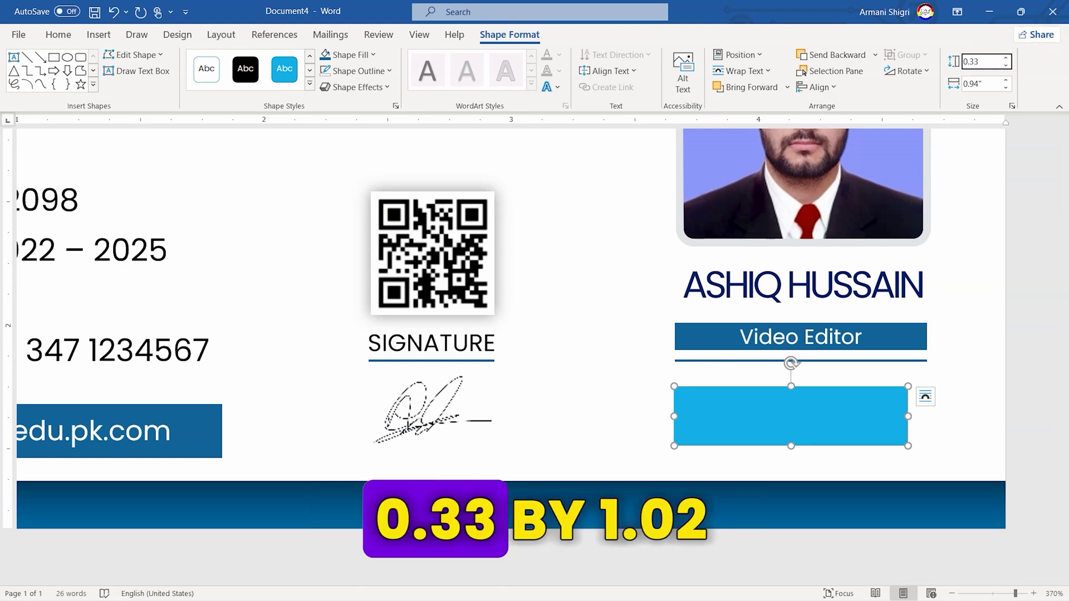
{"action": "key", "text": "Tab"}
{"action": "type", "text": "1"}
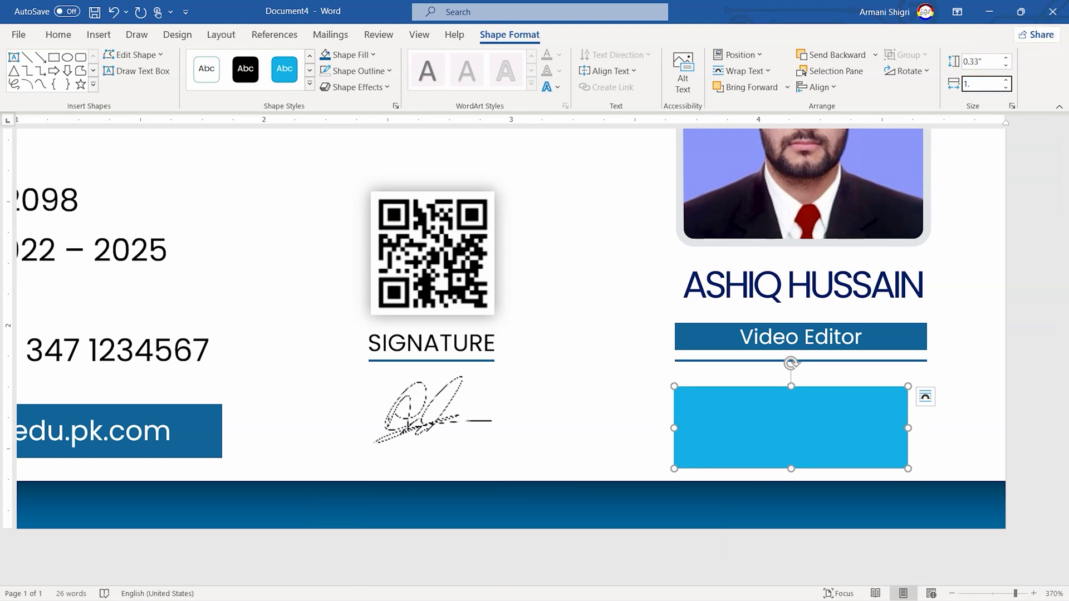
{"action": "type", "text": ".02"}
{"action": "key", "text": "Return"}
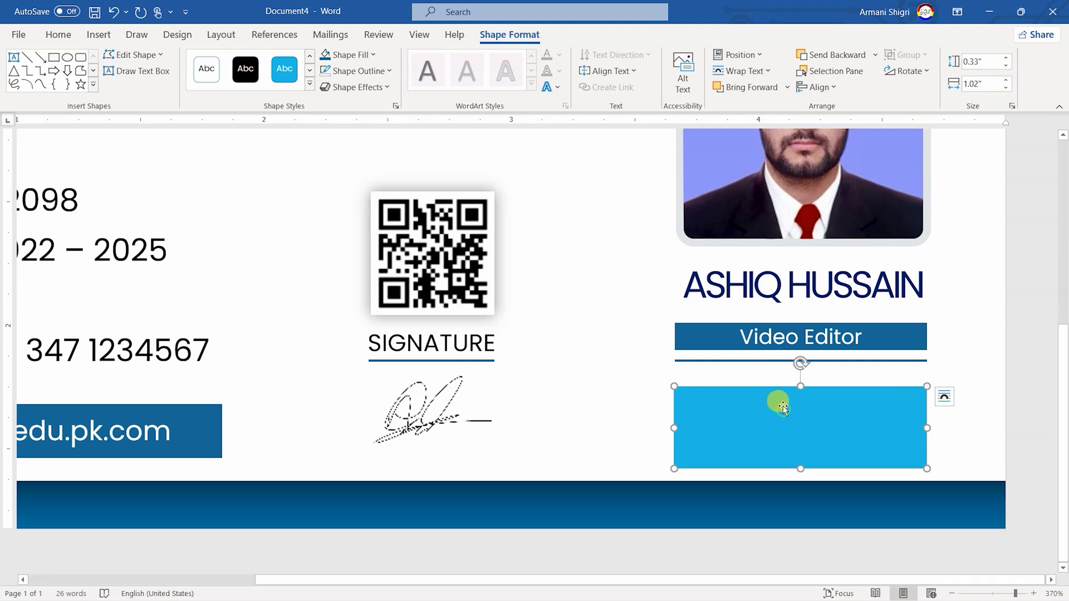
Move the rectangle up under the line at a horizontal position of 3.66"
{"action": "left_click_drag", "start_coordinate": [783, 408], "coordinate": [781, 396]}
{"action": "left_click", "coordinate": [737, 54]}
{"action": "left_click", "coordinate": [757, 293]}
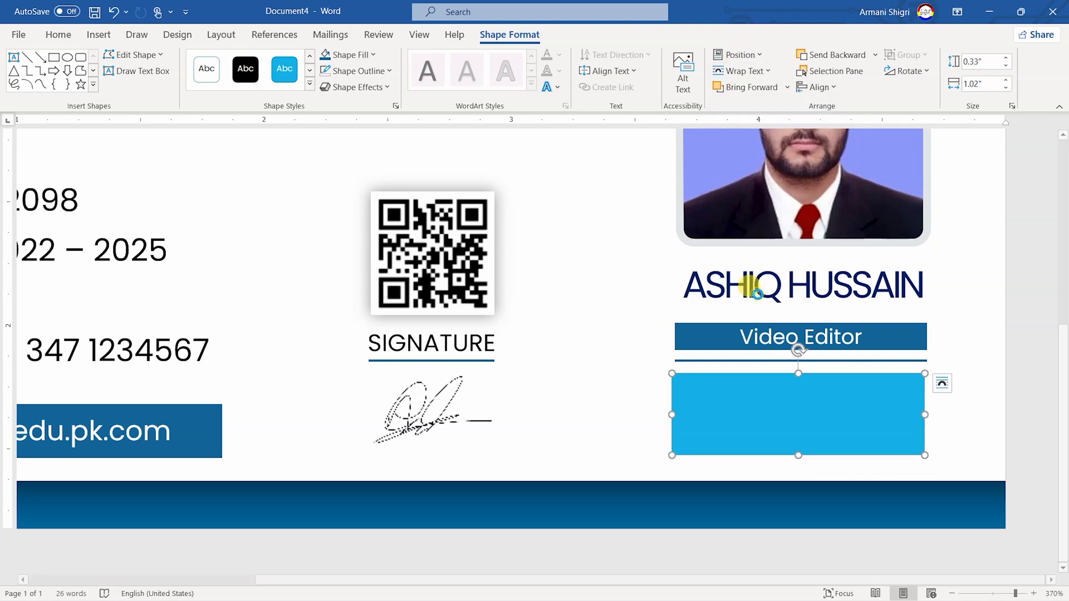
{"action": "triple_click", "coordinate": [394, 232]}
{"action": "type", "text": "3"}
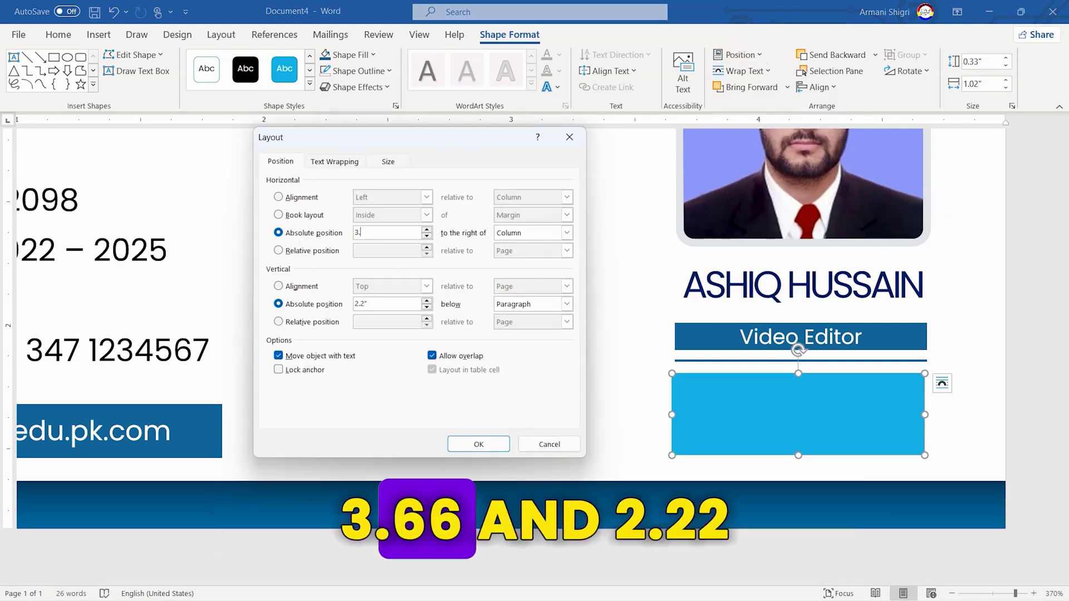
{"action": "type", "text": ".66"}
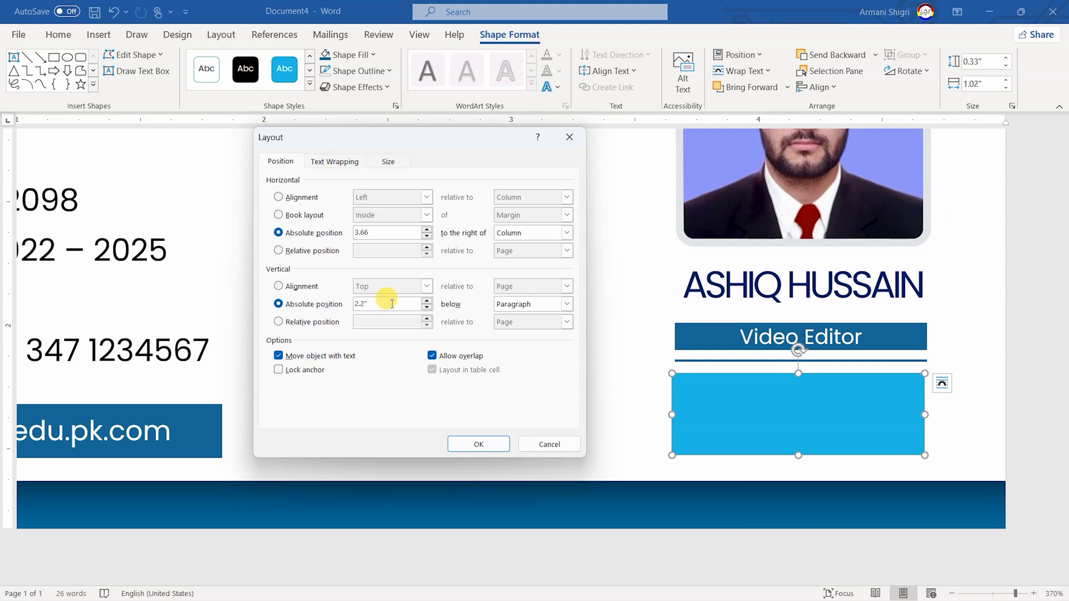
{"action": "key", "text": "Return"}
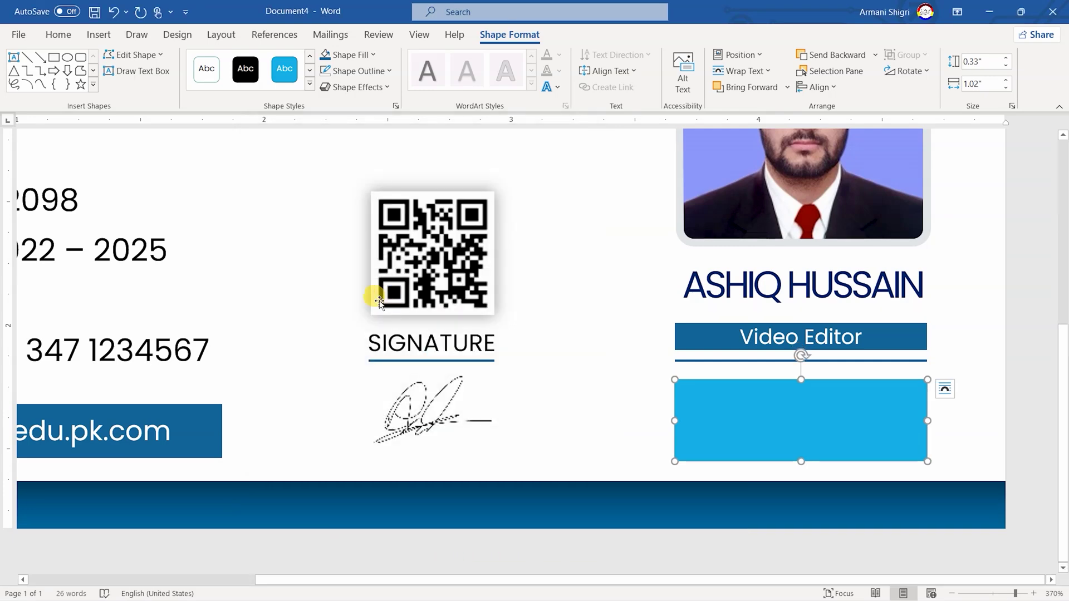
Give the rectangle an outer shadow effect
{"action": "left_click", "coordinate": [357, 86]}
{"action": "mouse_move", "coordinate": [406, 148]}
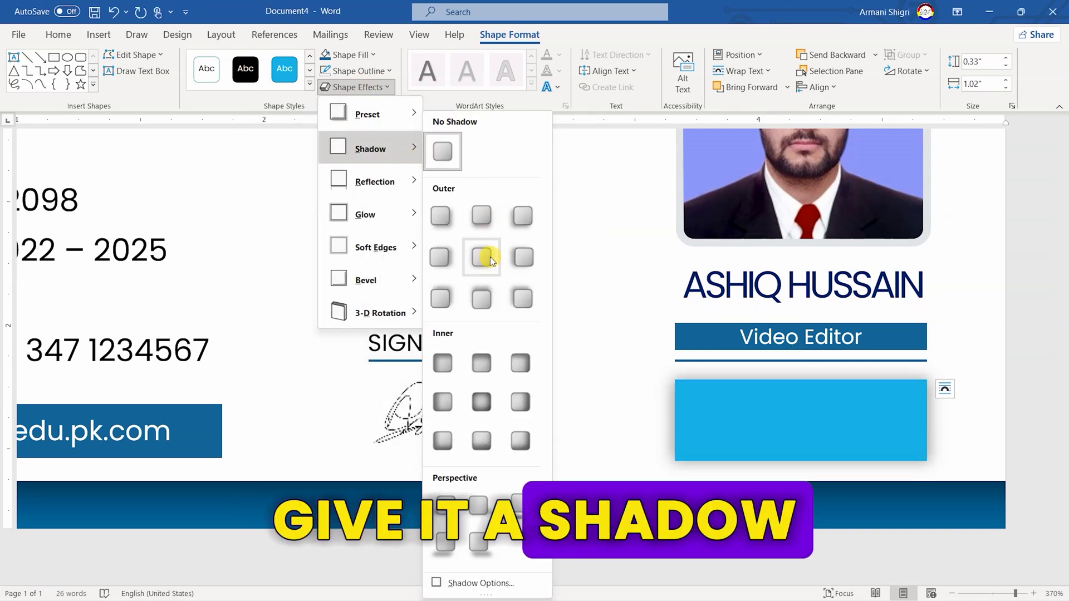
{"action": "left_click", "coordinate": [489, 258]}
{"action": "left_click", "coordinate": [372, 55]}
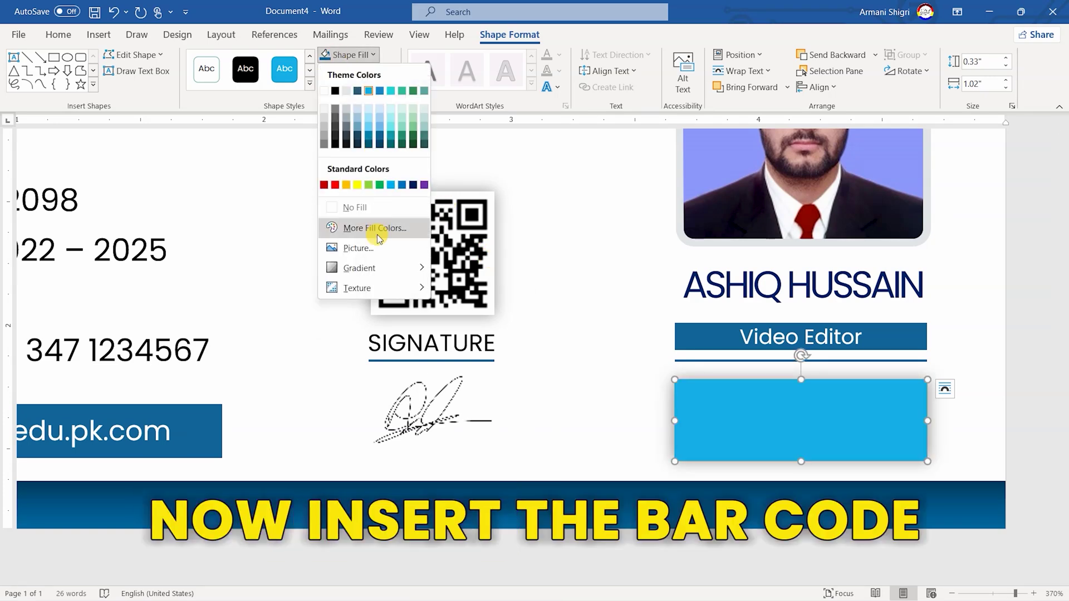
Fill the rectangle with the Barcode.jpg picture and view the card's bottom bar
{"action": "left_click", "coordinate": [378, 247]}
{"action": "left_click", "coordinate": [412, 249]}
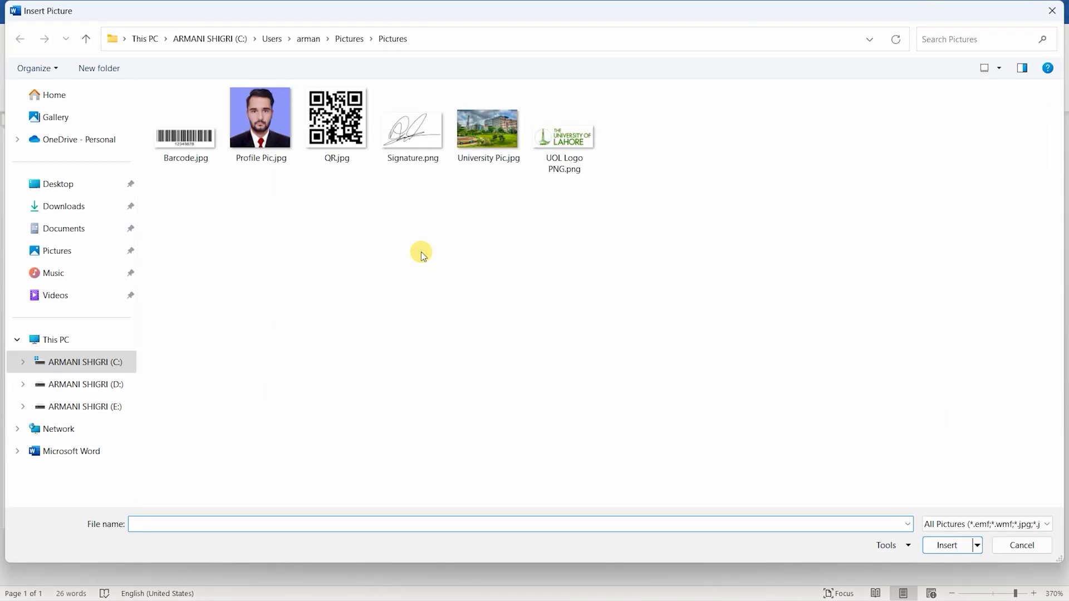
{"action": "double_click", "coordinate": [199, 142]}
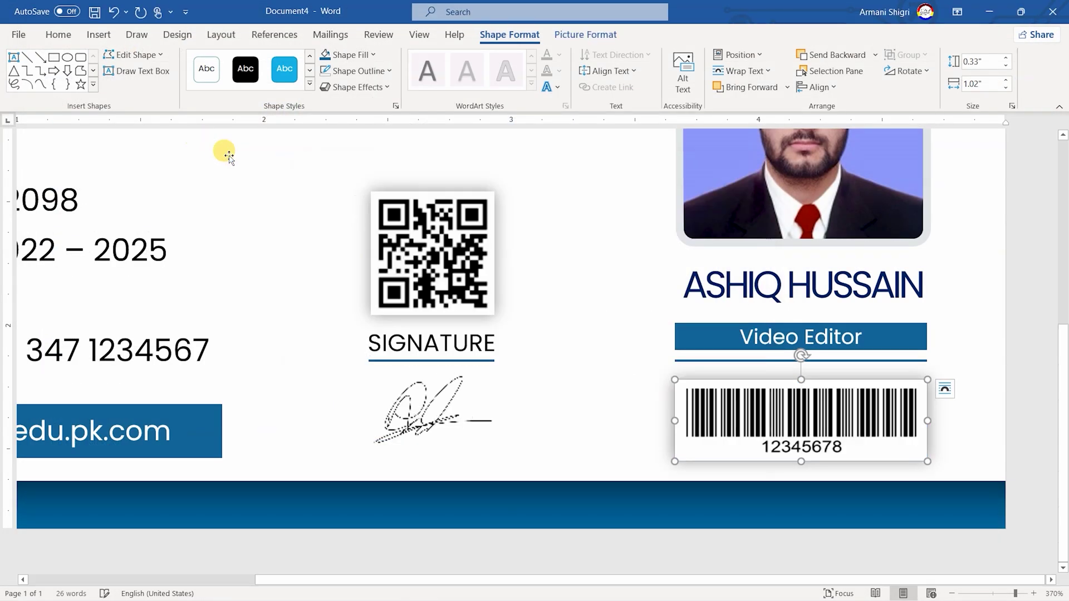
{"action": "scroll", "coordinate": [693, 450], "scroll_direction": "down", "scroll_amount": 12}
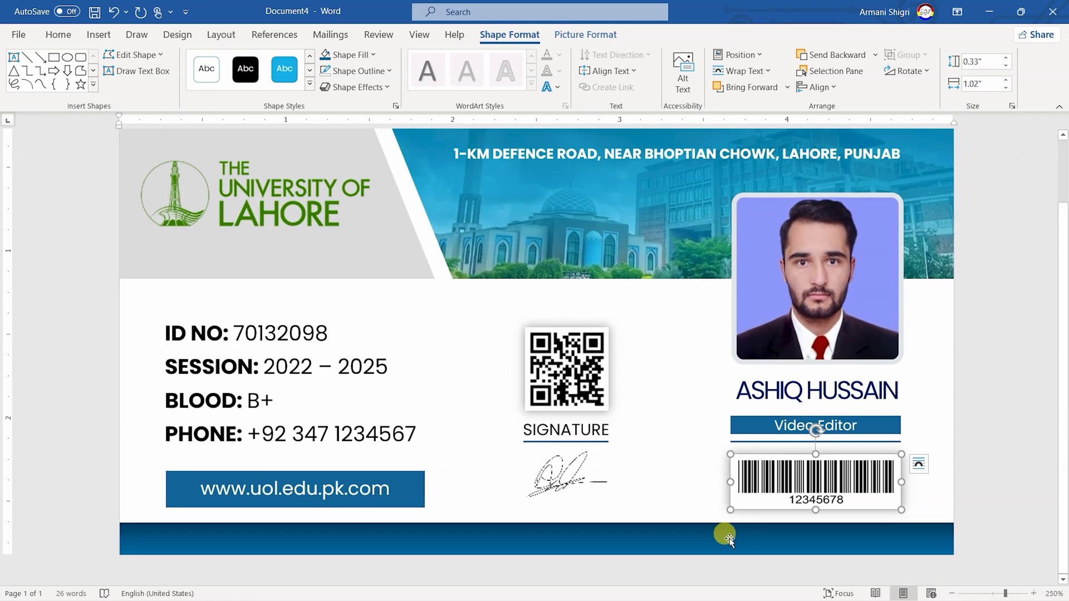
{"action": "left_click", "coordinate": [724, 539]}
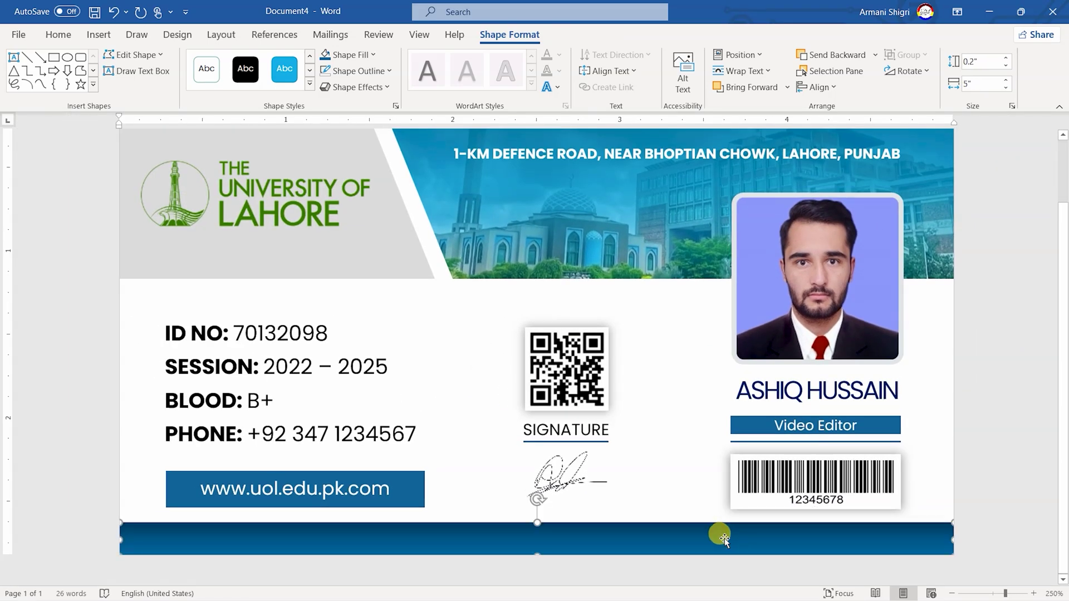